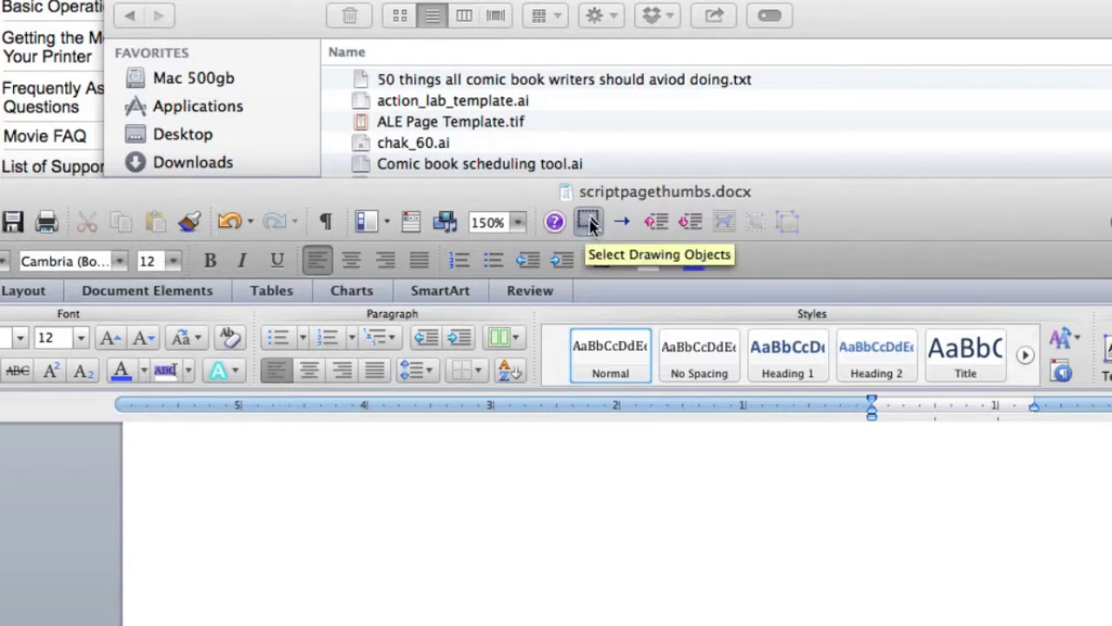
Select the drawing objects of the four-panel page thumbnail and change its page label to "Page 1"
left_click(588, 222)
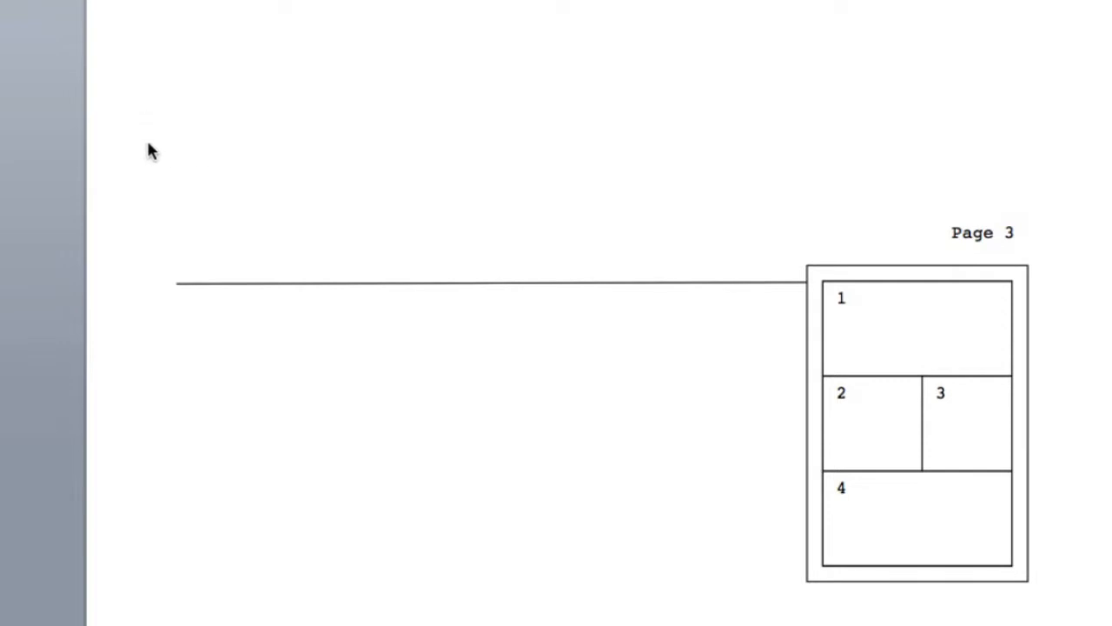
mouse_move(135, 138)
left_mouse_down()
mouse_move(832, 466)
mouse_move(1082, 620)
left_mouse_up()
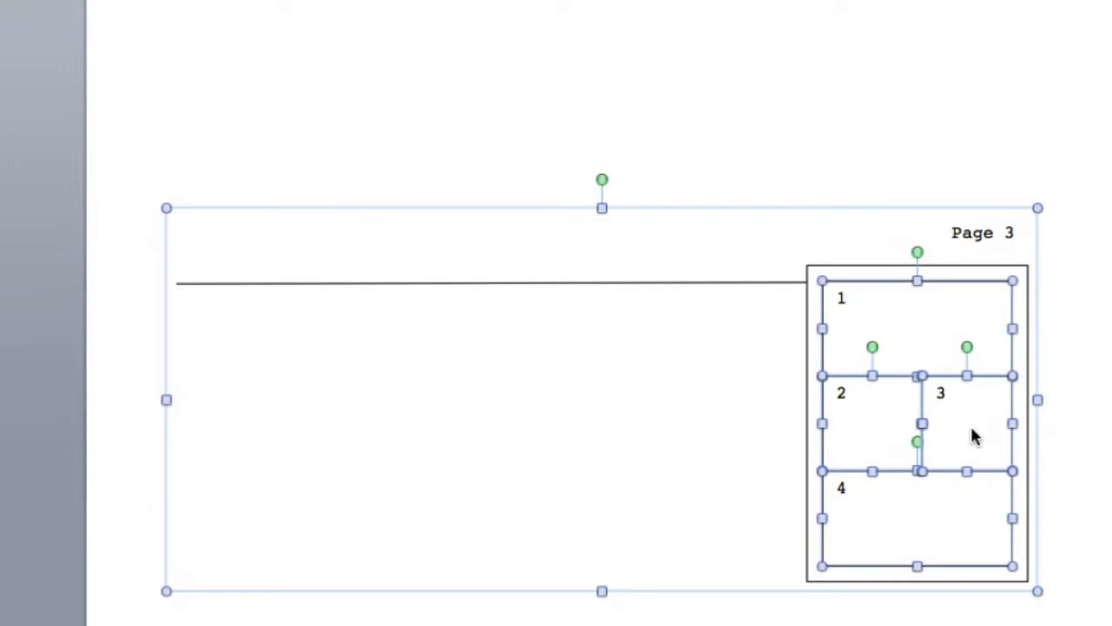
left_click(1011, 240)
double_click(1009, 234)
type("1")
left_click(801, 167)
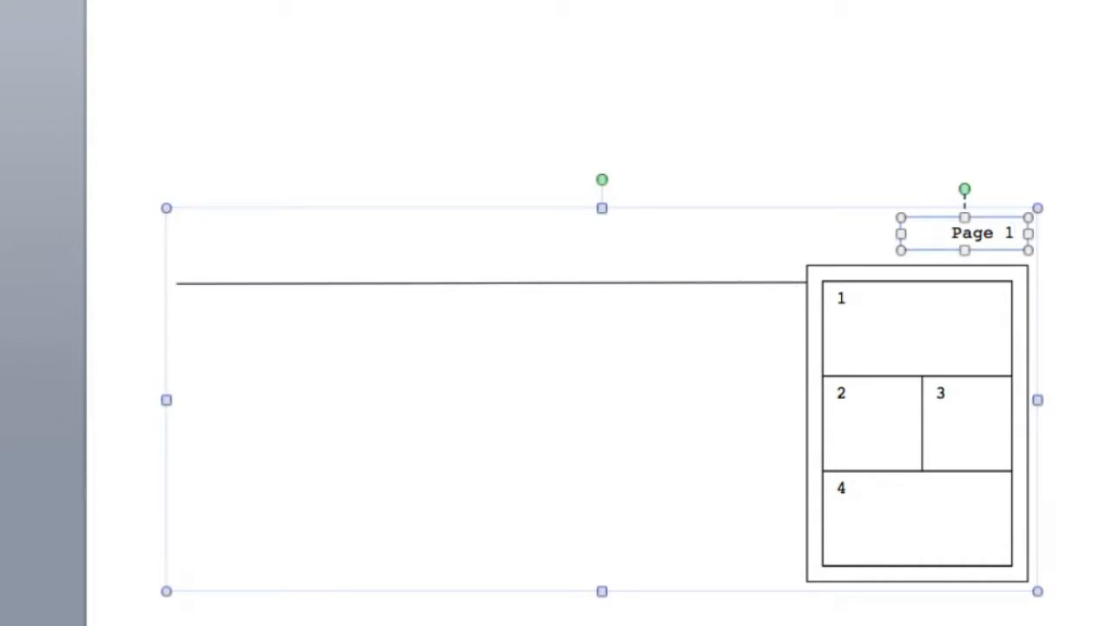
Group the Page 1 label, the horizontal line, the page frame and all four panels into one object
mouse_move(122, 103)
left_mouse_down()
mouse_move(914, 551)
mouse_move(1111, 624)
mouse_move(1072, 614)
left_mouse_up()
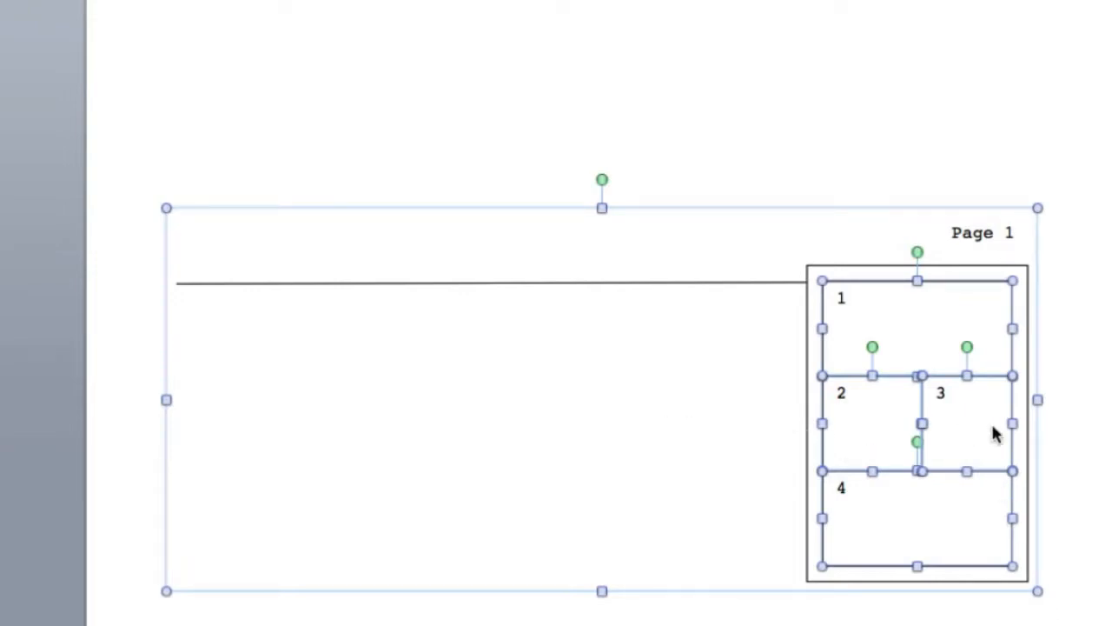
right_click(884, 425)
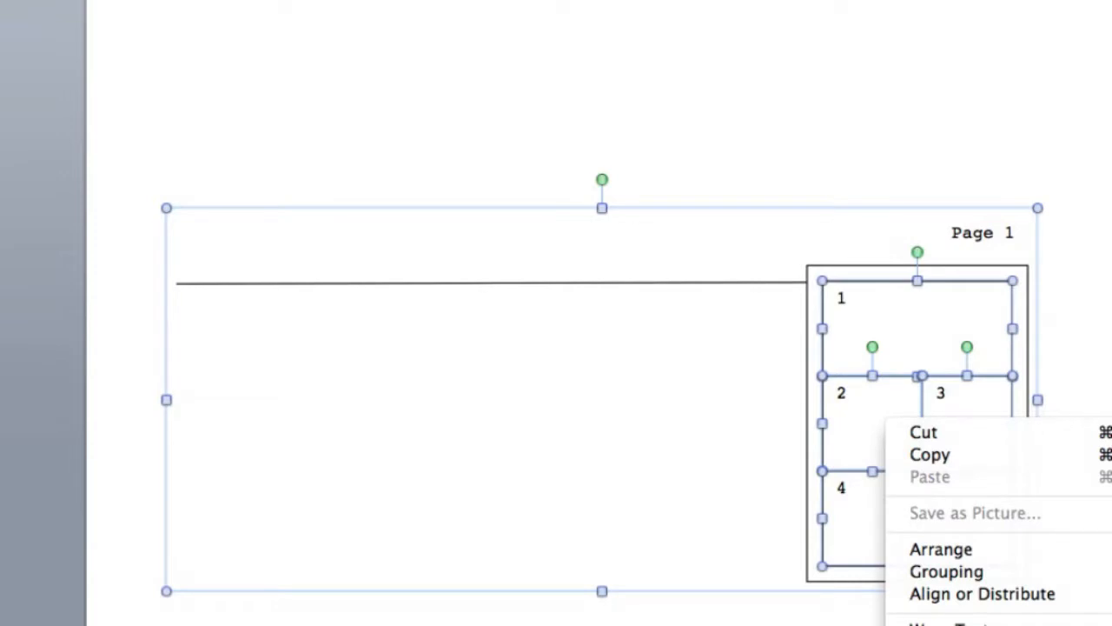
left_click(964, 625)
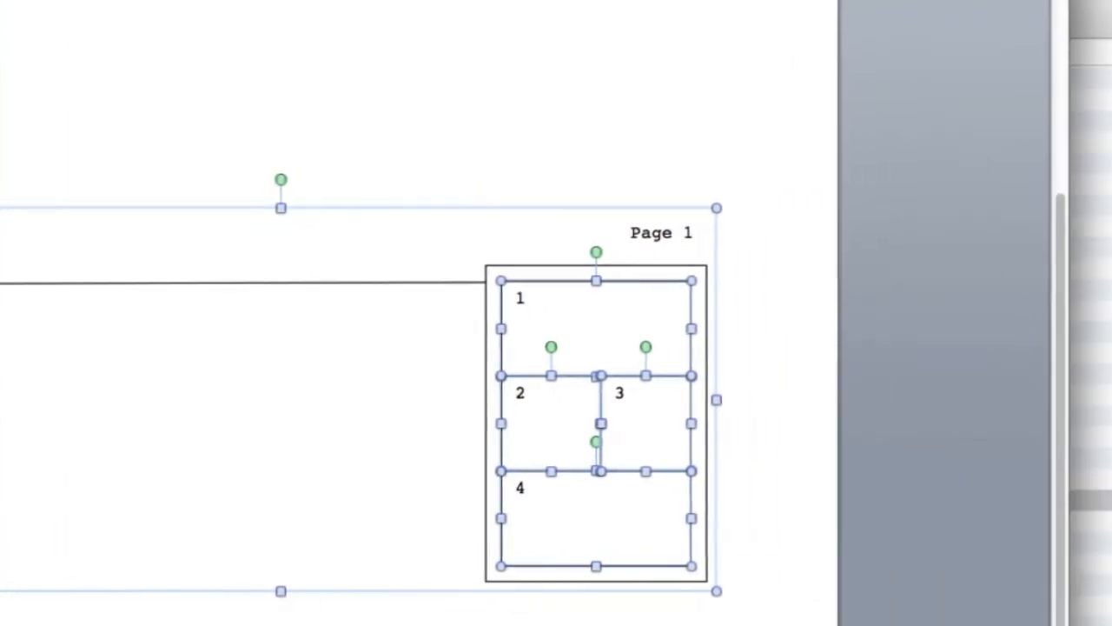
right_click(514, 401)
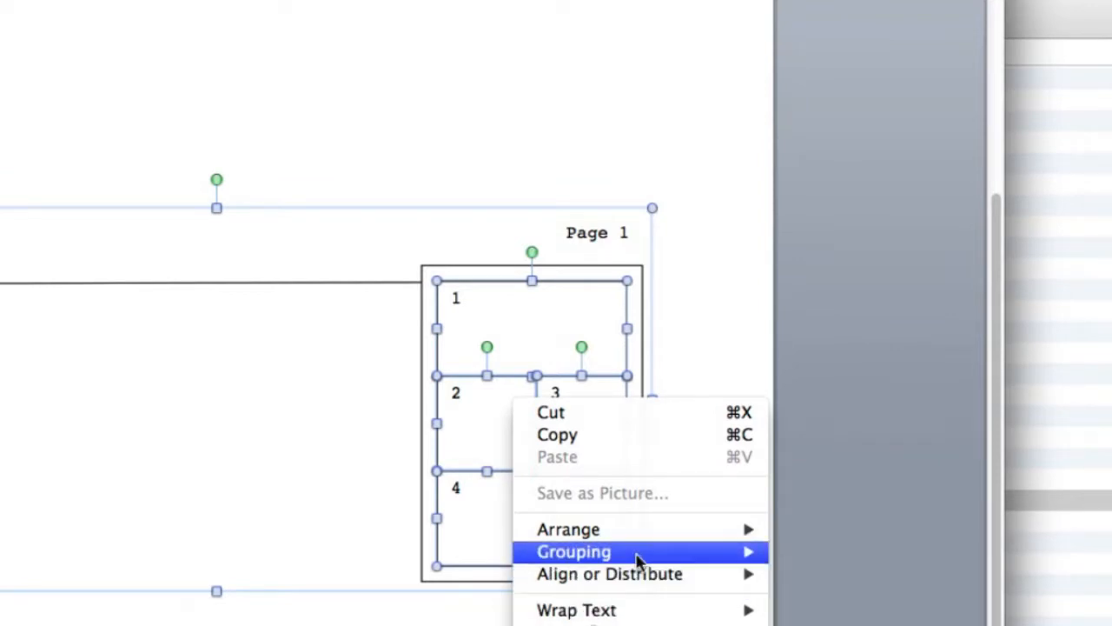
mouse_move(635, 561)
left_click(833, 553)
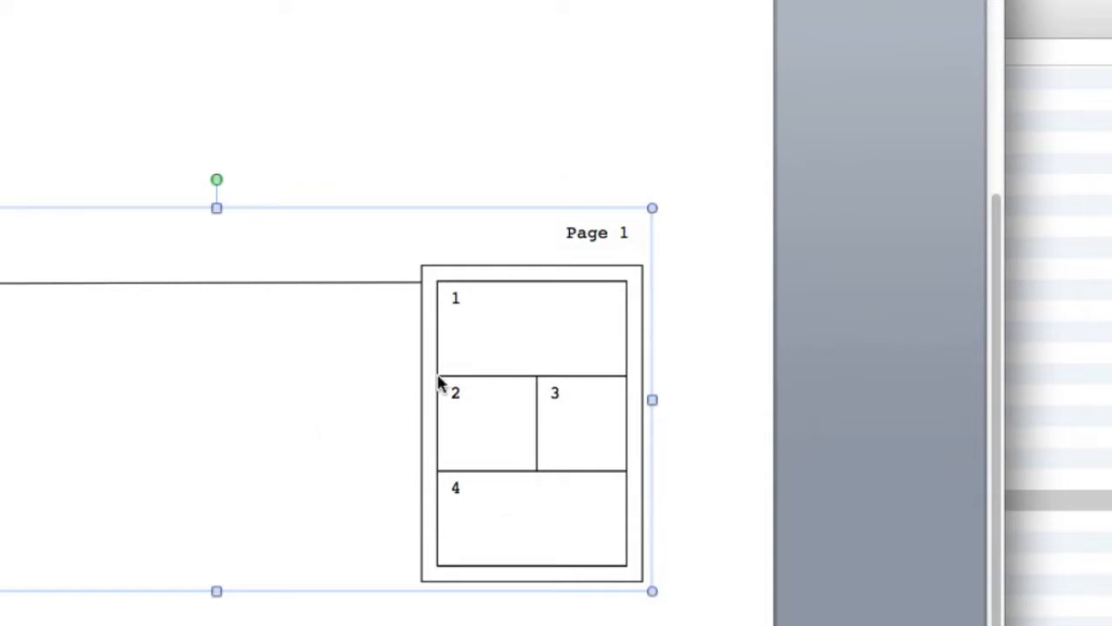
Copy the grouped four-panel thumbnail and switch to the comic script document
right_click(492, 345)
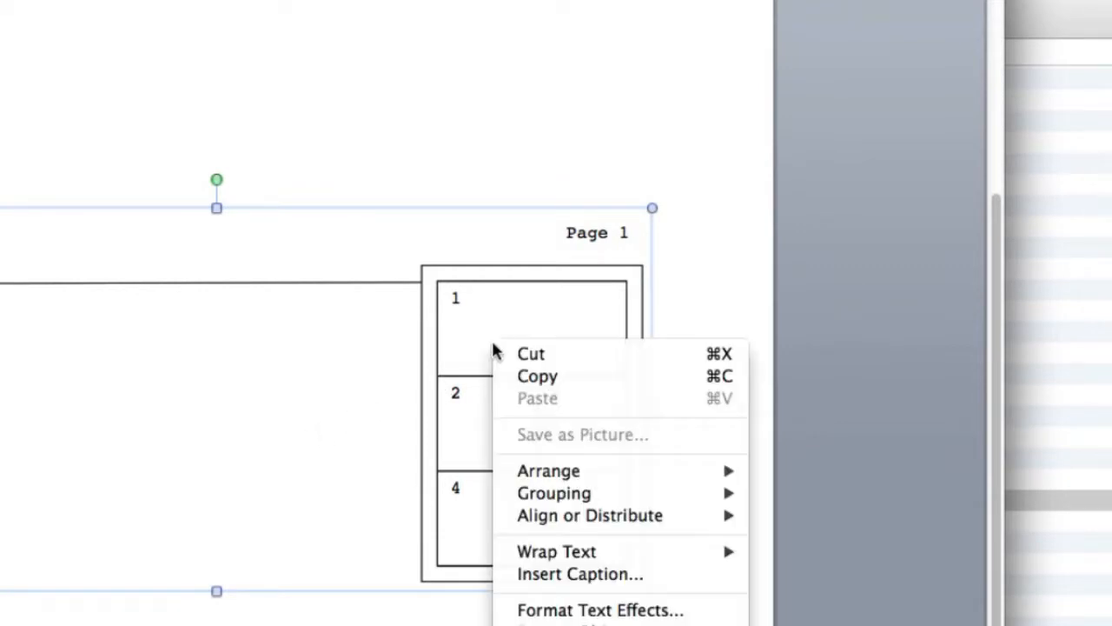
left_click(539, 377)
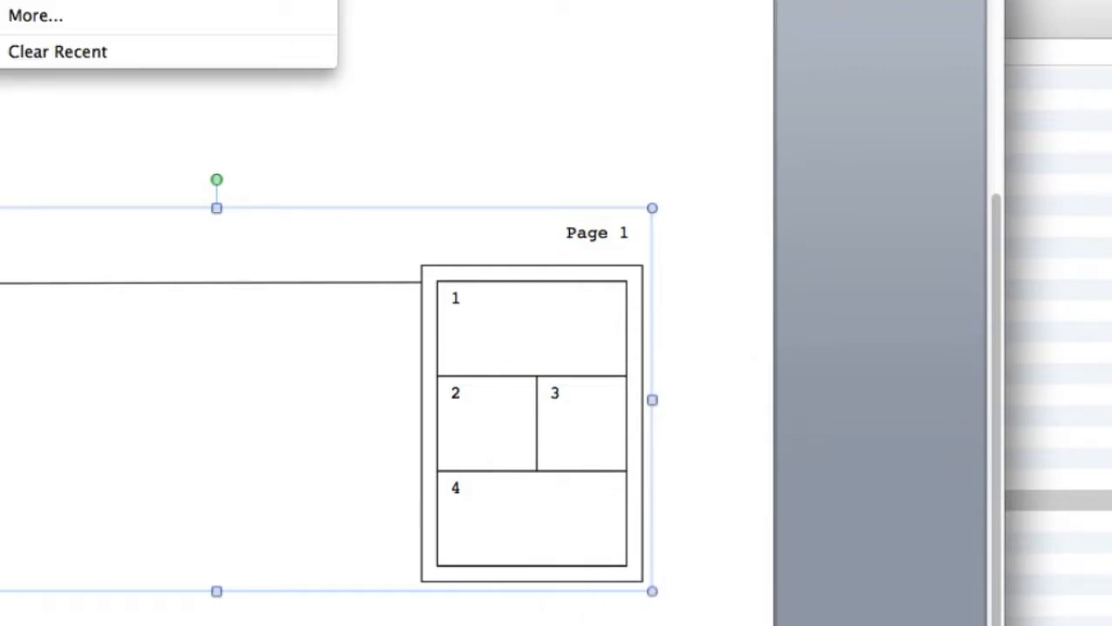
left_click(712, 371)
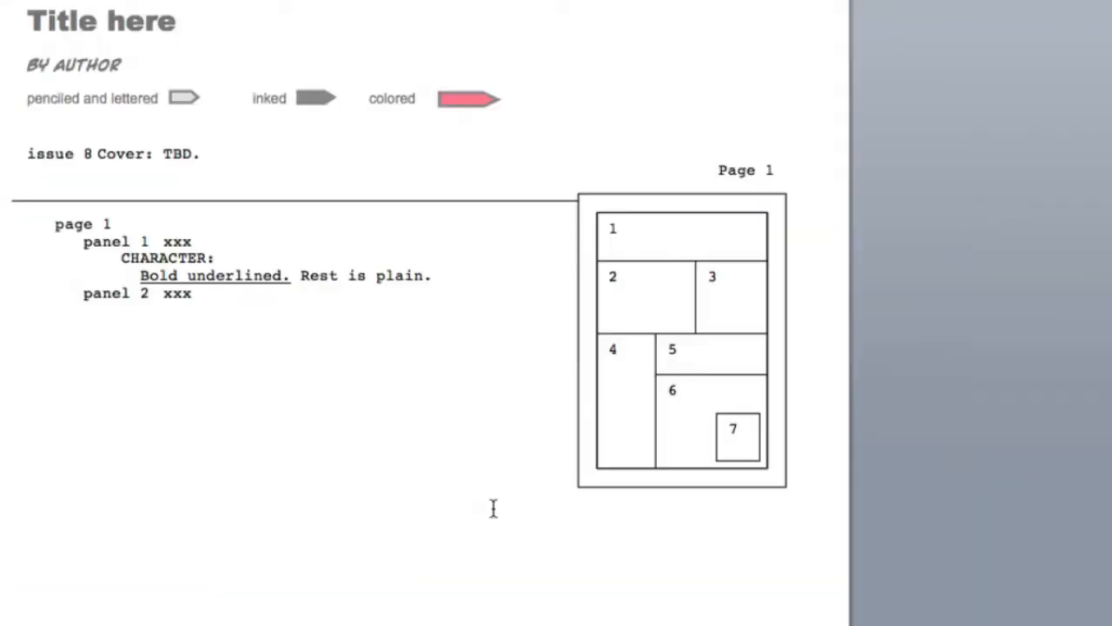
Delete the seven-panel Page 1 thumbnail from the script and paste the copied four-panel group
left_click(666, 245)
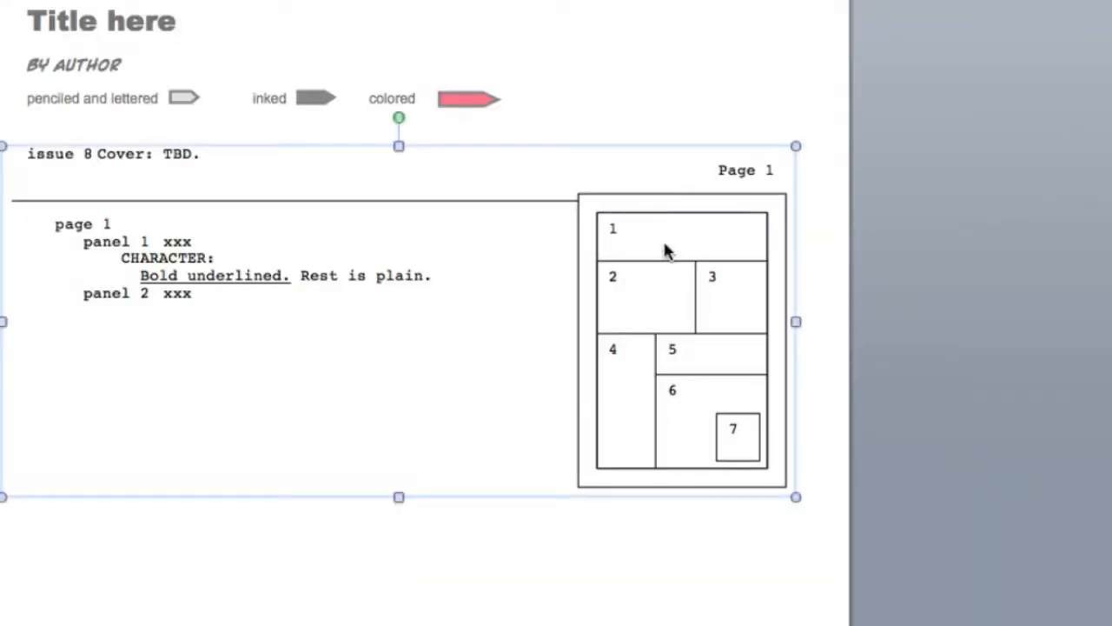
key("Delete")
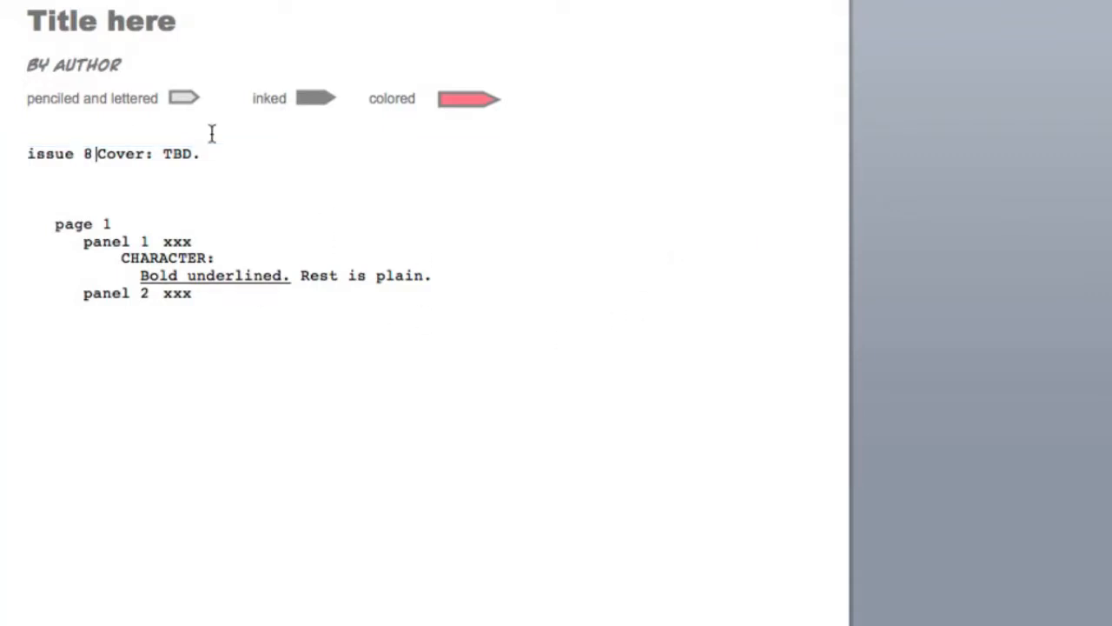
right_click(439, 224)
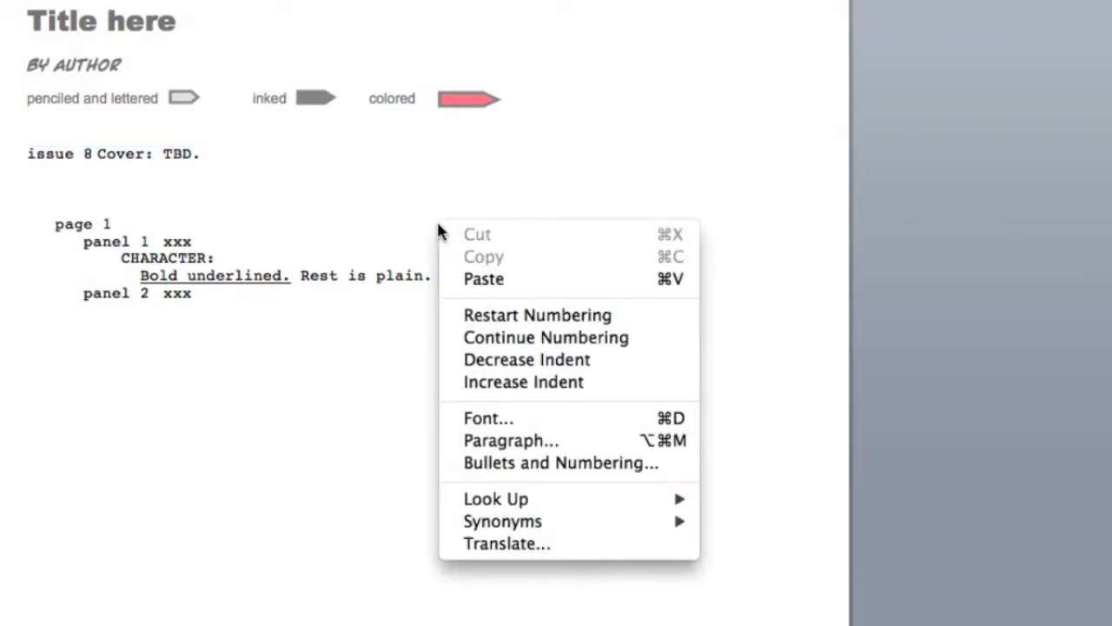
left_click(507, 279)
Move the pasted thumbnail group up beside the page 1 script text, below the title block
left_click_drag(606, 423, 607, 118)
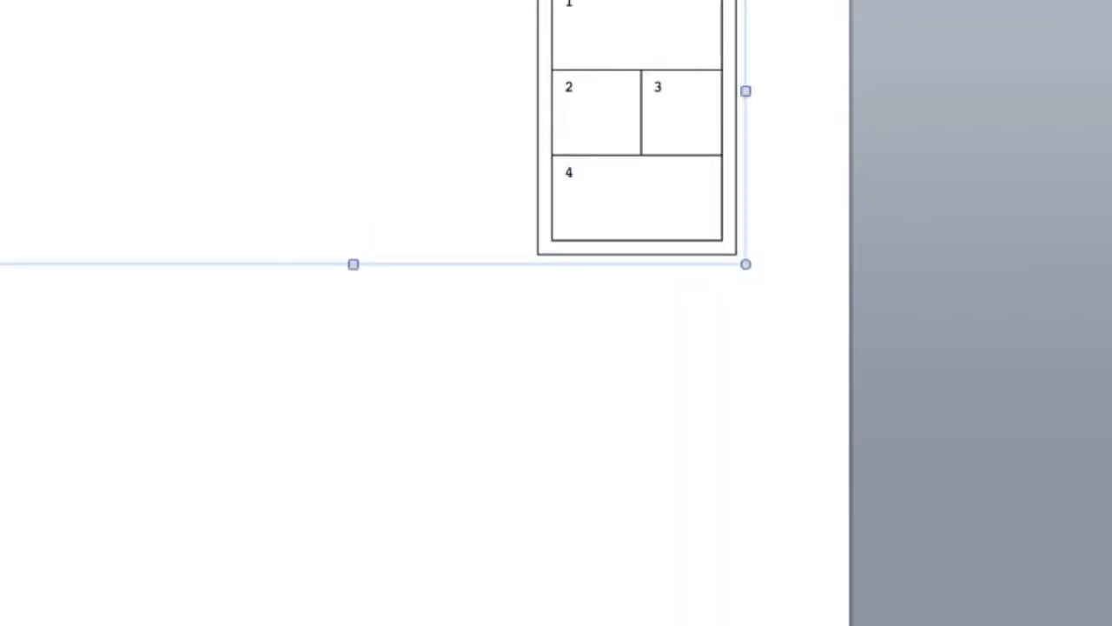
scroll(807, 442, "up", 5)
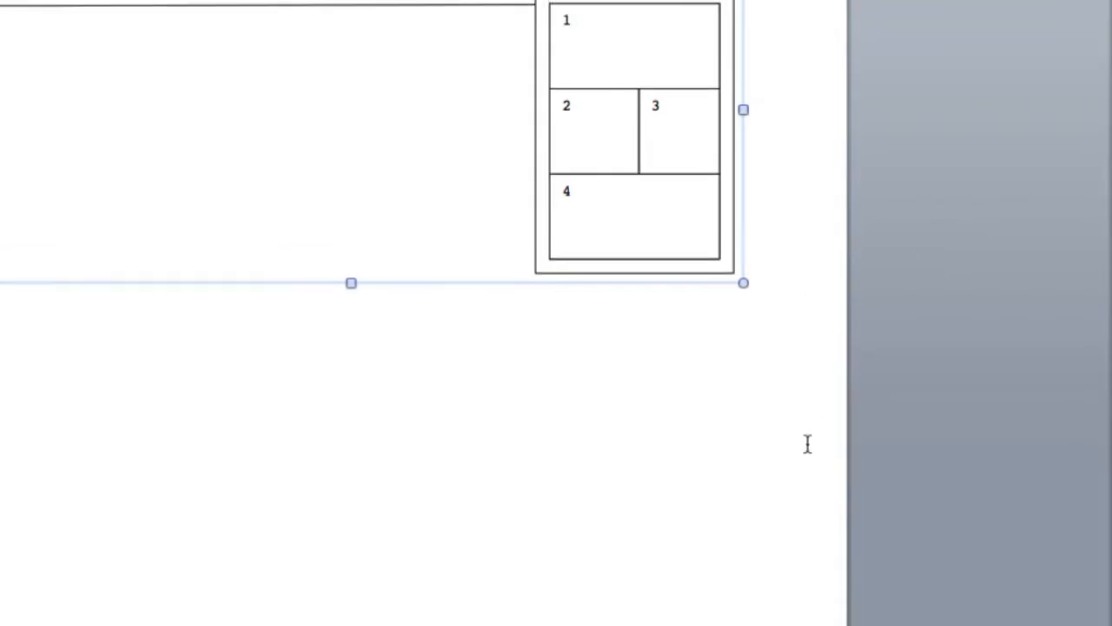
left_click_drag(610, 448, 680, 347)
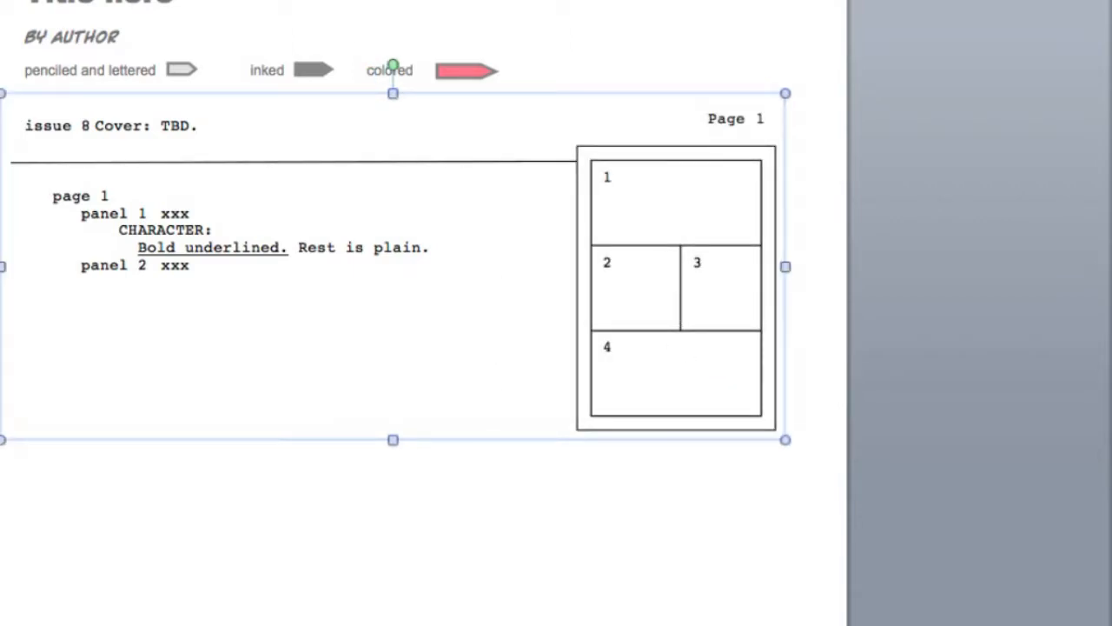
left_click_drag(836, 248, 694, 413)
left_click_drag(628, 405, 750, 289)
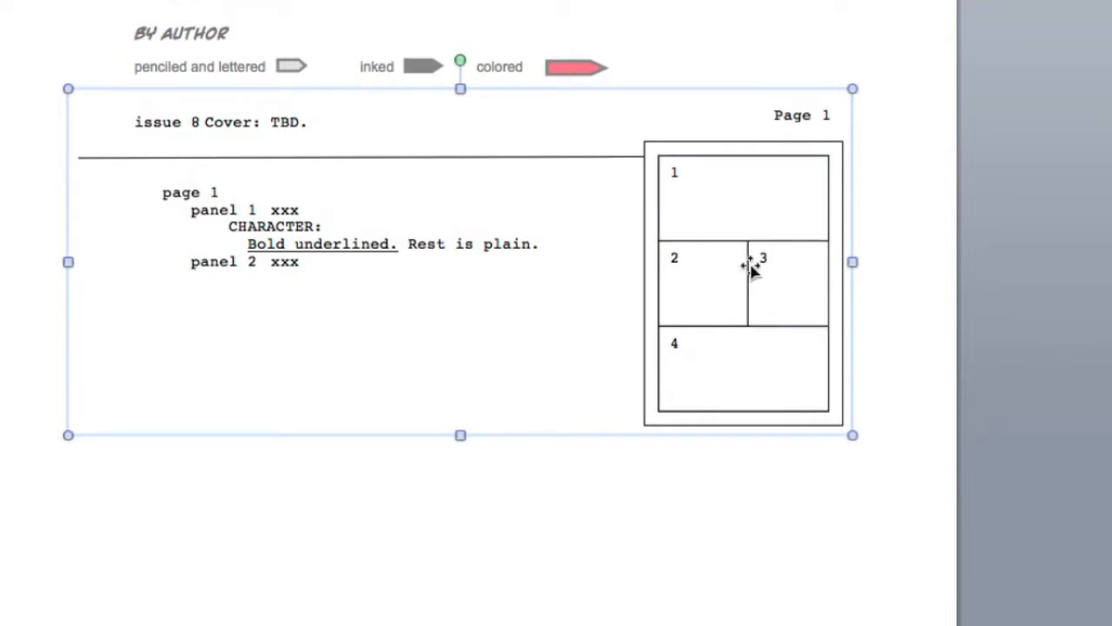
mouse_move(747, 279)
left_mouse_down()
mouse_move(744, 385)
mouse_move(740, 291)
left_mouse_up()
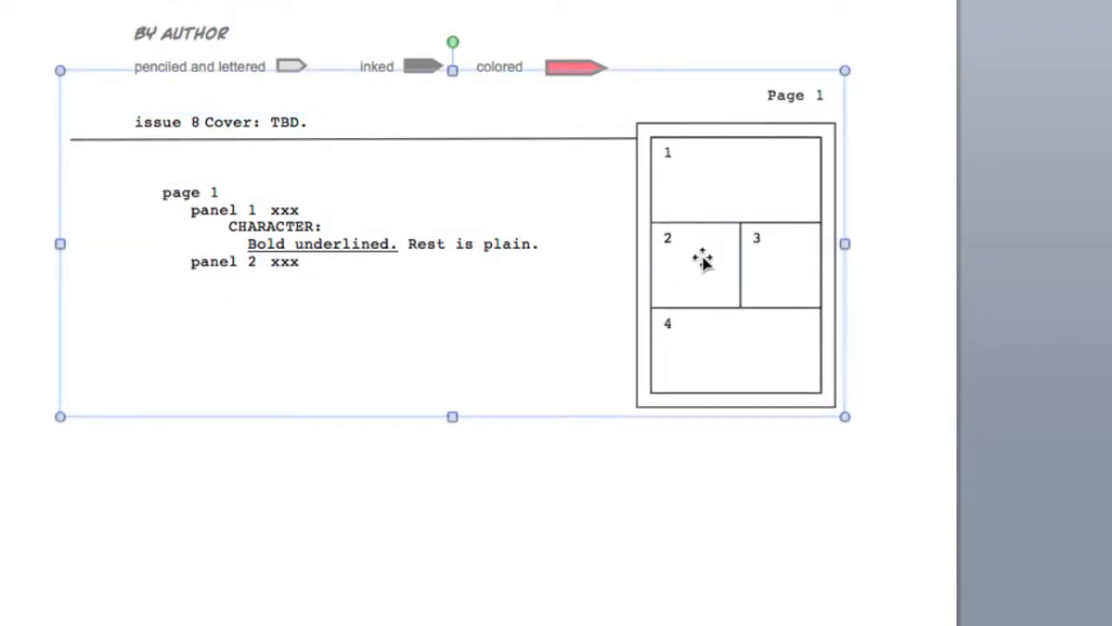
Set the thumbnail group's text wrapping style to In line with text
right_click(707, 261)
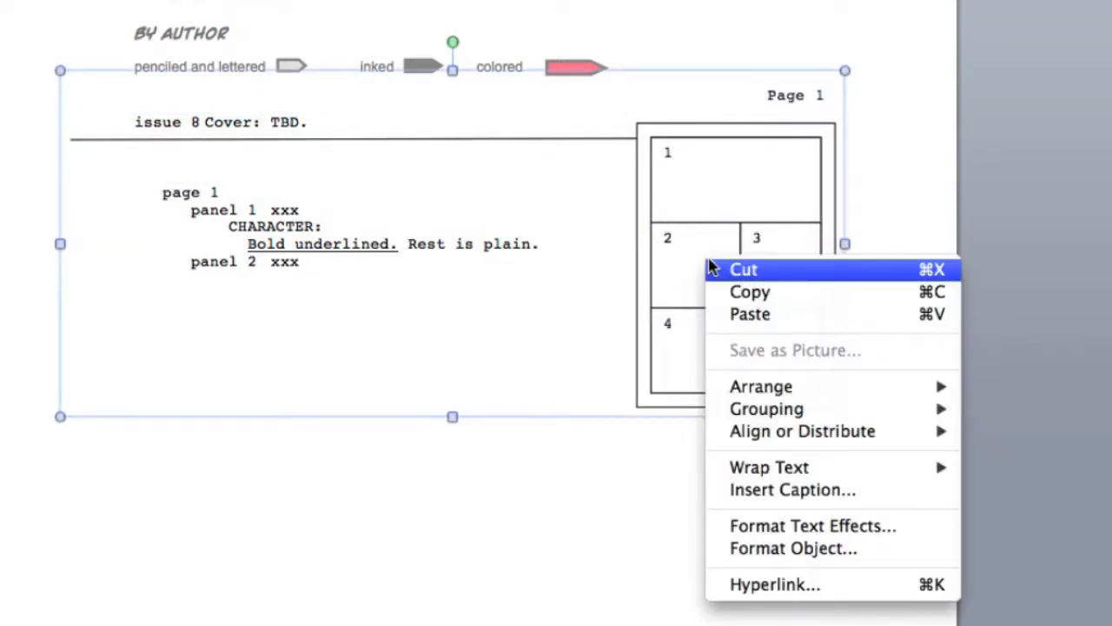
left_click(776, 548)
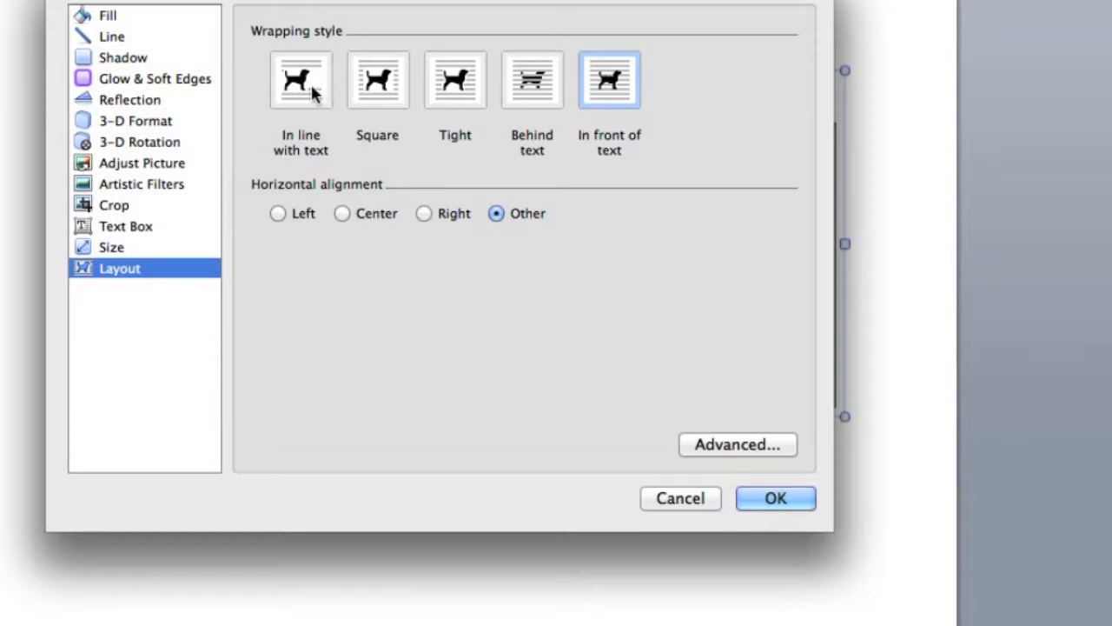
left_click(306, 85)
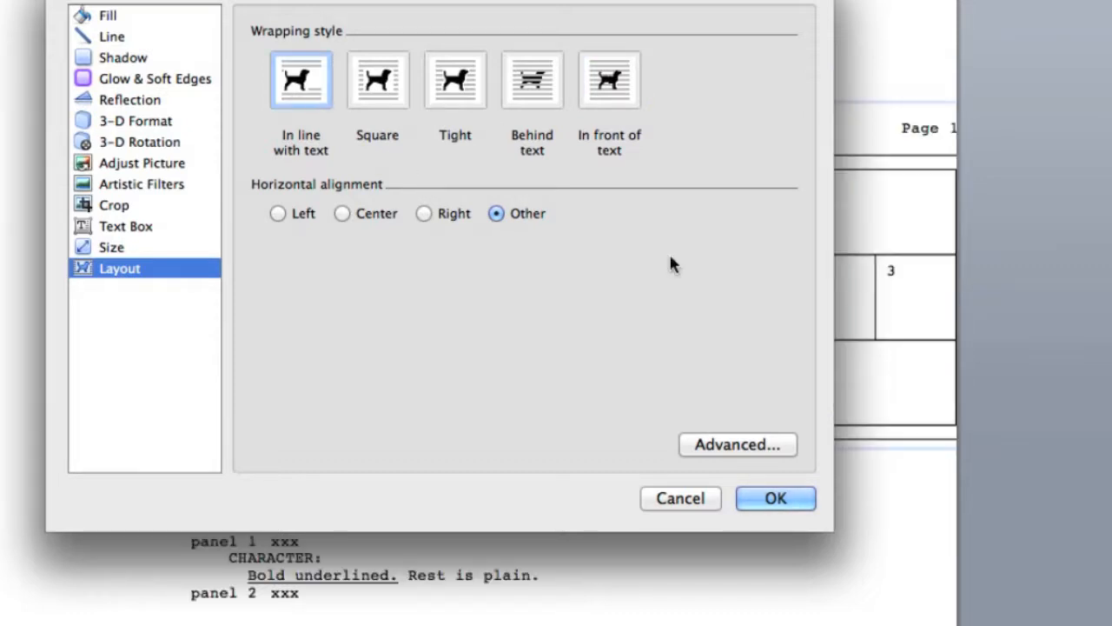
left_click(786, 504)
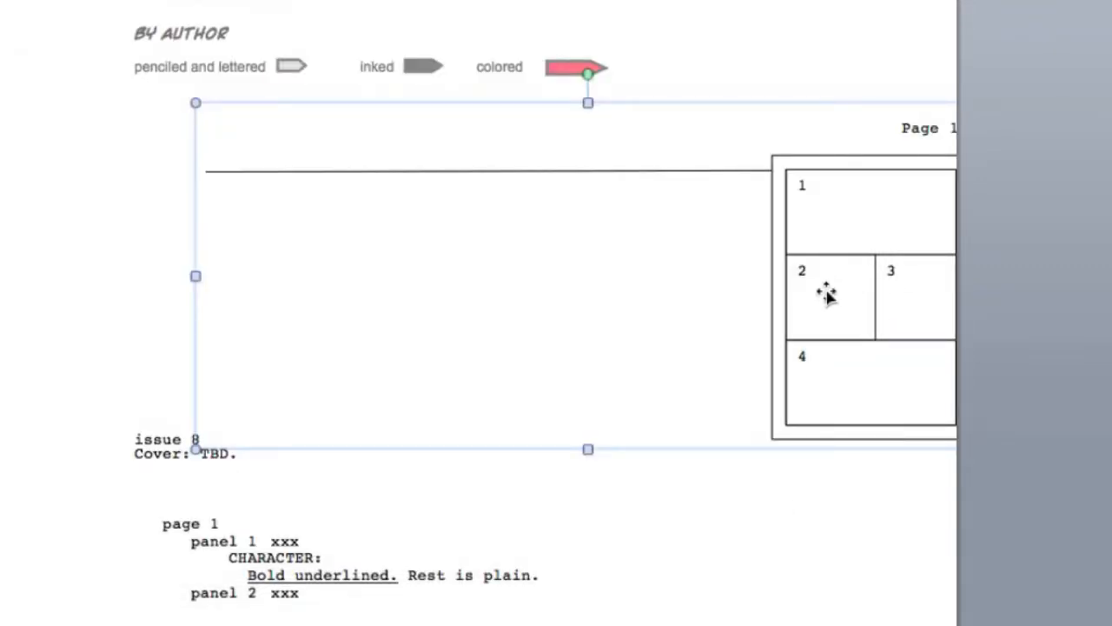
Move the inline thumbnail group to different places within the page 1 script text to test its wrapping
left_click_drag(837, 326, 516, 527)
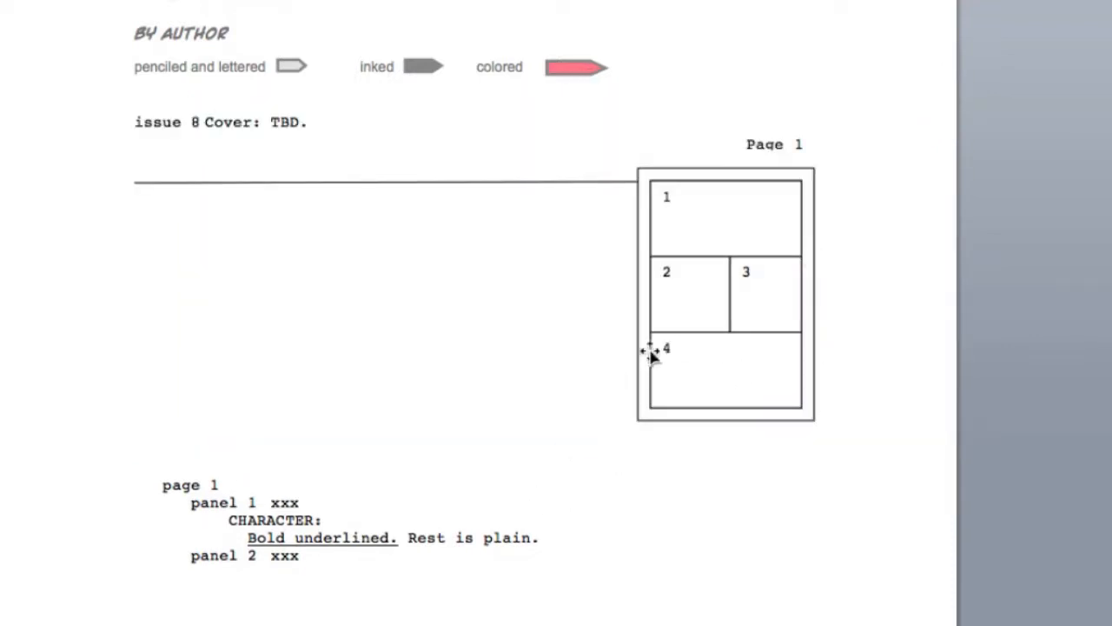
left_click_drag(707, 318, 479, 571)
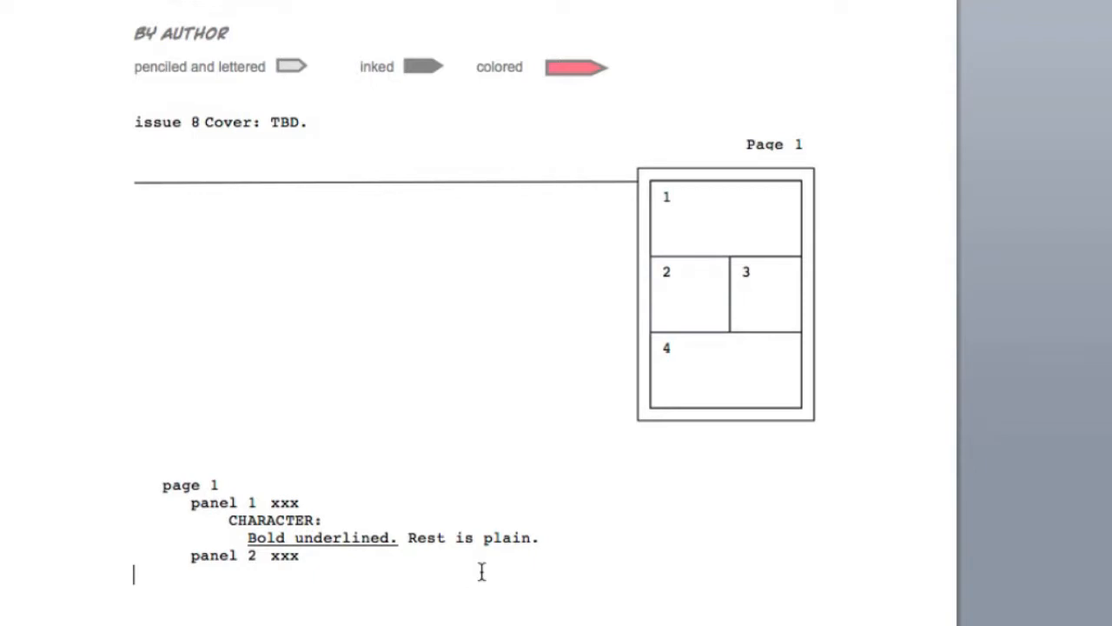
left_click(635, 410)
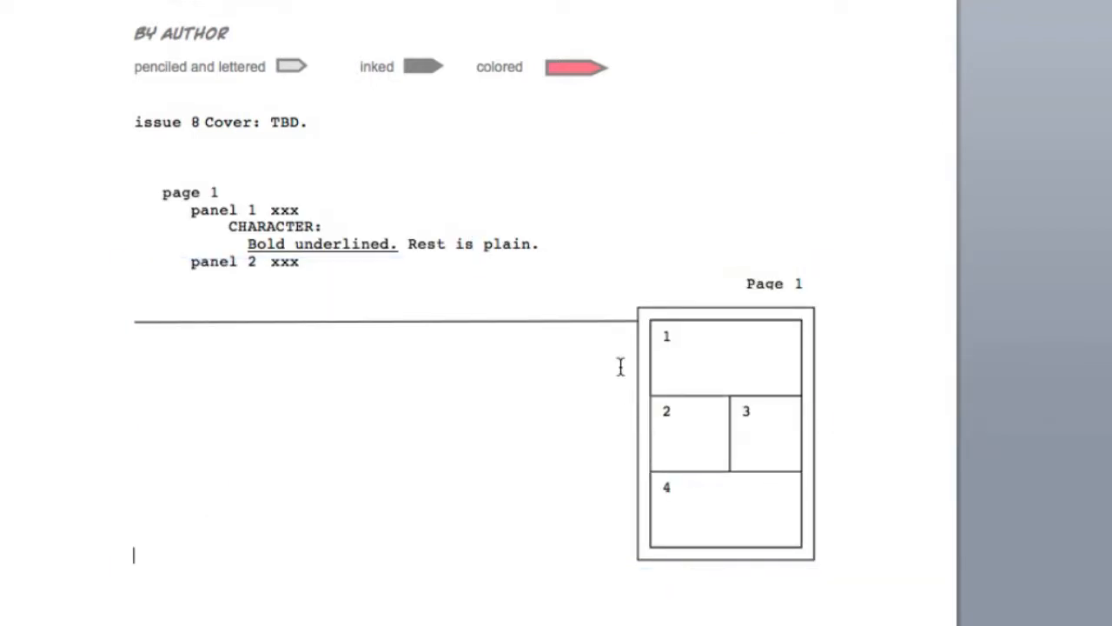
left_click(721, 375)
left_click_drag(682, 393, 608, 268)
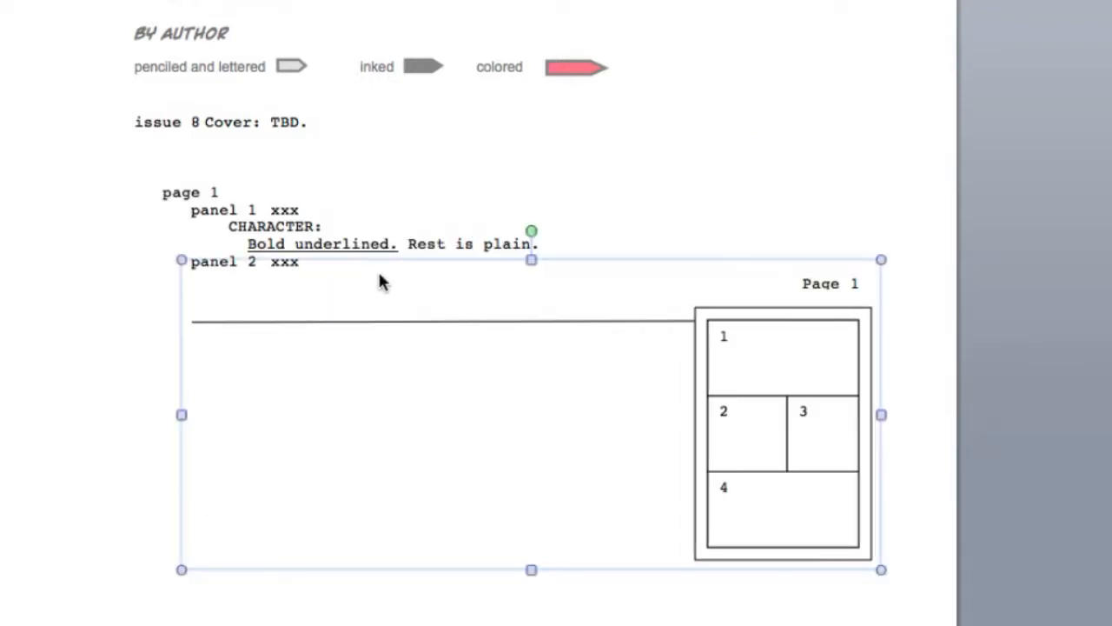
left_click_drag(794, 322, 323, 229)
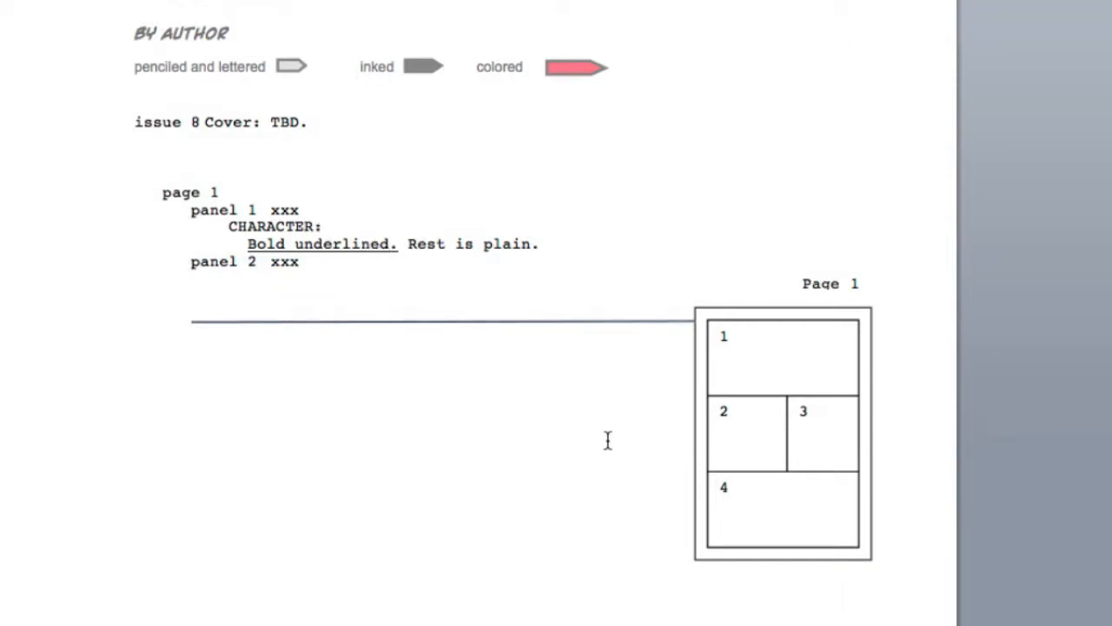
Set the thumbnail group's wrapping style to In front of text and move it back beside the page 1 script
right_click(785, 422)
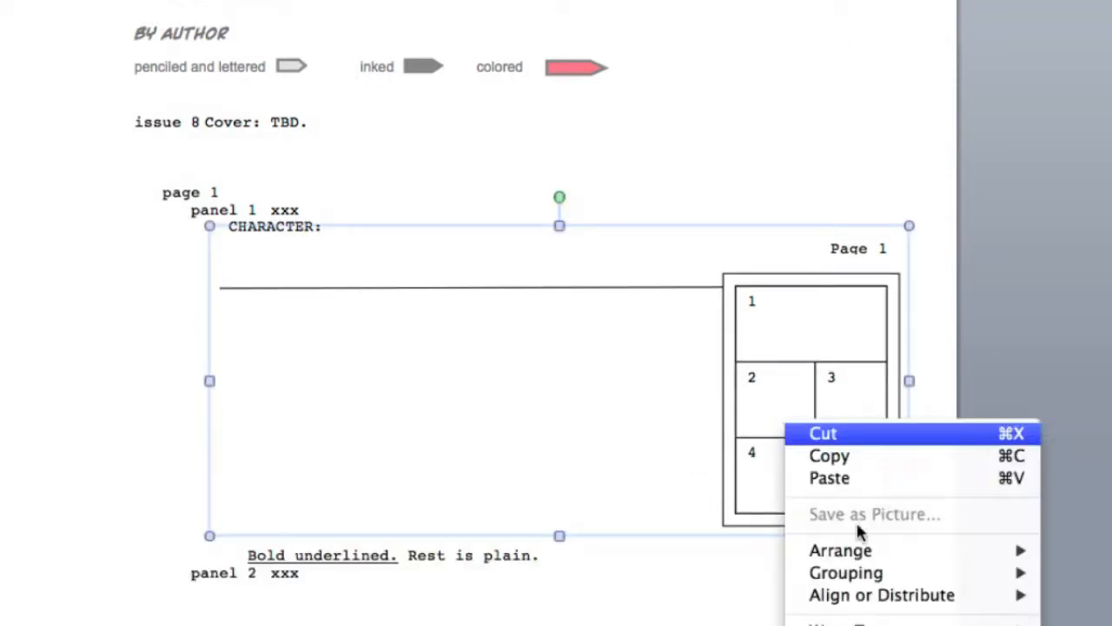
left_click(856, 624)
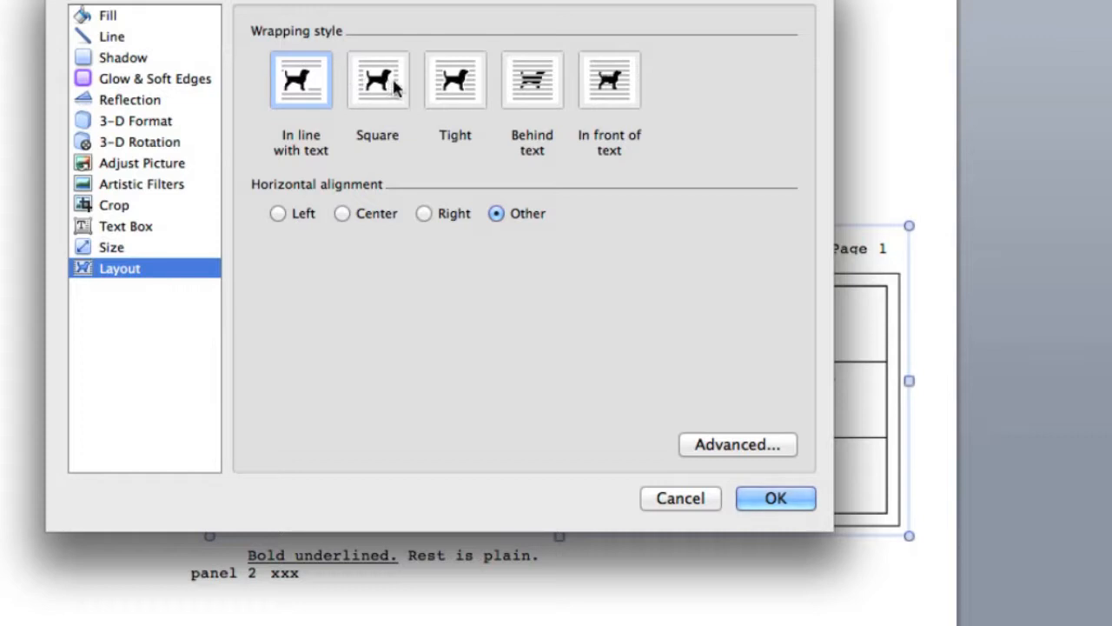
left_click(608, 82)
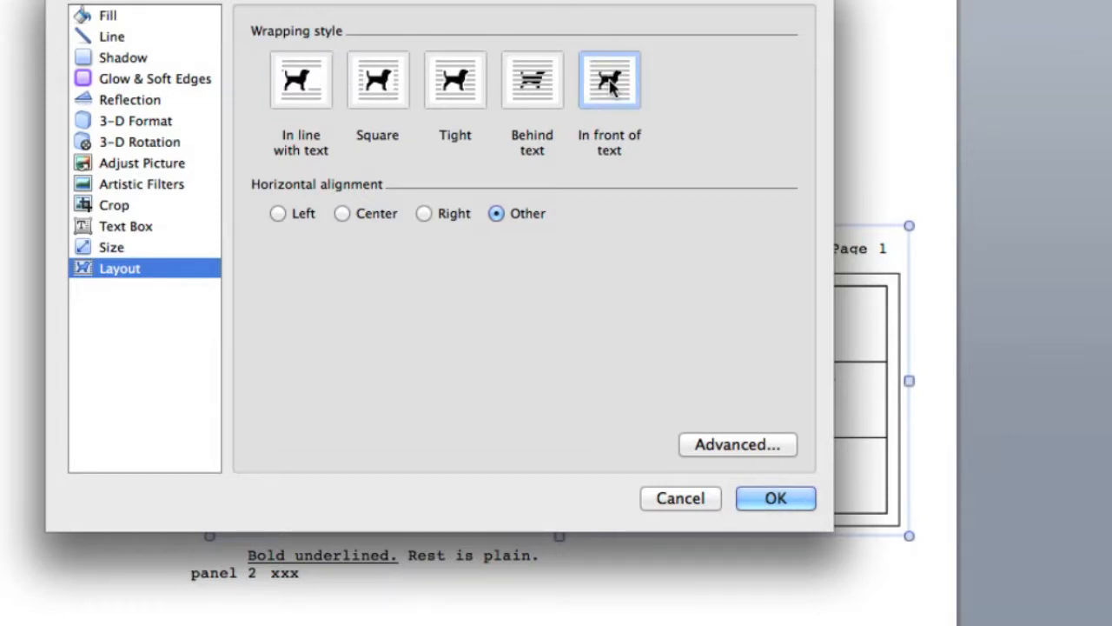
left_click(776, 498)
left_click_drag(813, 404, 692, 280)
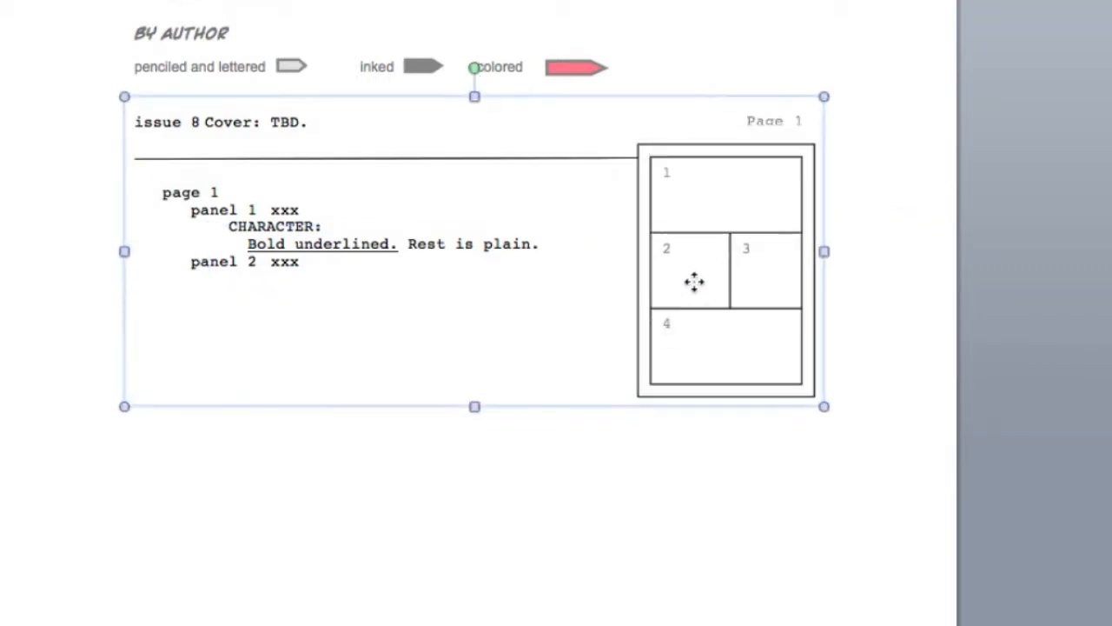
Duplicate the Page 1 thumbnail group directly below the original
scroll(639, 459, "down", 3)
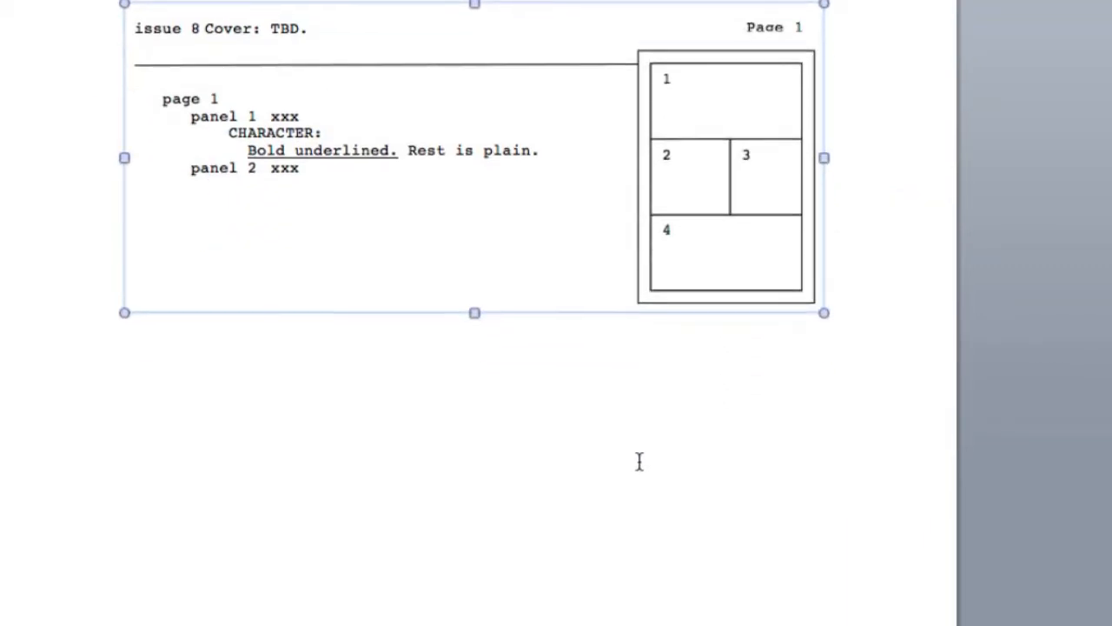
scroll(639, 459, "down", 1)
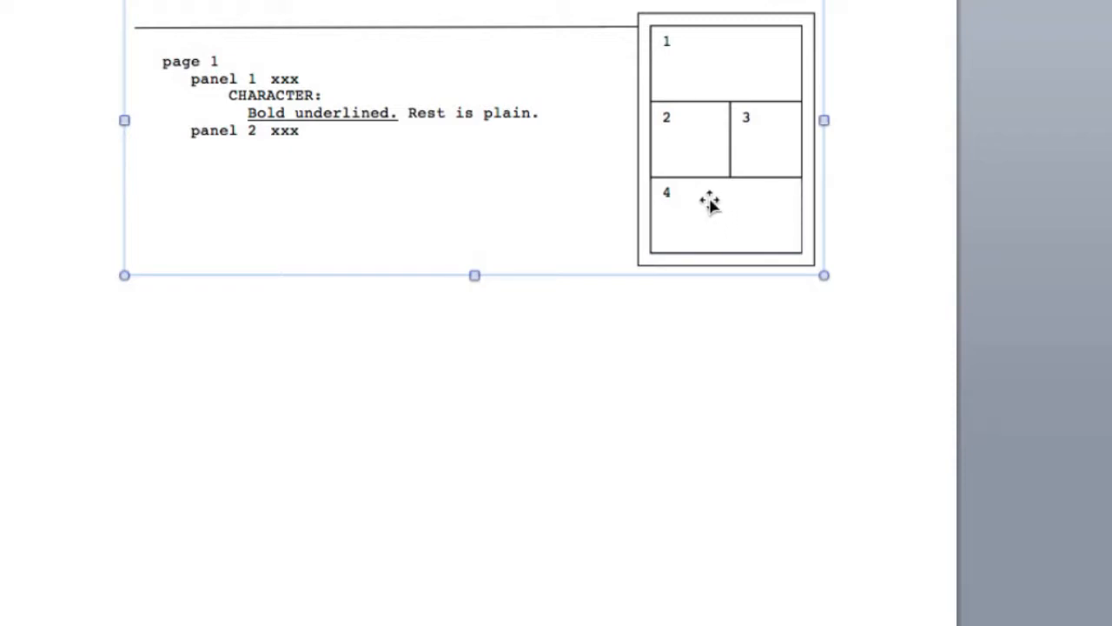
left_click_drag(710, 202, 715, 526)
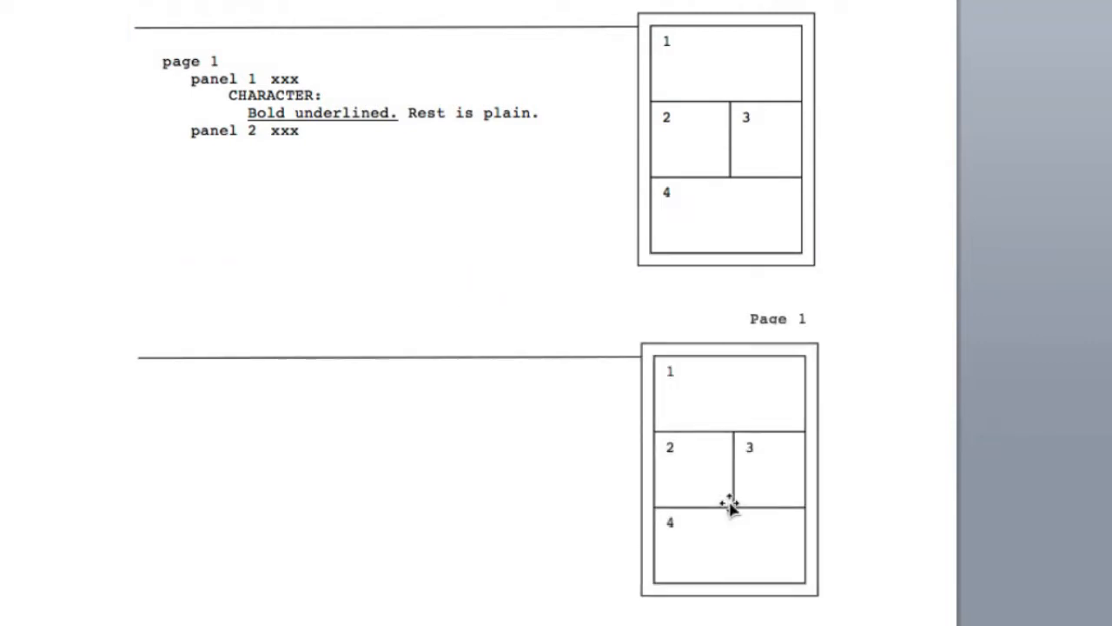
Select the page label inside the duplicated thumbnail group and shift it slightly to the left above the page frame
left_click(790, 355)
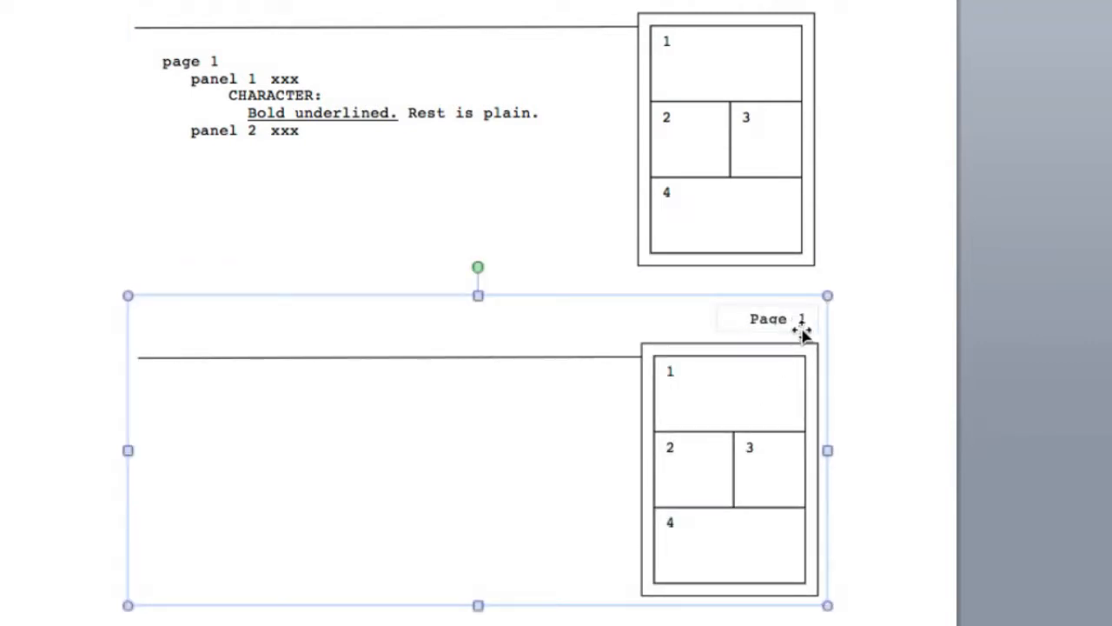
left_click(804, 325)
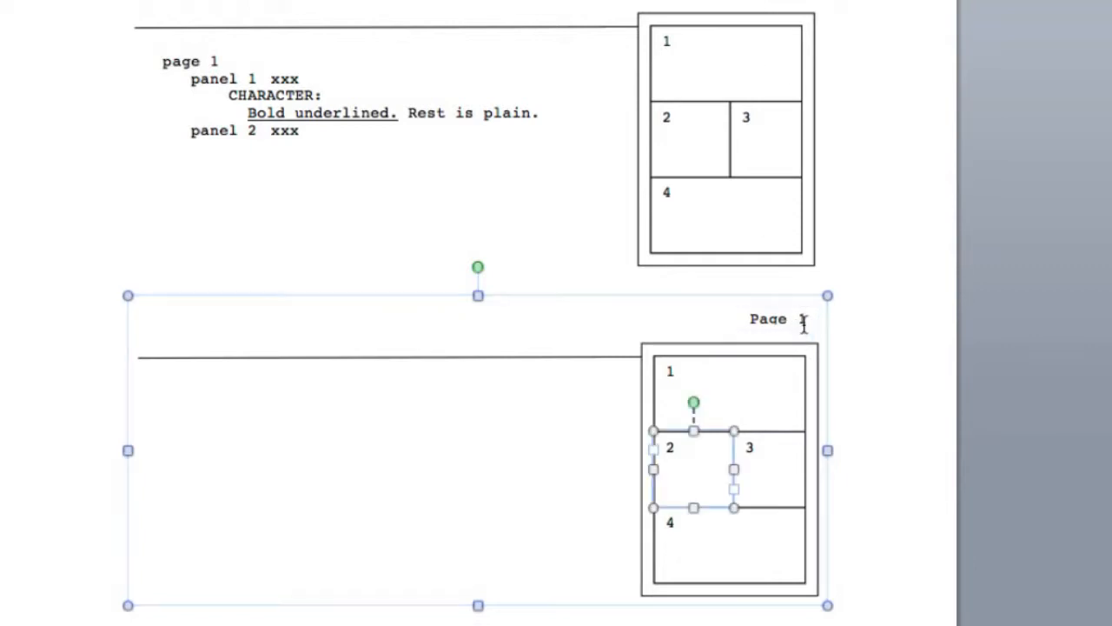
left_click(801, 319)
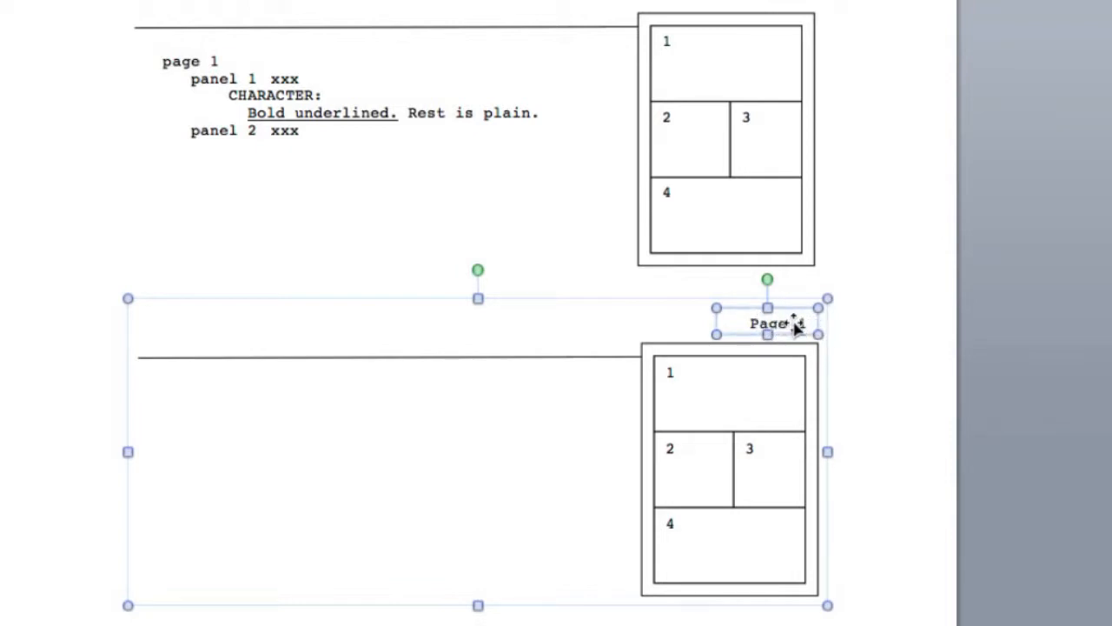
left_click_drag(768, 306, 770, 303)
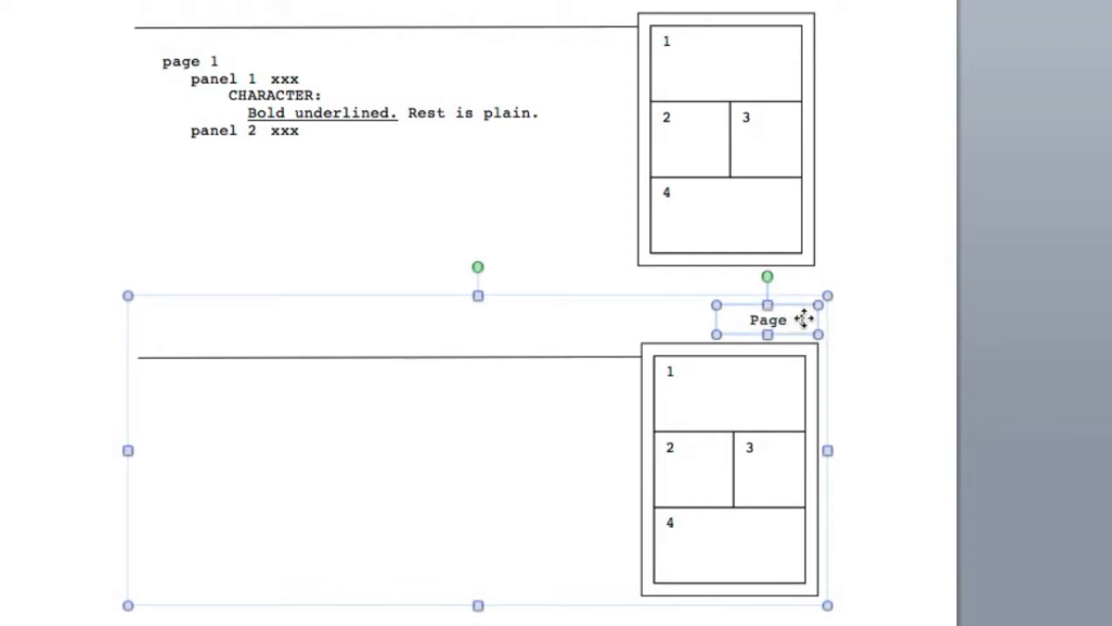
left_click_drag(801, 321, 770, 322)
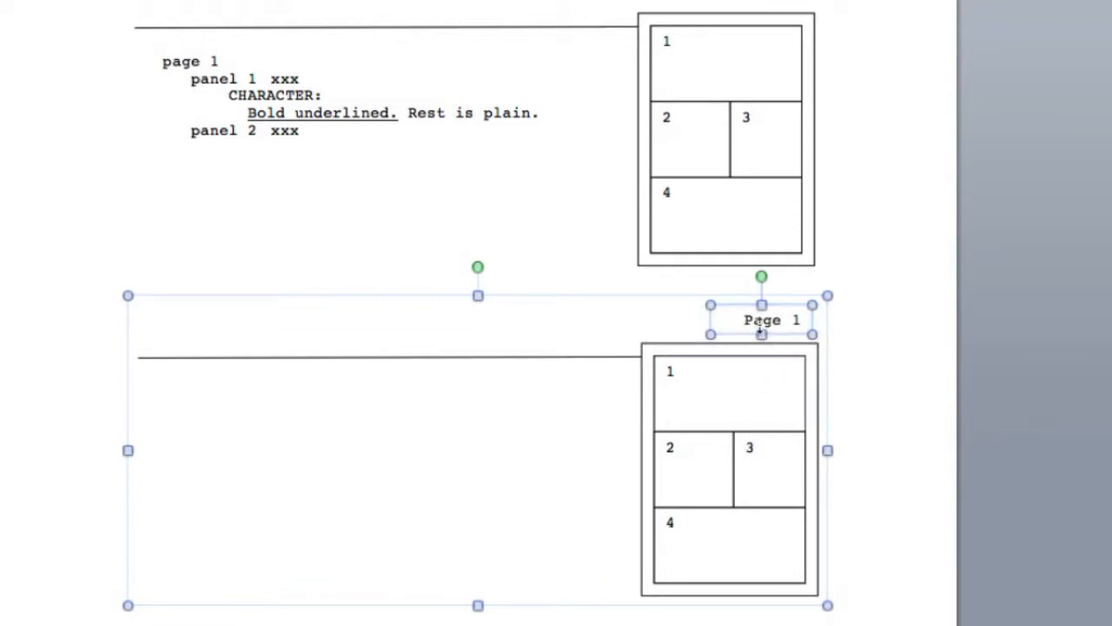
Ungroup the duplicated thumbnail and change its page label to Page 2
right_click(740, 331)
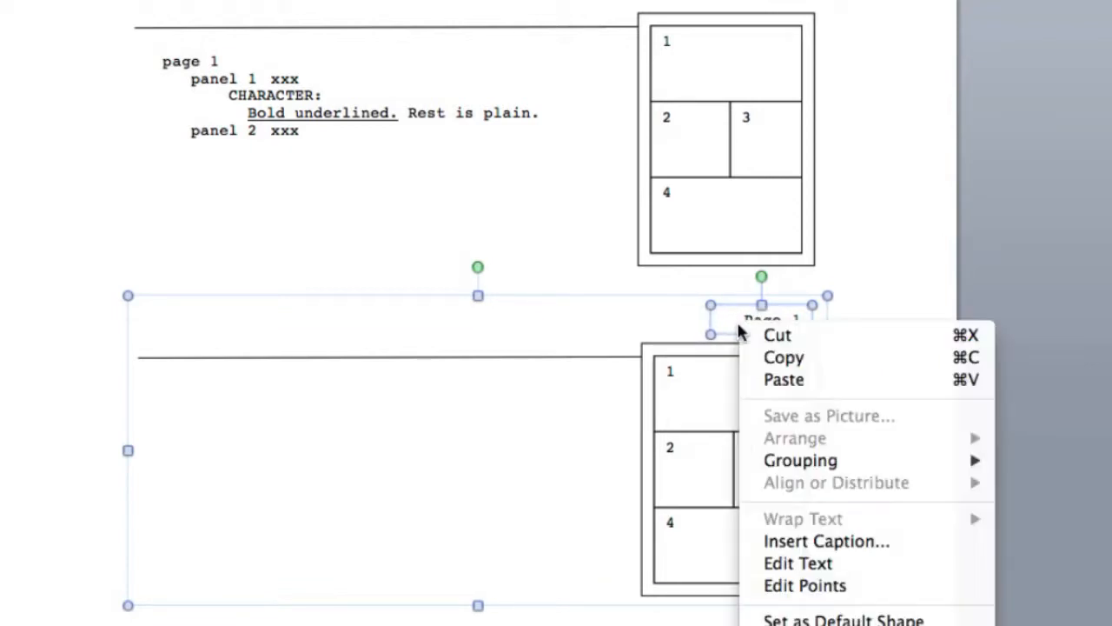
mouse_move(835, 460)
left_click(1070, 497)
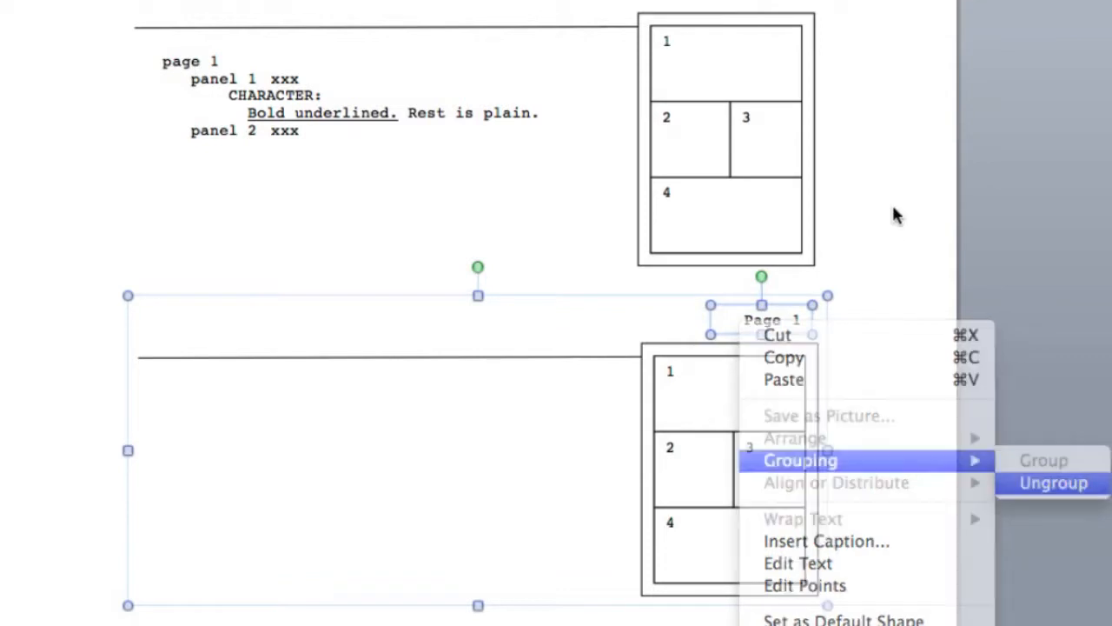
left_click(799, 328)
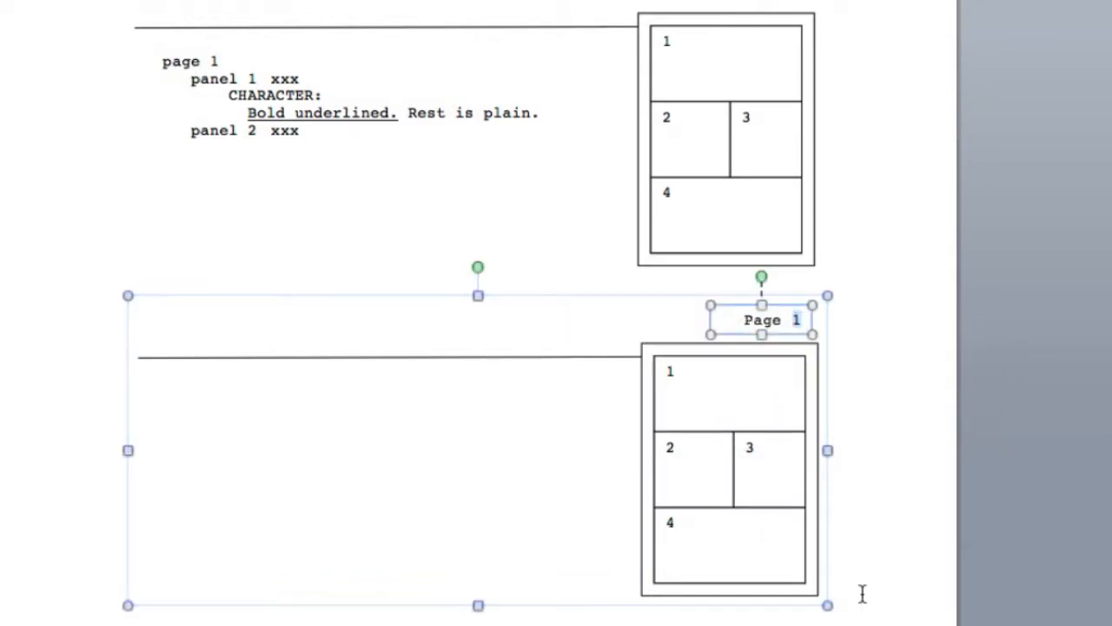
type("2")
Move the Page 2 thumbnail's panel 1 box outside the frame and its panel 2 box down over panel 4
left_click(726, 402)
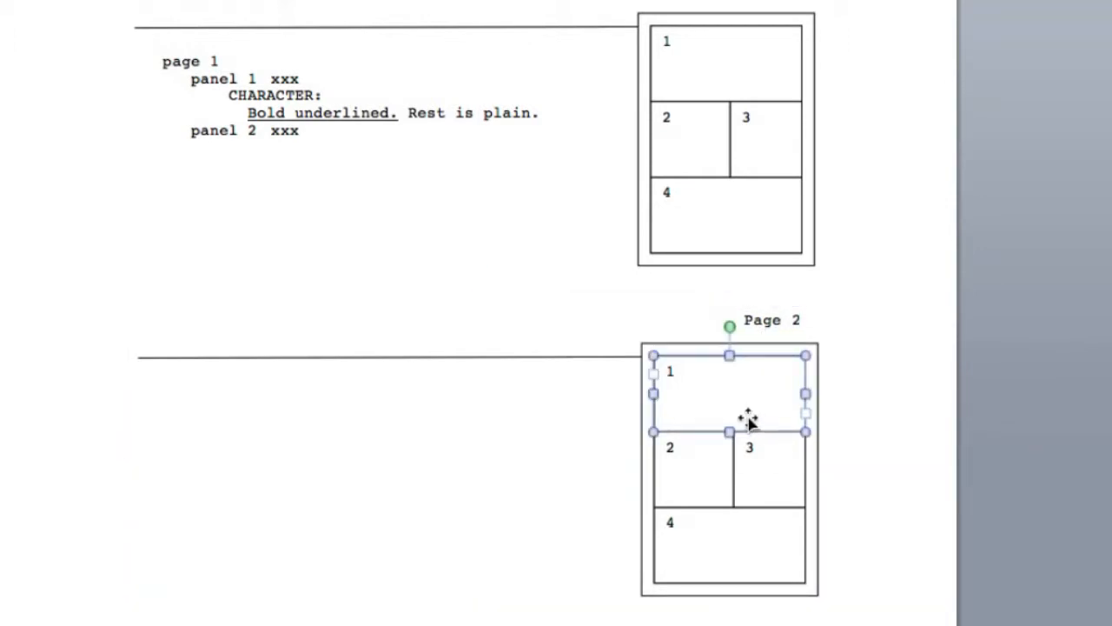
left_click_drag(715, 400, 515, 277)
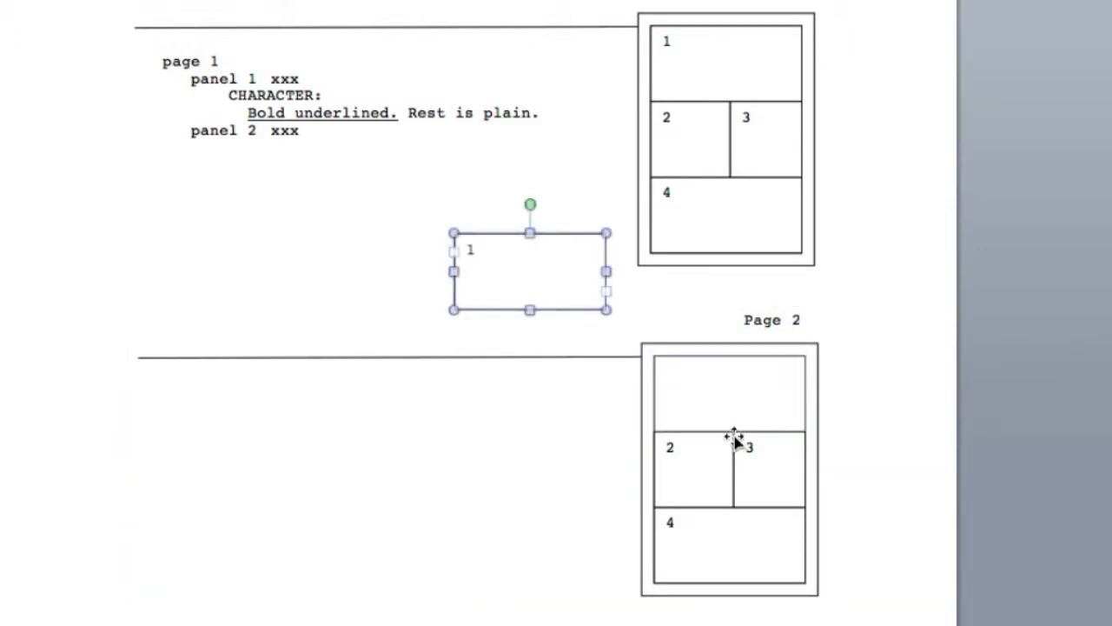
left_click(737, 442)
left_click_drag(747, 444, 749, 469)
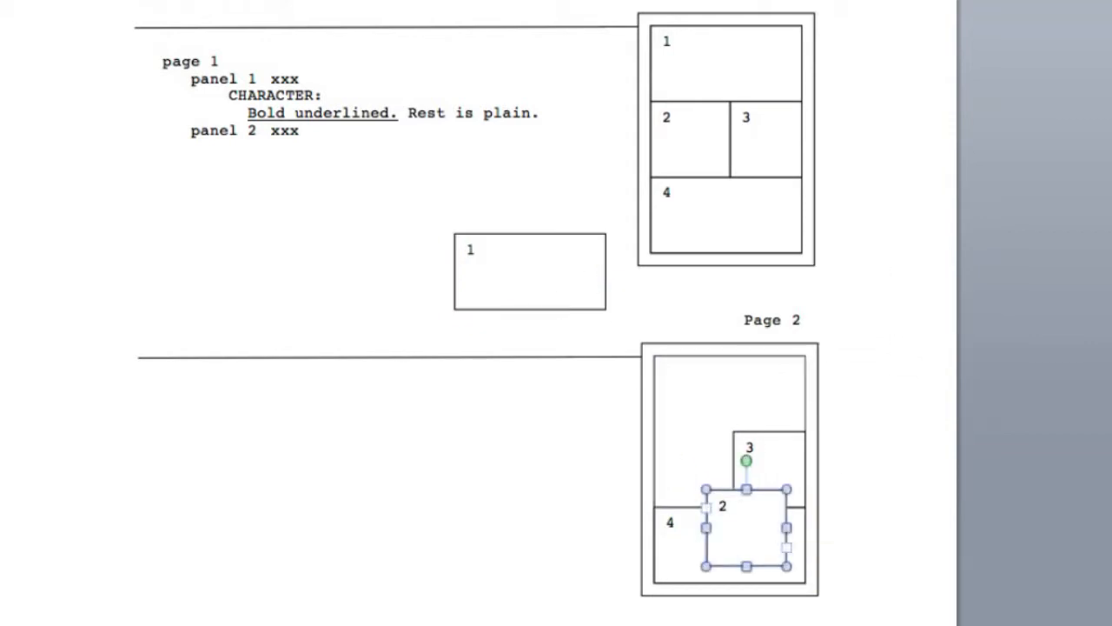
mouse_move(765, 526)
left_mouse_down()
mouse_move(898, 286)
mouse_move(813, 512)
mouse_move(745, 534)
left_mouse_up()
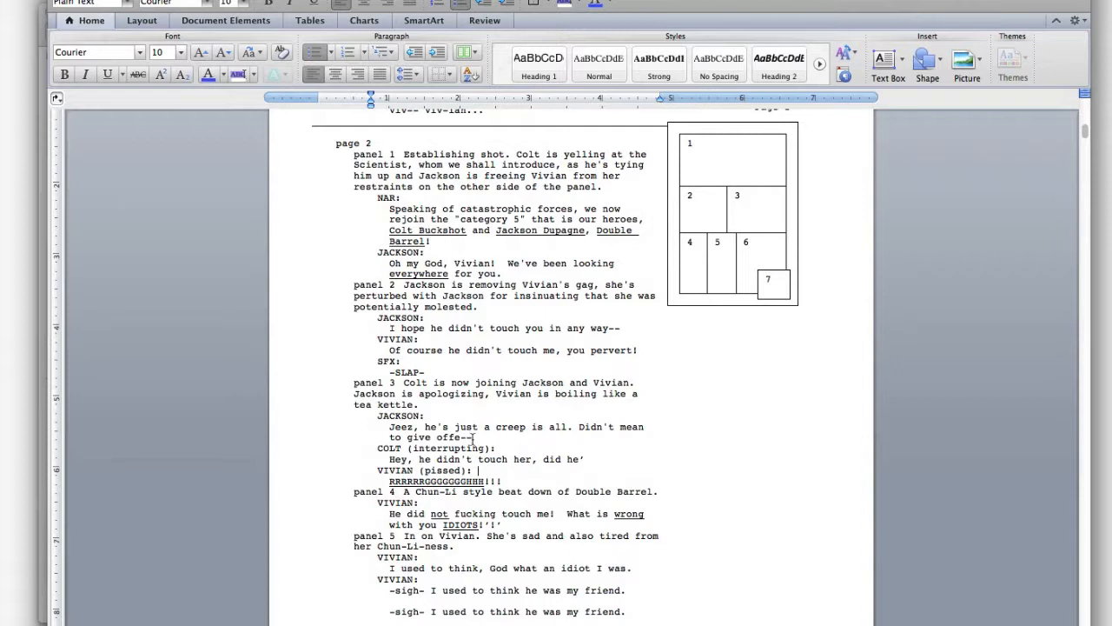
In DB_8_script.doc, move page 2's panel 4 description and dialogue up ahead of the whole panel 3 text, using the move_text_up macro
scroll(514, 428, "down", 1)
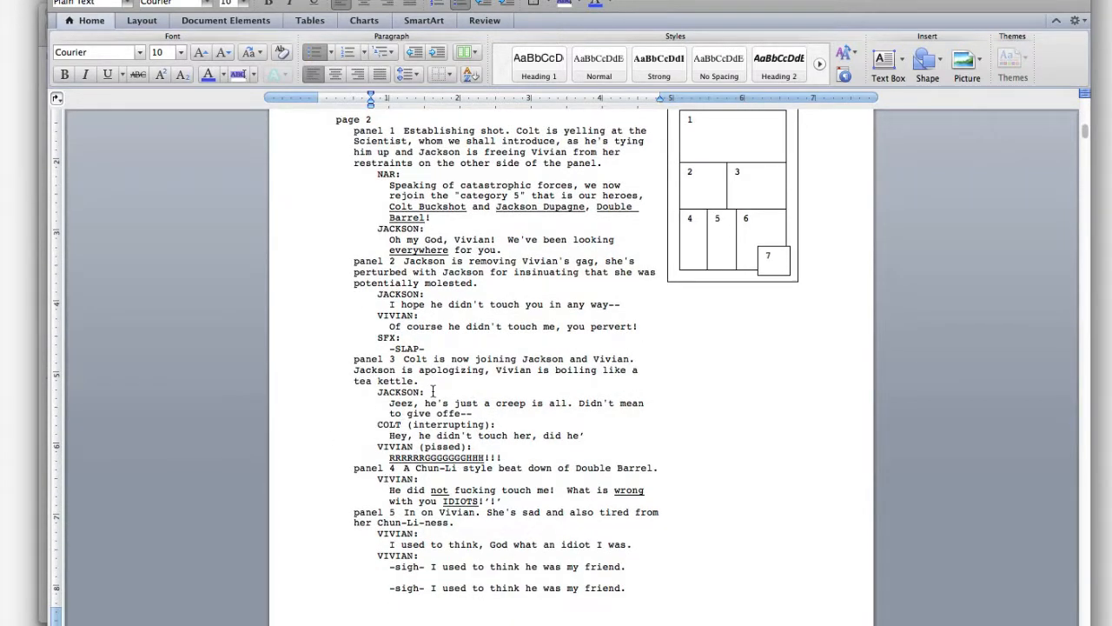
scroll(472, 374, "down", 2)
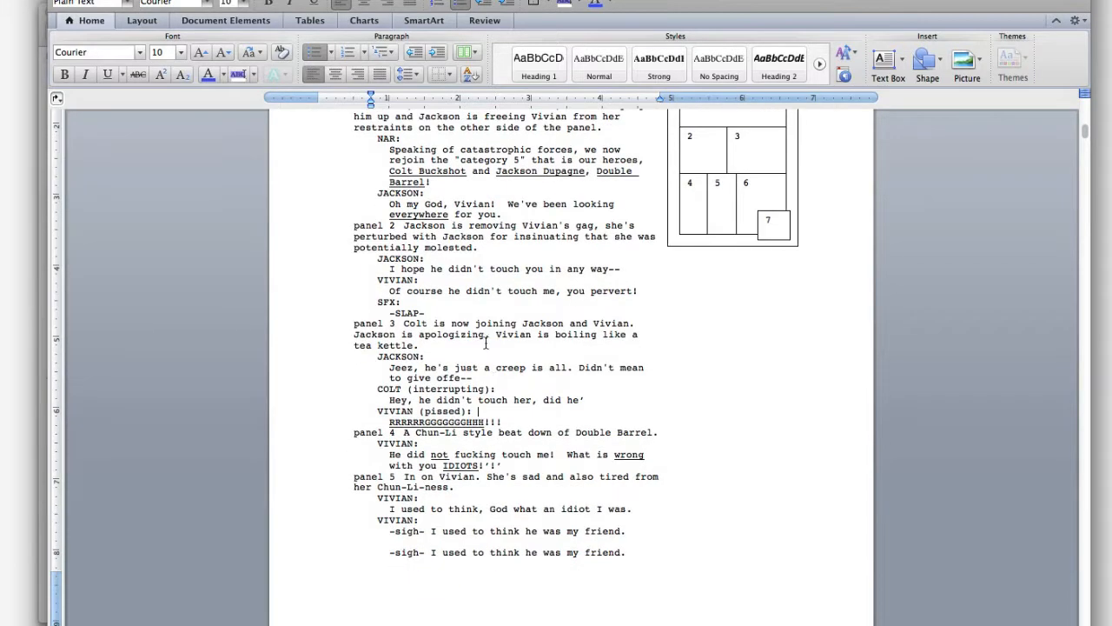
left_click(476, 2)
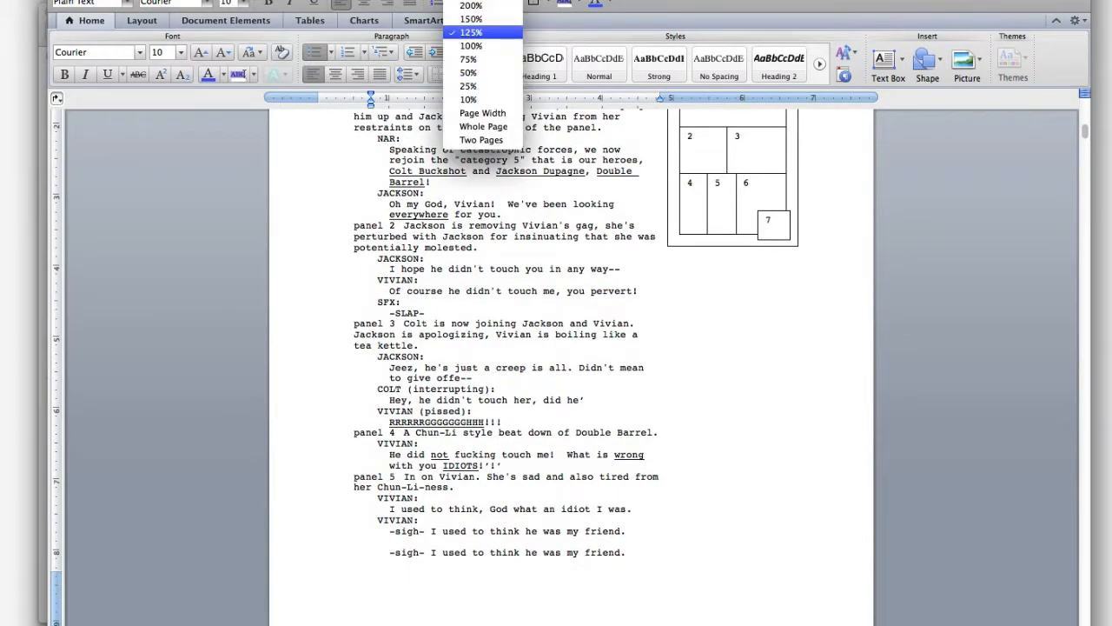
left_click(477, 19)
scroll(566, 318, "down", 10)
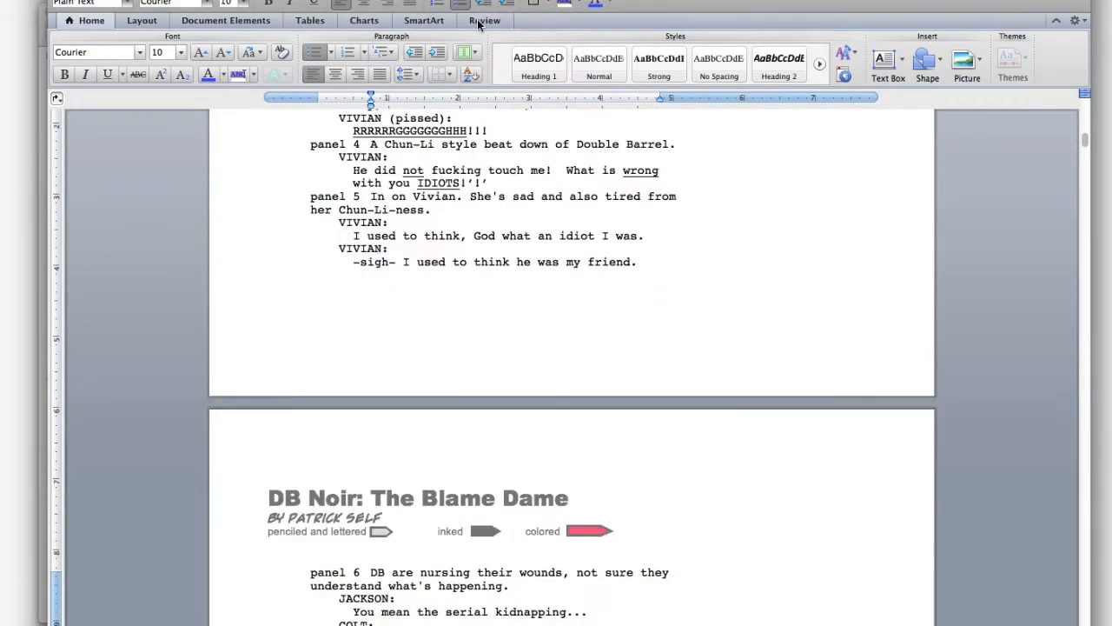
scroll(566, 317, "up", 5)
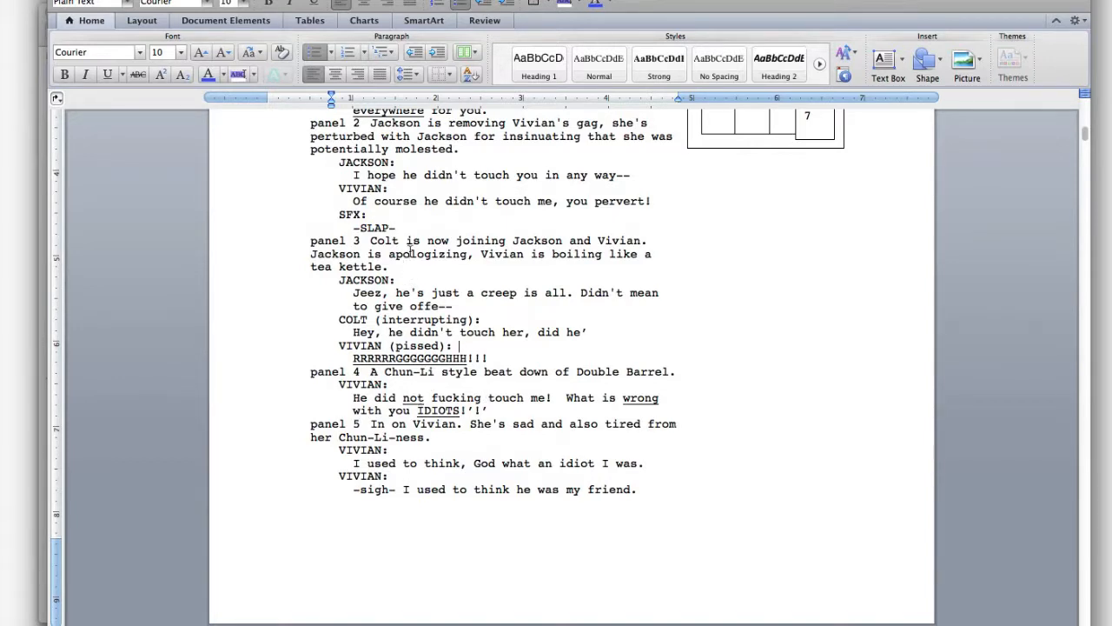
left_click_drag(501, 410, 307, 369)
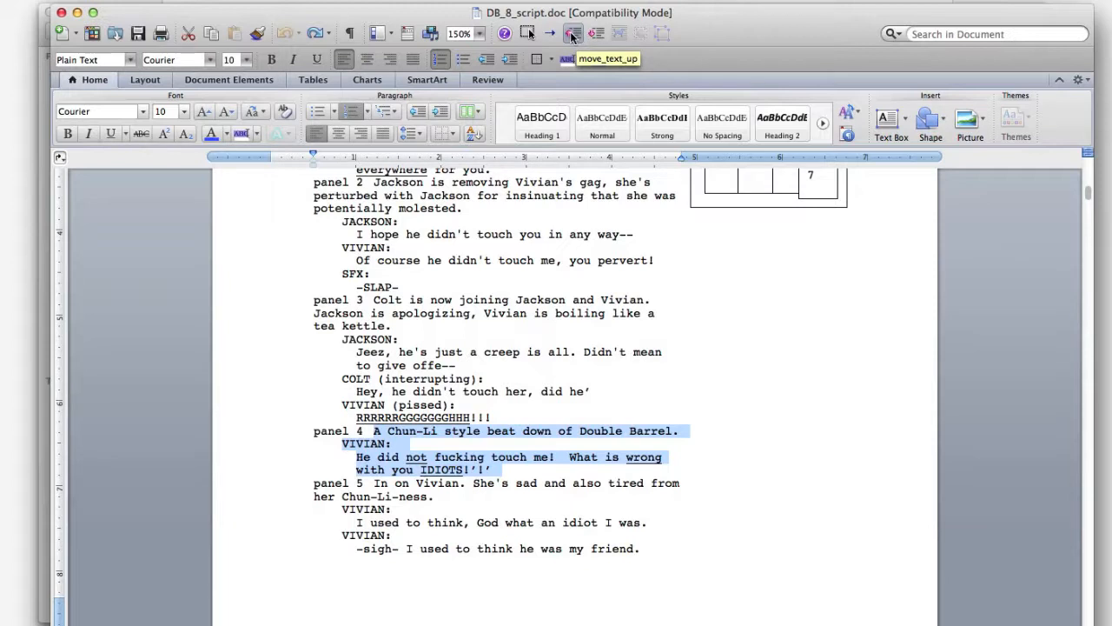
left_click(573, 34)
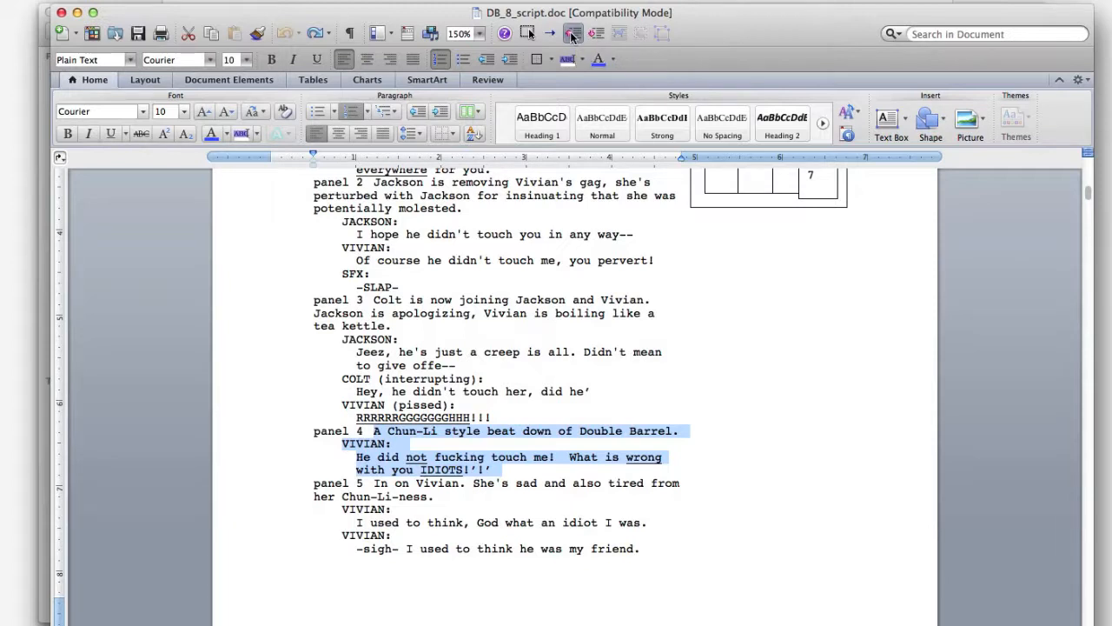
left_click(573, 35)
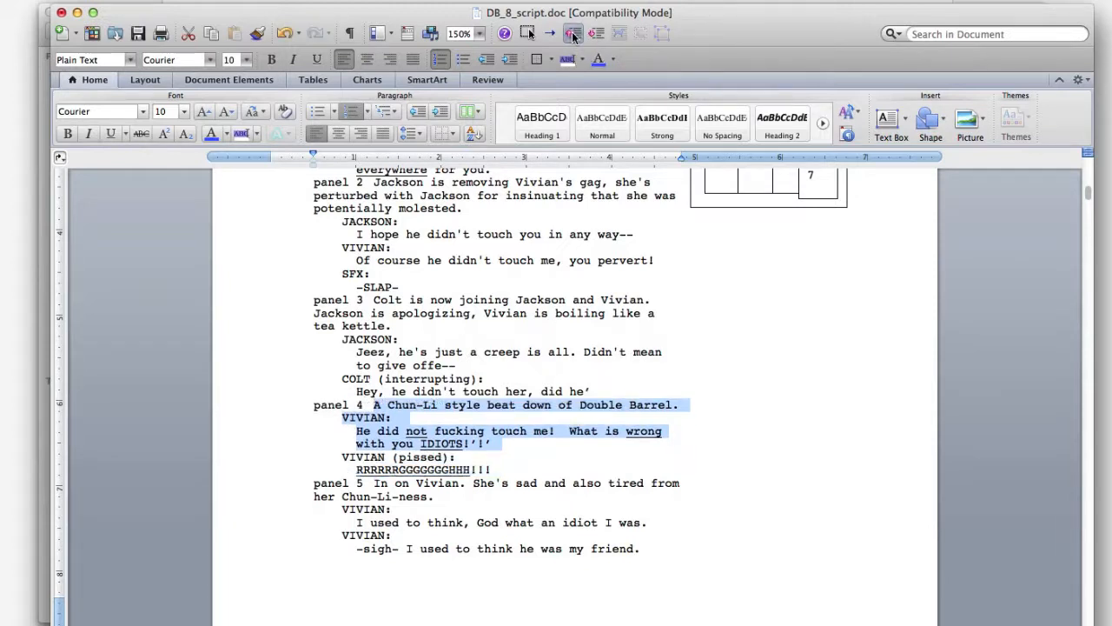
left_click(573, 35)
left_click(572, 35)
left_click(572, 35)
left_click(573, 35)
left_click(572, 35)
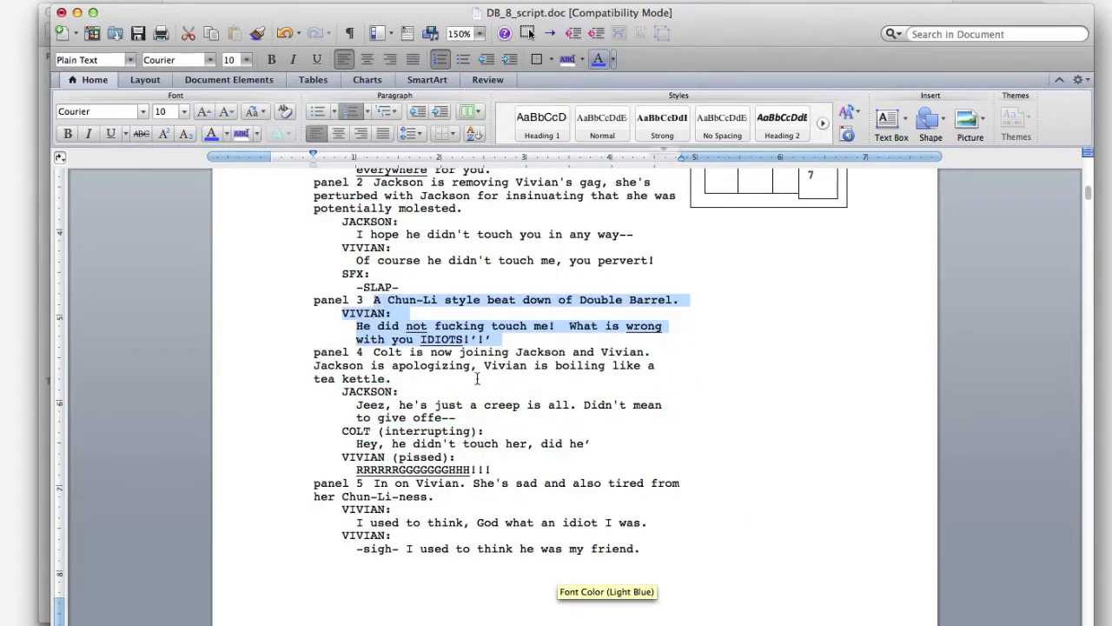
left_click(519, 454)
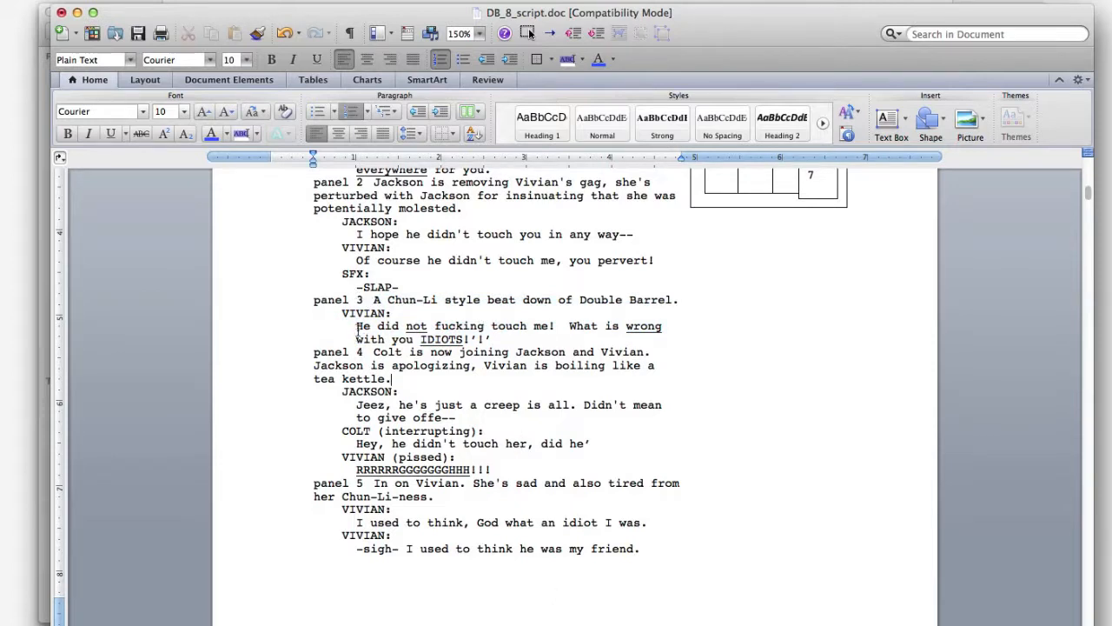
Enlarge the script to 200% and examine the order and numbering of the panel 3 and panel 4 text on page 2
left_click(481, 34)
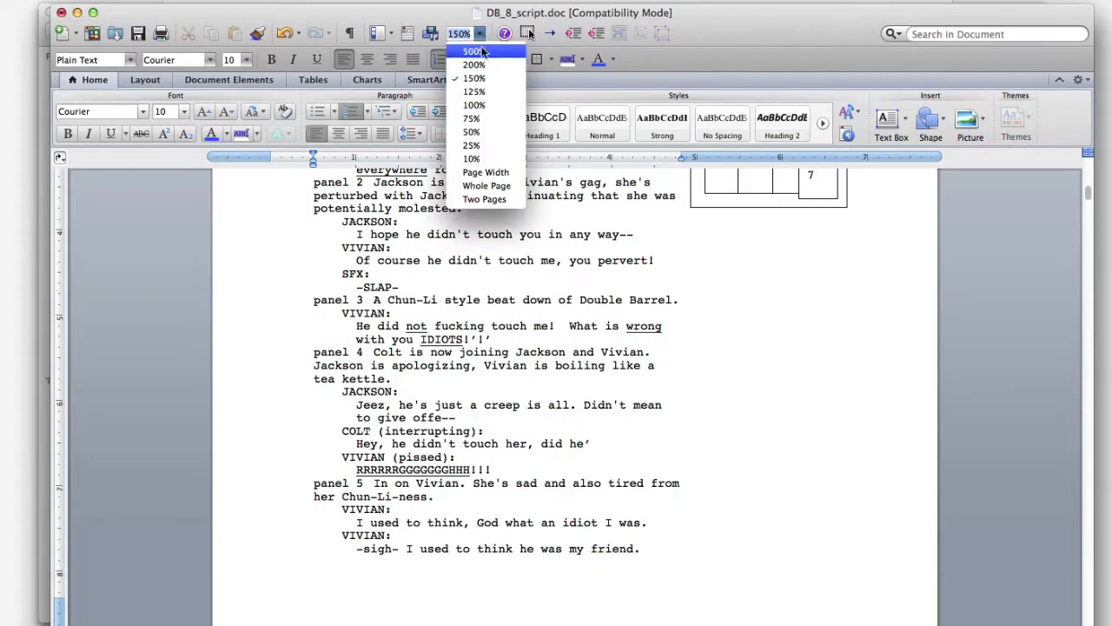
left_click(475, 64)
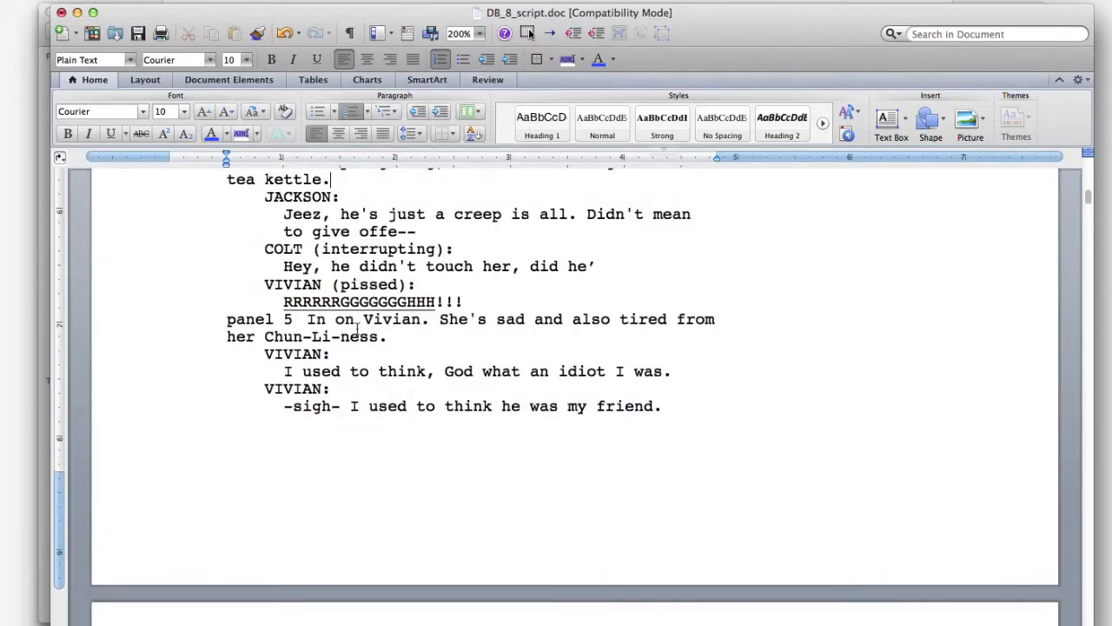
scroll(749, 354, "up", 1)
scroll(536, 389, "up", 5)
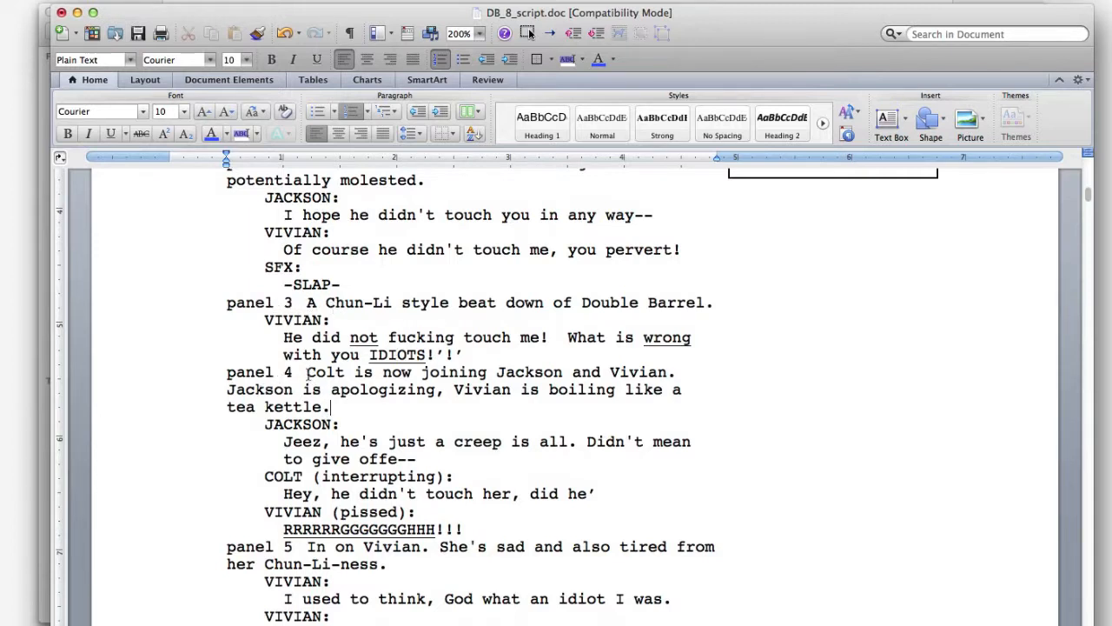
left_click_drag(459, 530, 310, 364)
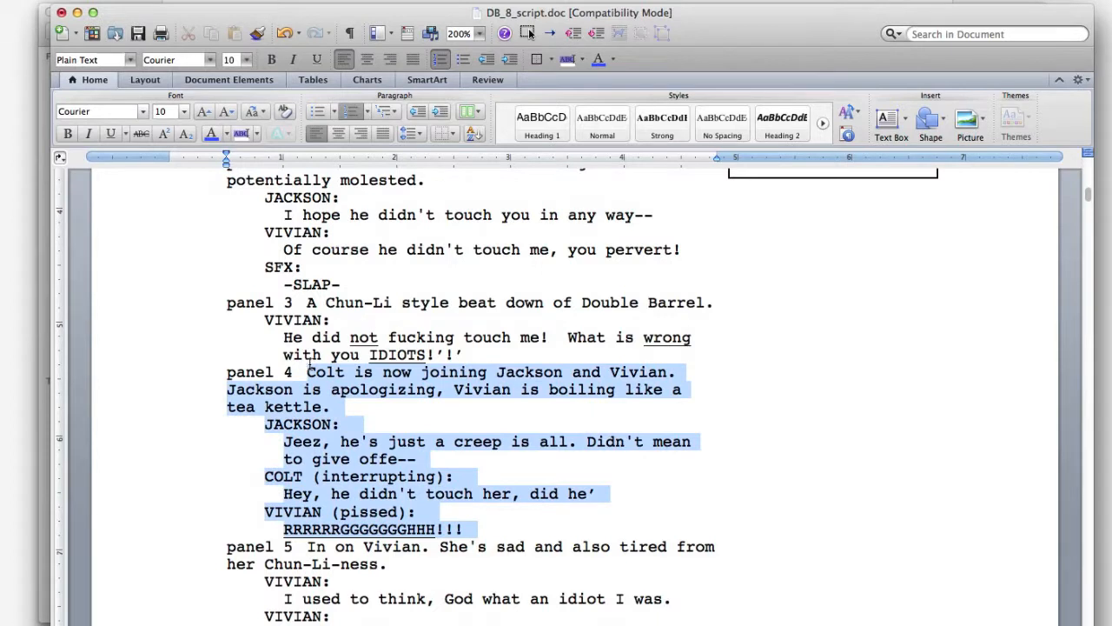
left_click(361, 383)
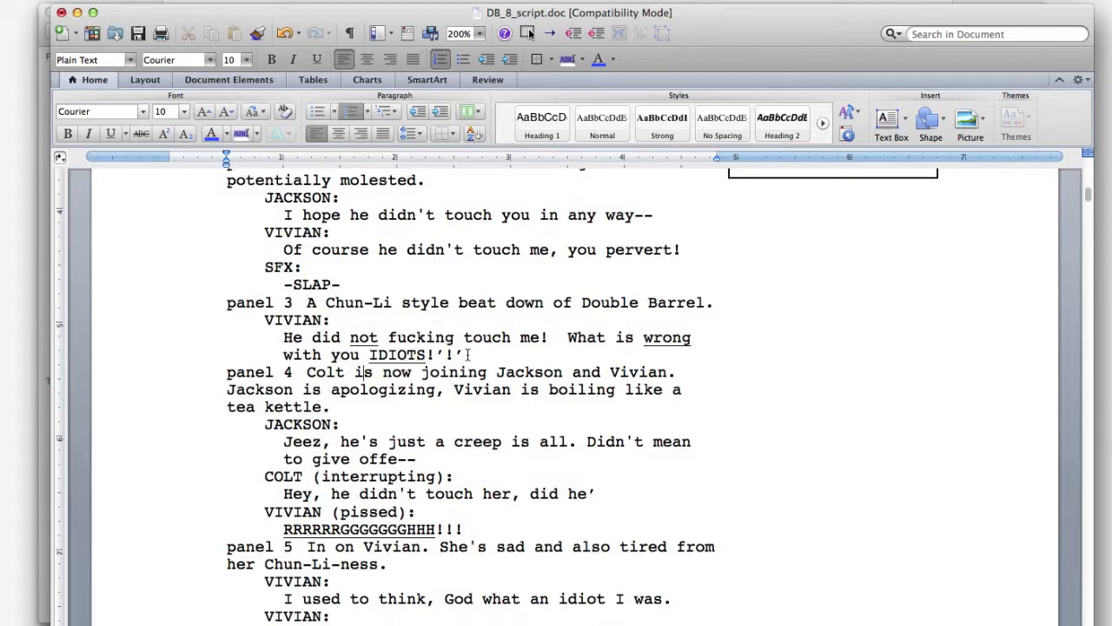
scroll(334, 367, "up", 5)
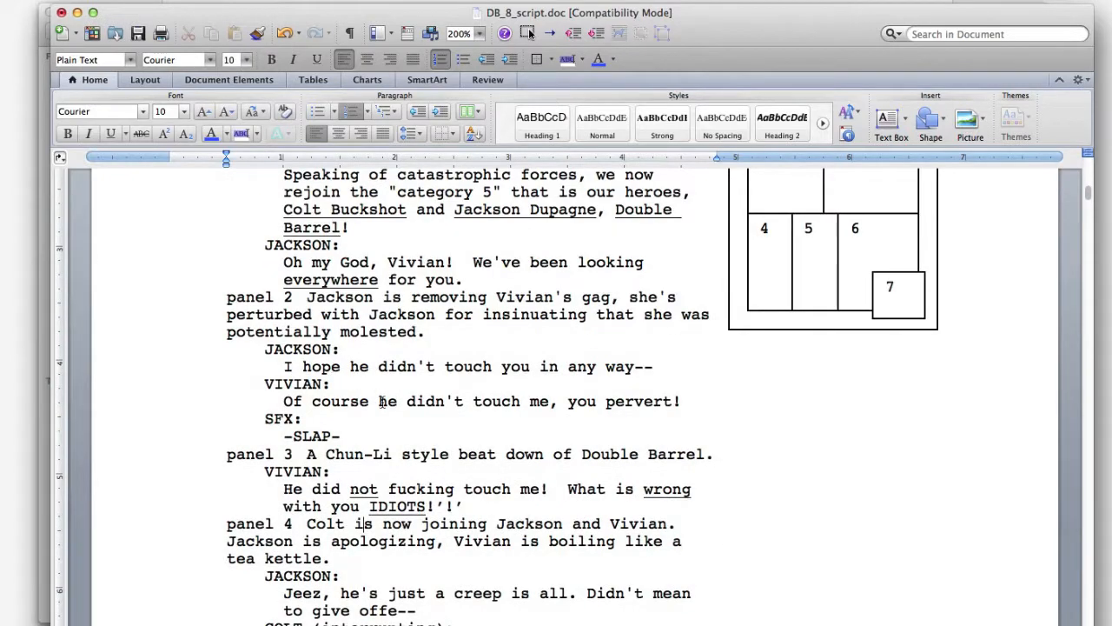
scroll(389, 401, "down", 4)
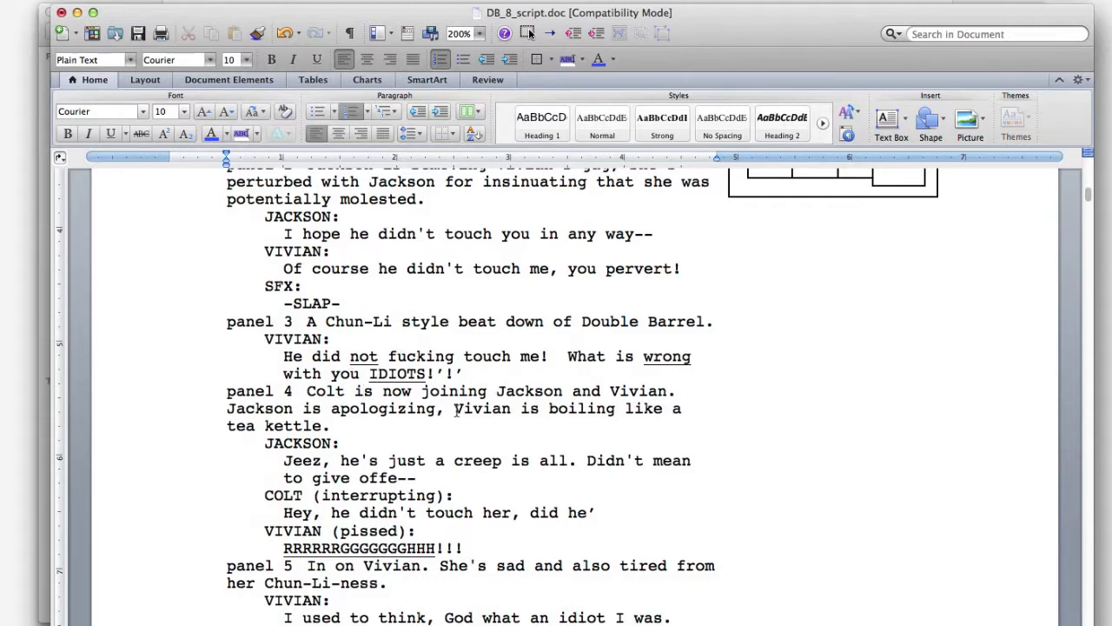
scroll(455, 411, "down", 3)
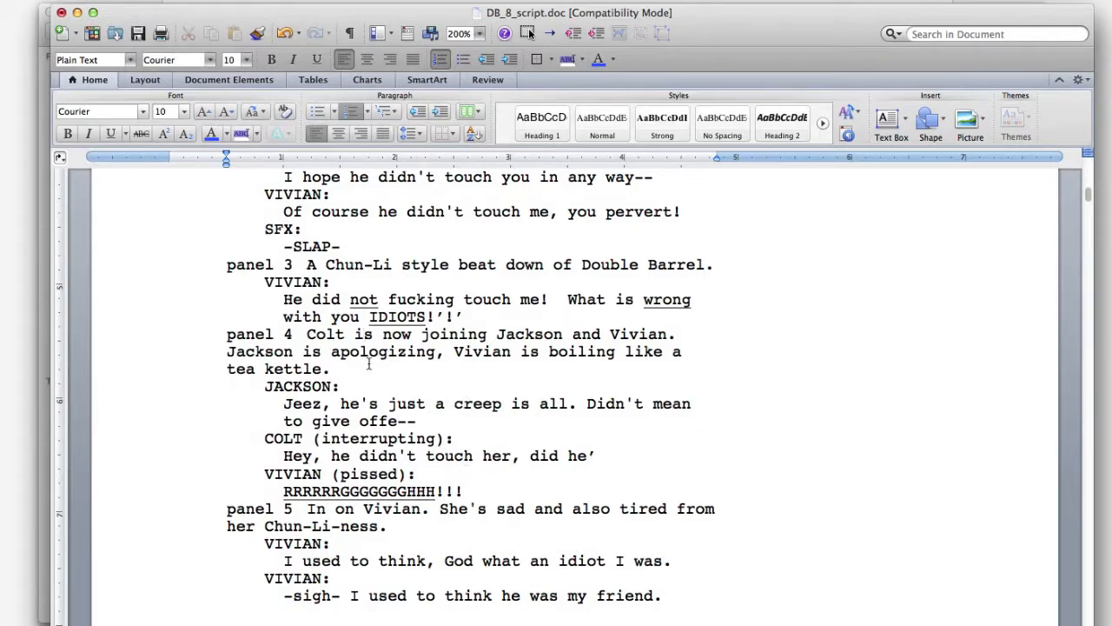
scroll(368, 363, "up", 2)
scroll(370, 365, "up", 2)
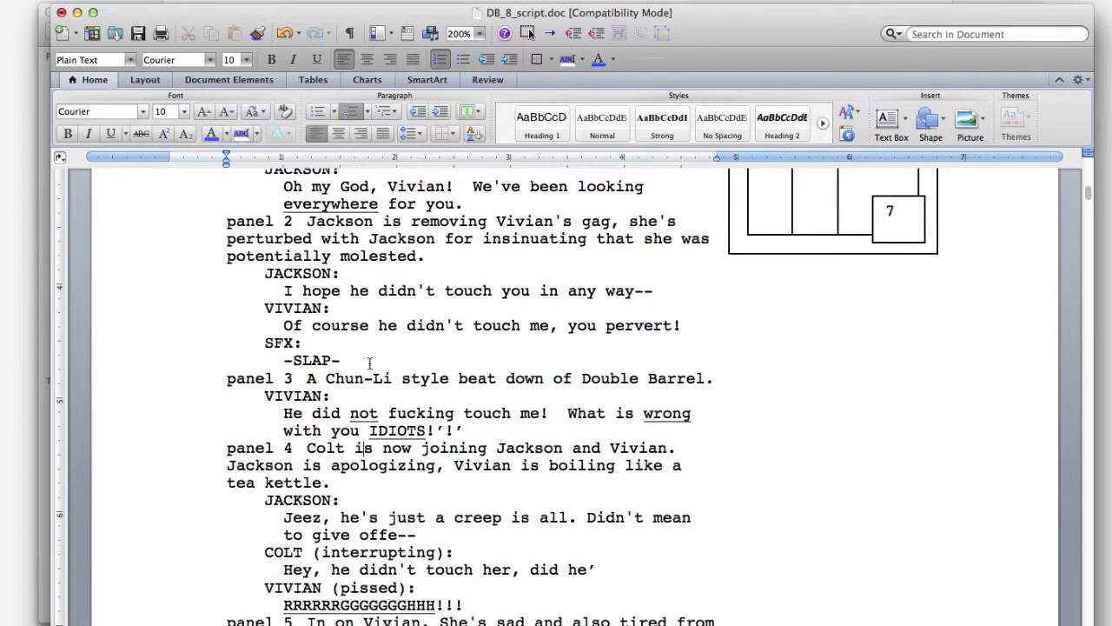
scroll(389, 489, "down", 2)
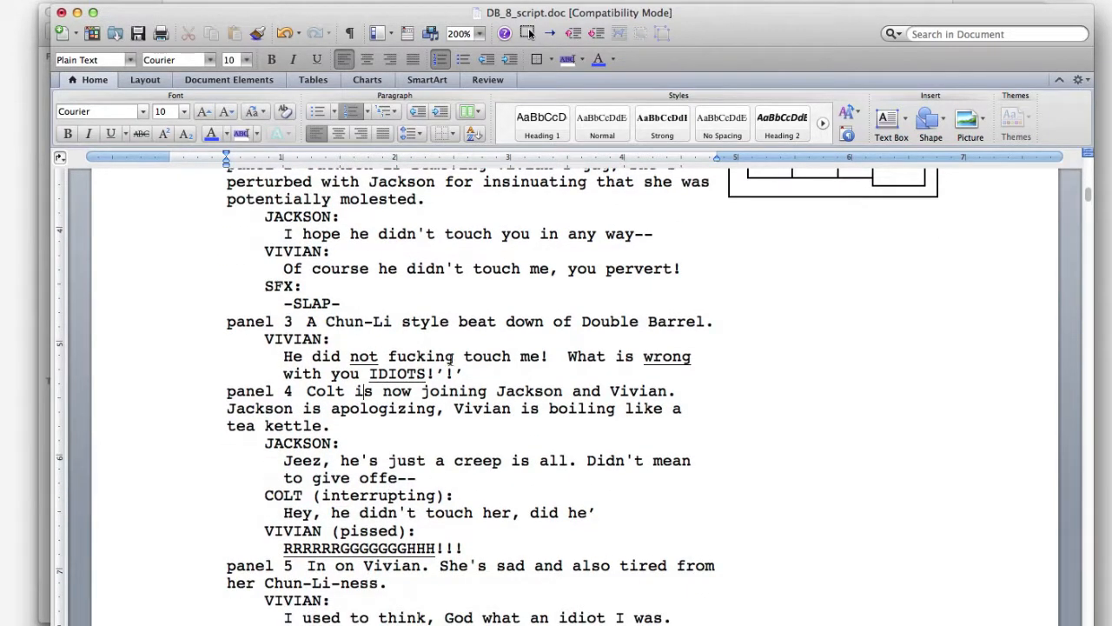
Move JACKSON's dialogue block in panel 4 down below COLT's interrupting line
left_click_drag(418, 480, 257, 449)
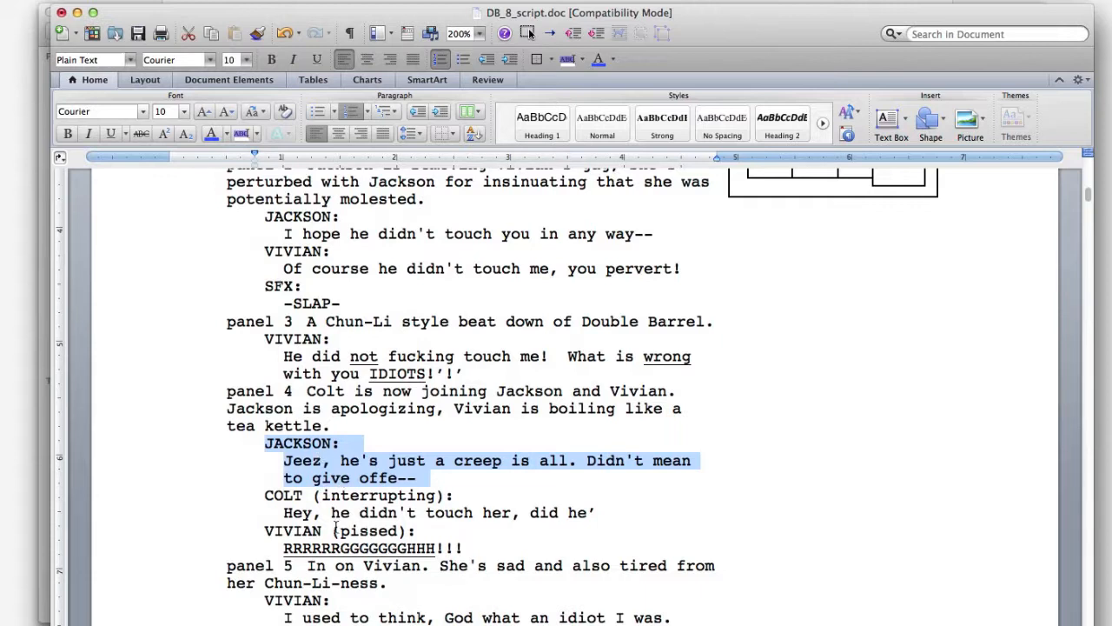
left_click(596, 33)
left_click(596, 33)
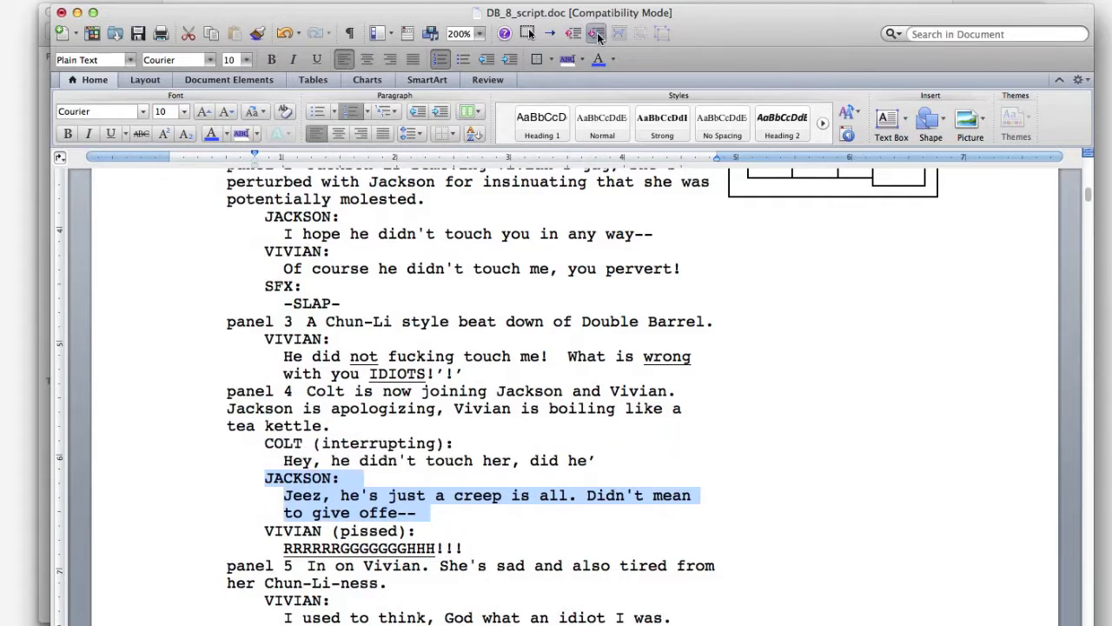
left_click(466, 515)
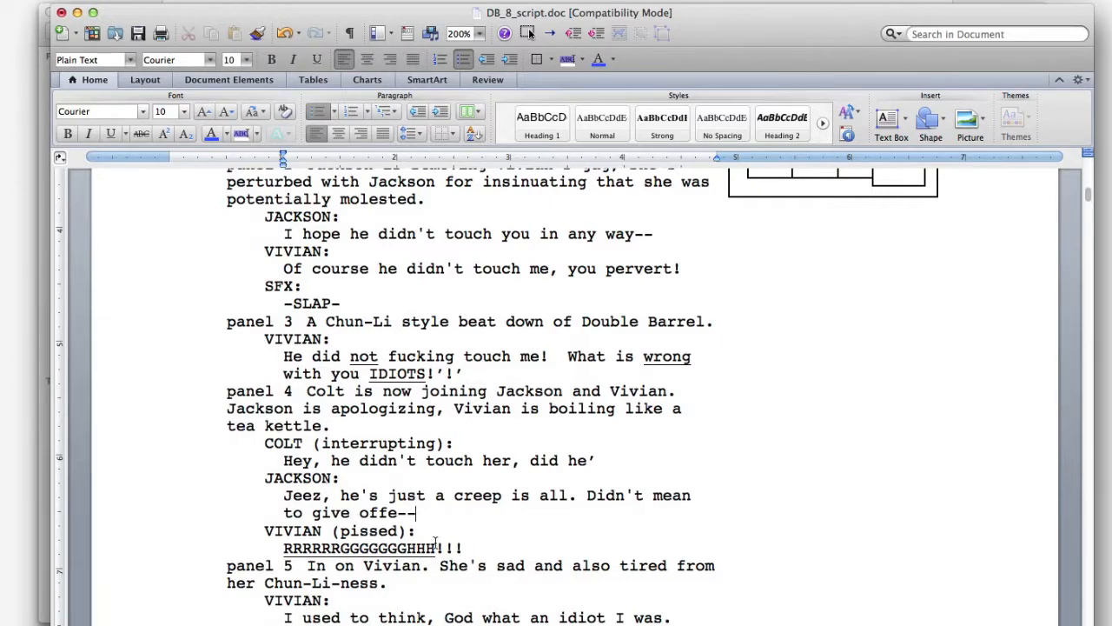
Move JACKSON's dialogue block in panel 4 back up above COLT's interrupting line
left_click_drag(236, 512, 228, 475)
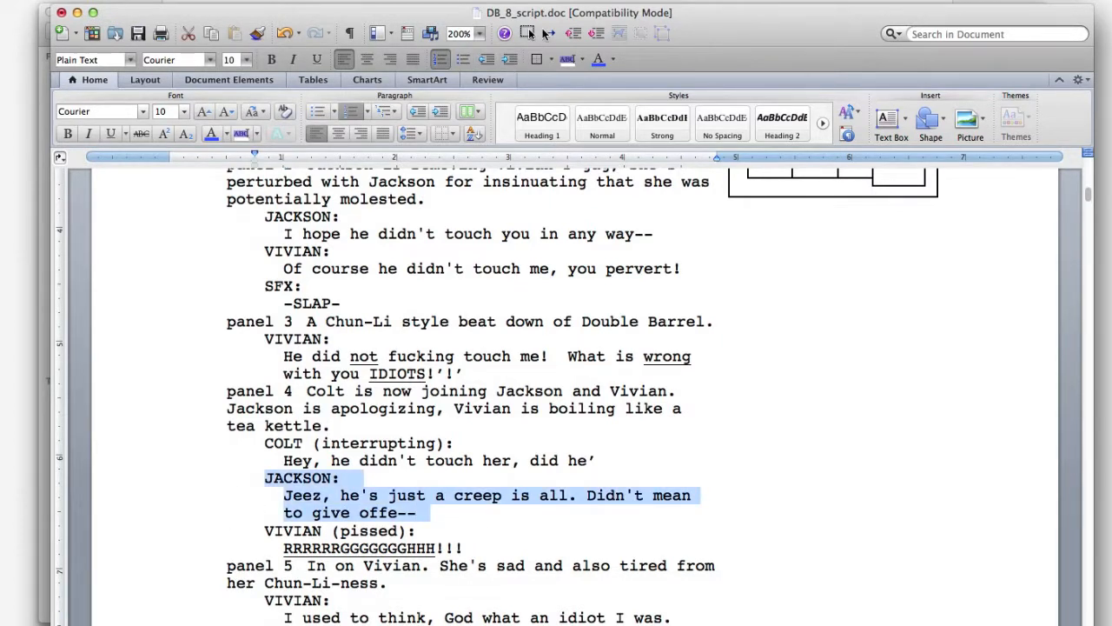
left_click(574, 33)
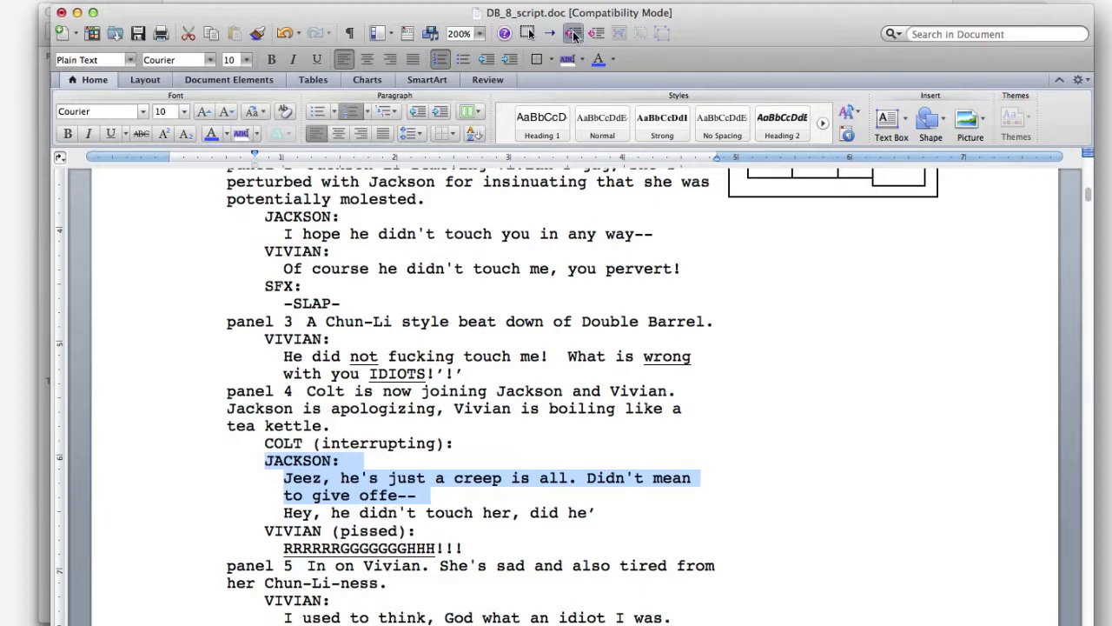
left_click(573, 33)
left_click(486, 495)
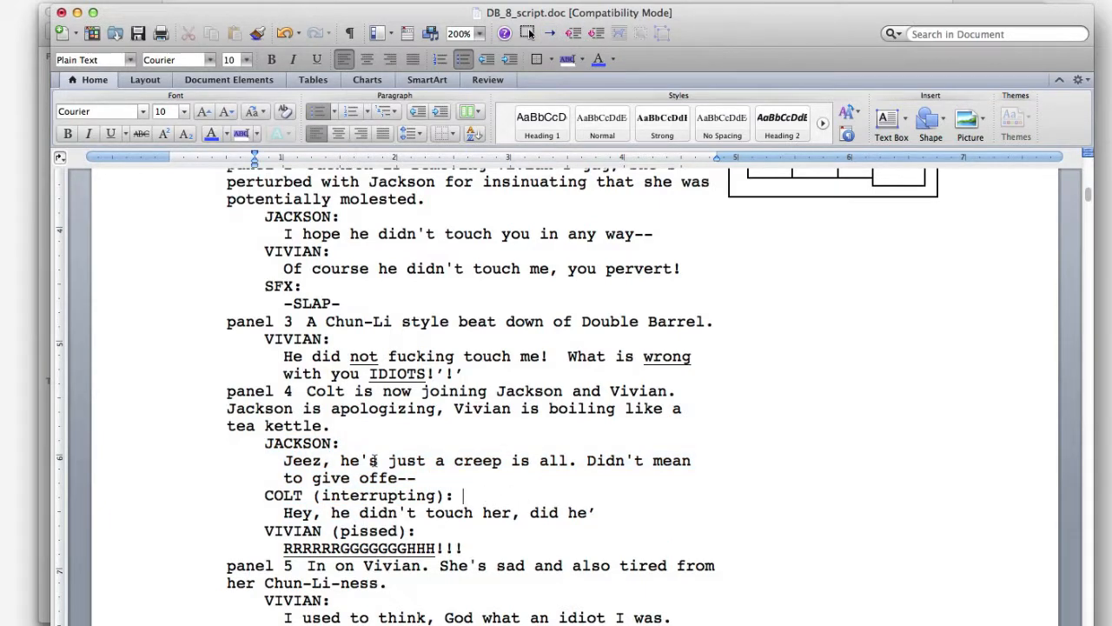
Move the whole panel 4 text, from Colt joining Jackson and Vivian through VIVIAN's pissed line, up ahead of the Chun-Li beat down panel
left_click_drag(468, 549, 303, 399)
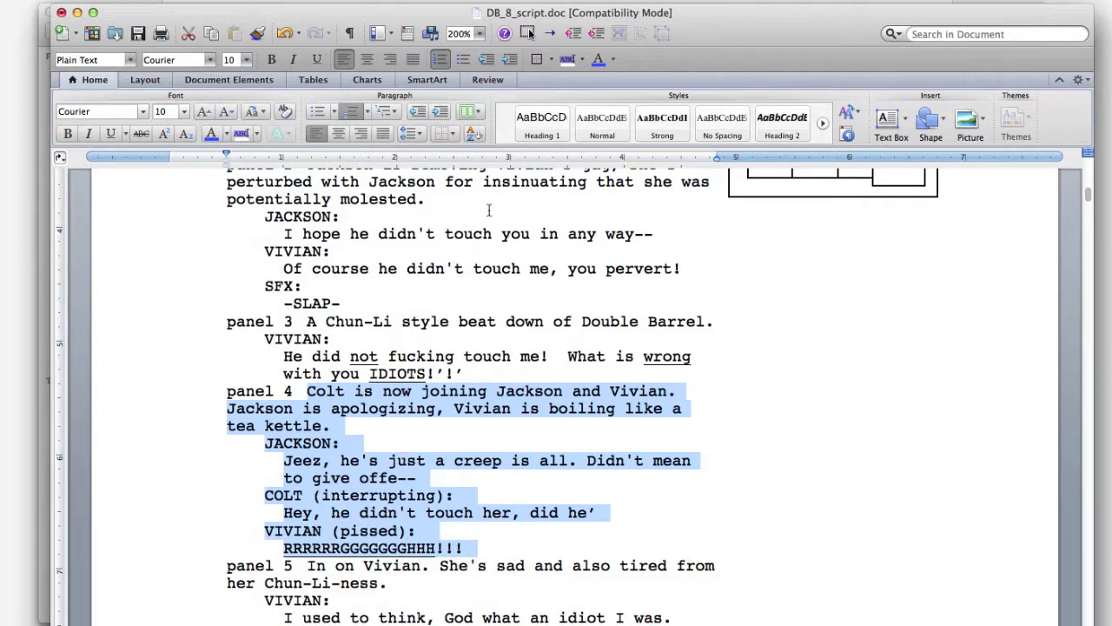
left_click(574, 35)
left_click(574, 35)
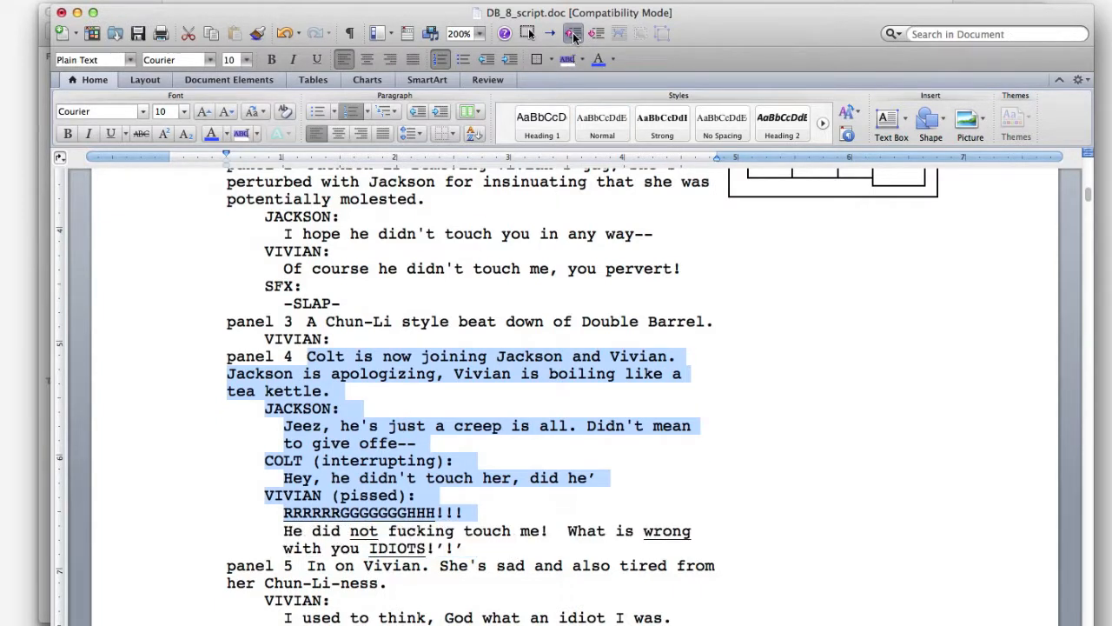
left_click(573, 34)
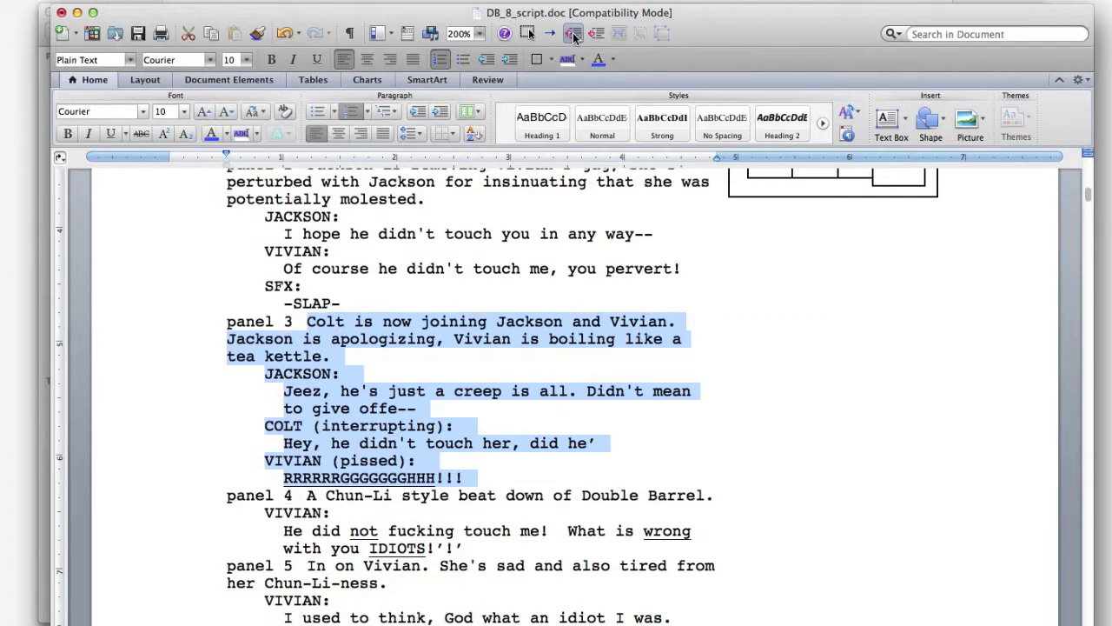
left_click(554, 469)
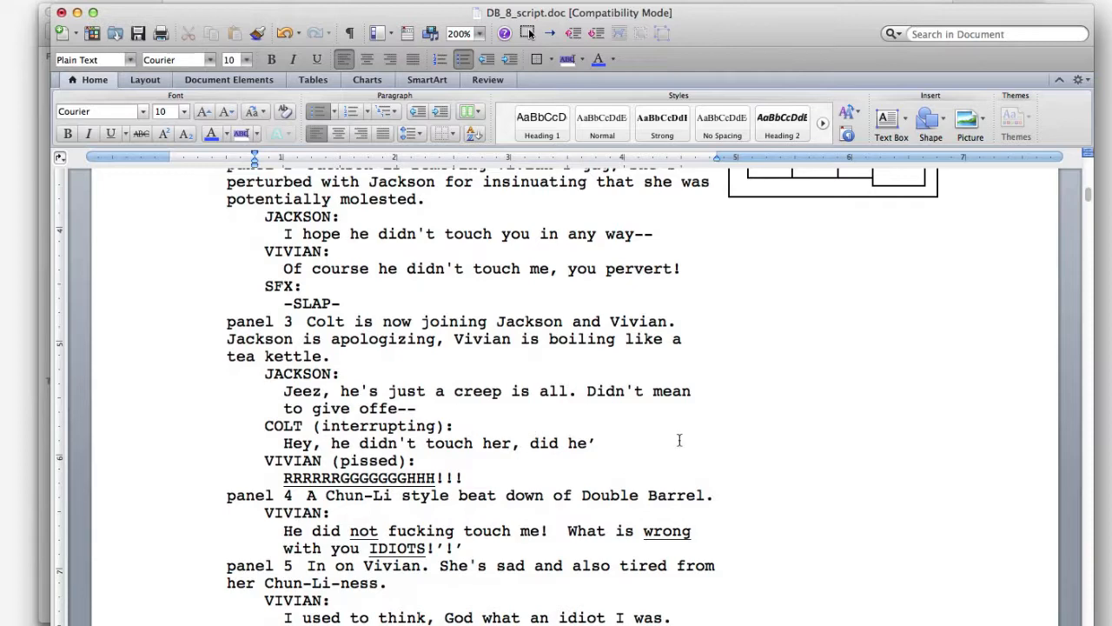
Set the script's zoom to 125% and open the outline-numbered formats in the Bullets and Numbering settings
left_click(479, 35)
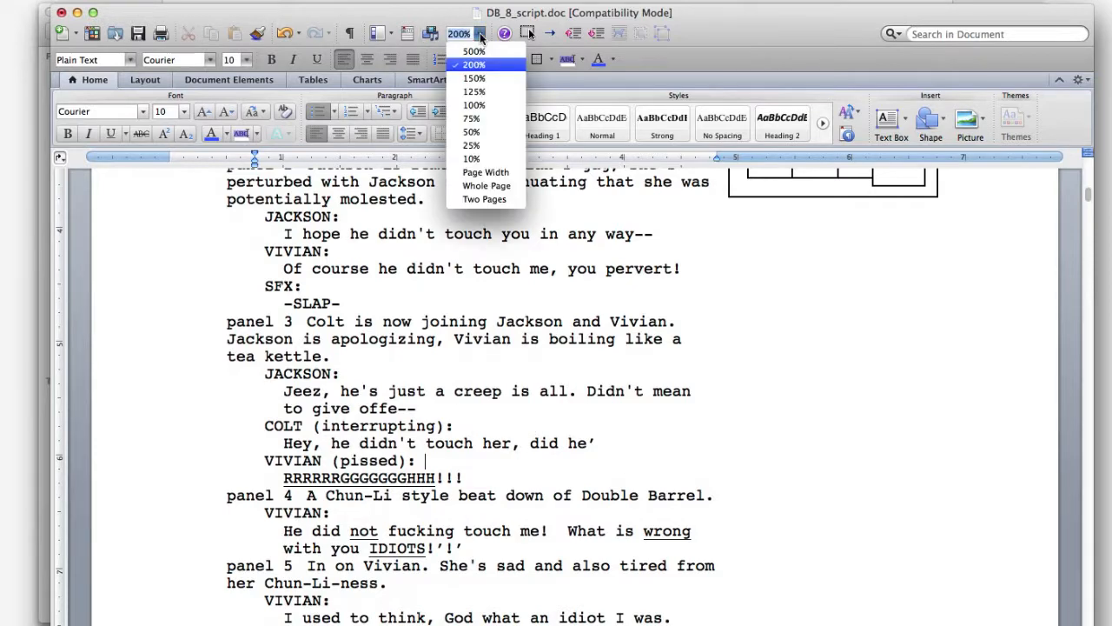
left_click(487, 92)
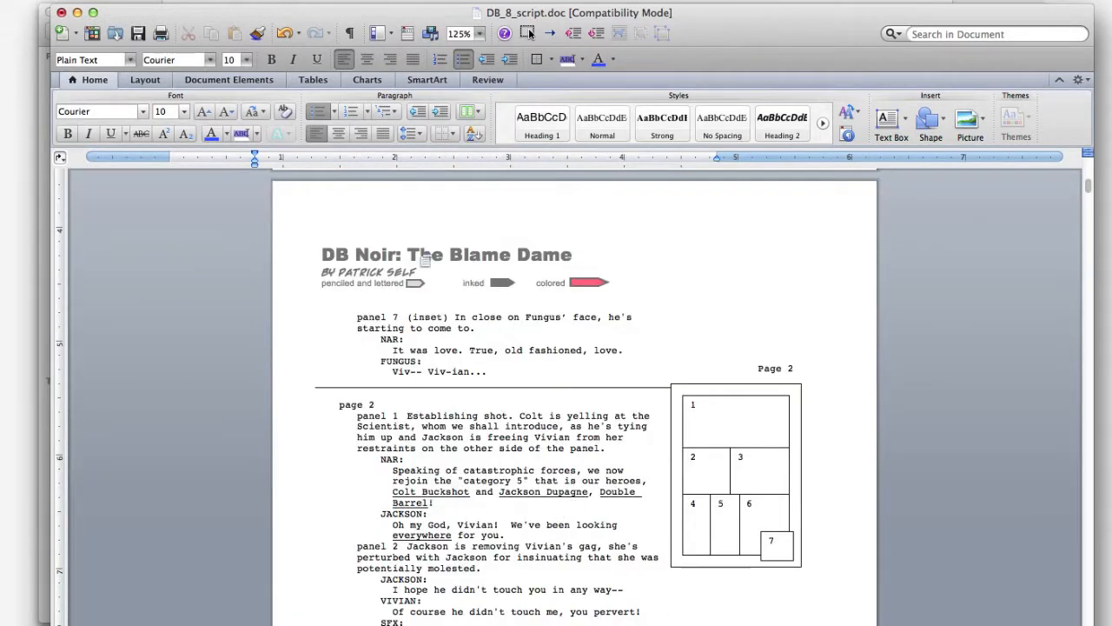
left_click(528, 32)
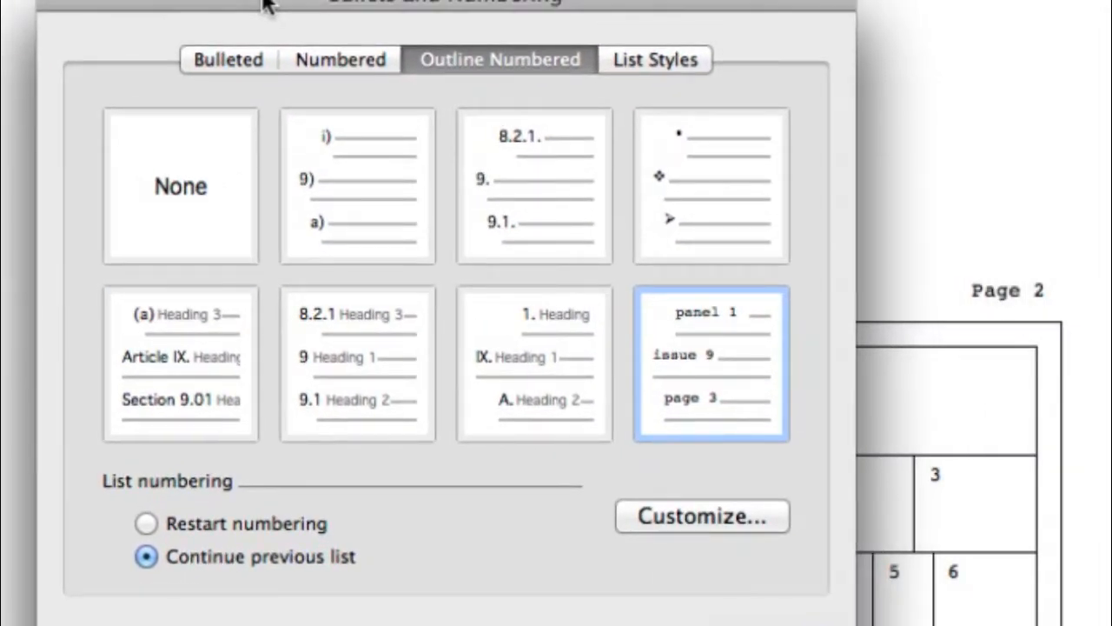
left_click_drag(265, 4, 252, 10)
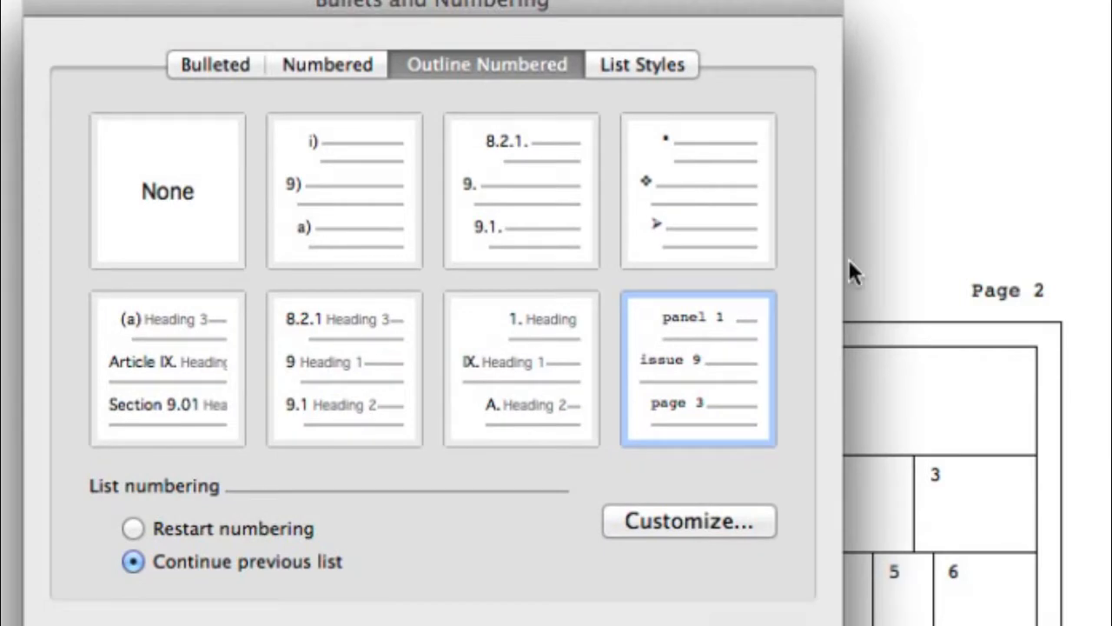
left_click_drag(174, 10, 331, 295)
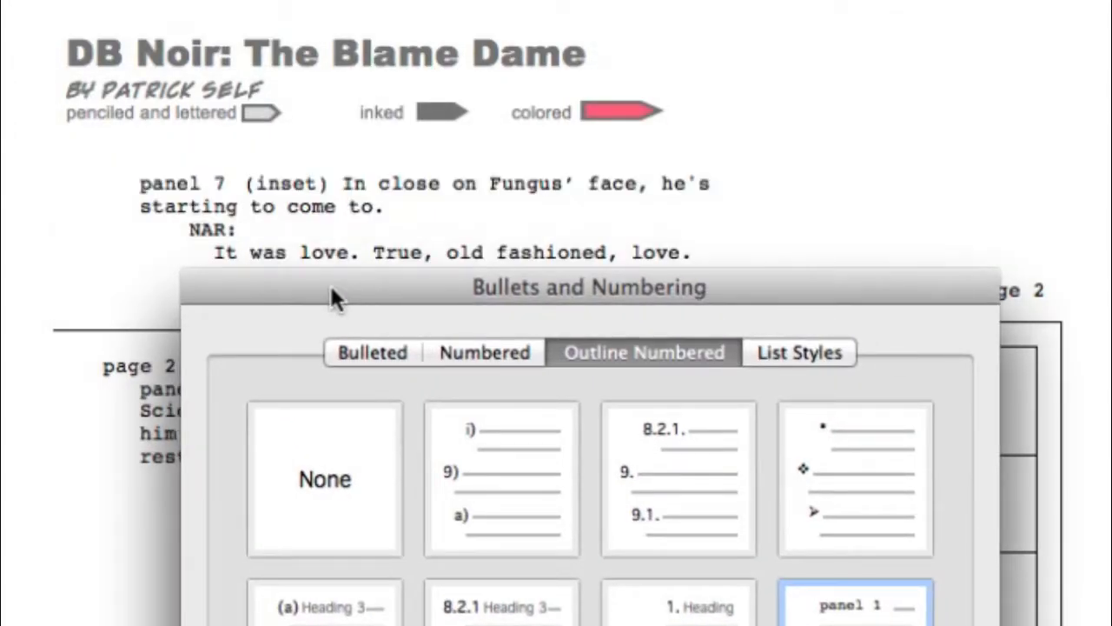
left_click_drag(331, 296, 211, 0)
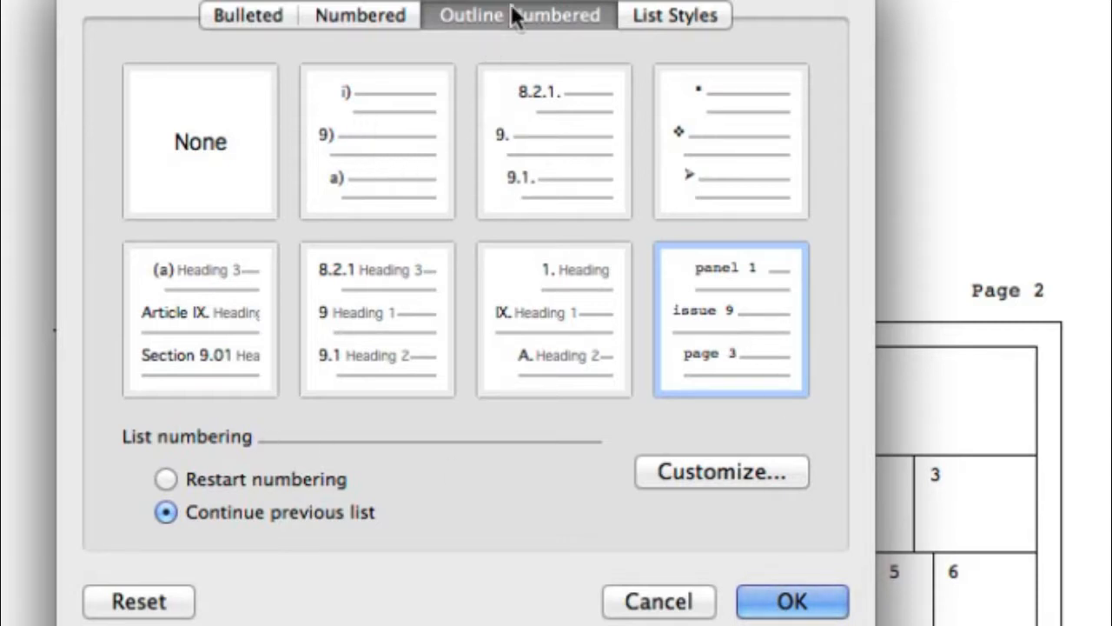
Examine the number formats of levels 1 to 6 in the standard i) / 9) / a) outline list without changing them
left_click(389, 167)
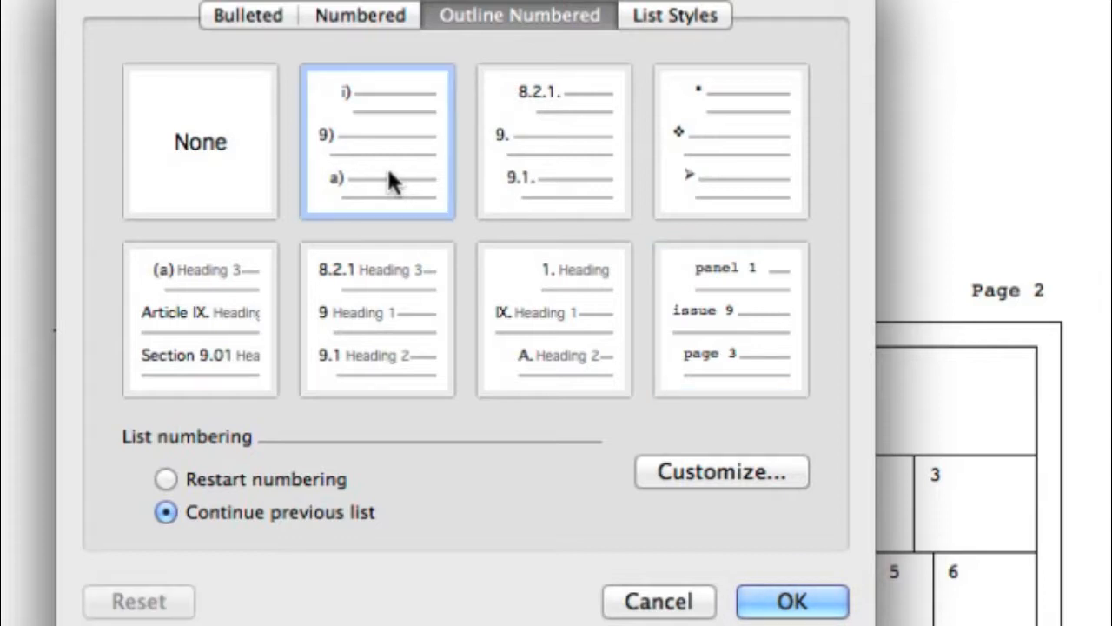
left_click(731, 475)
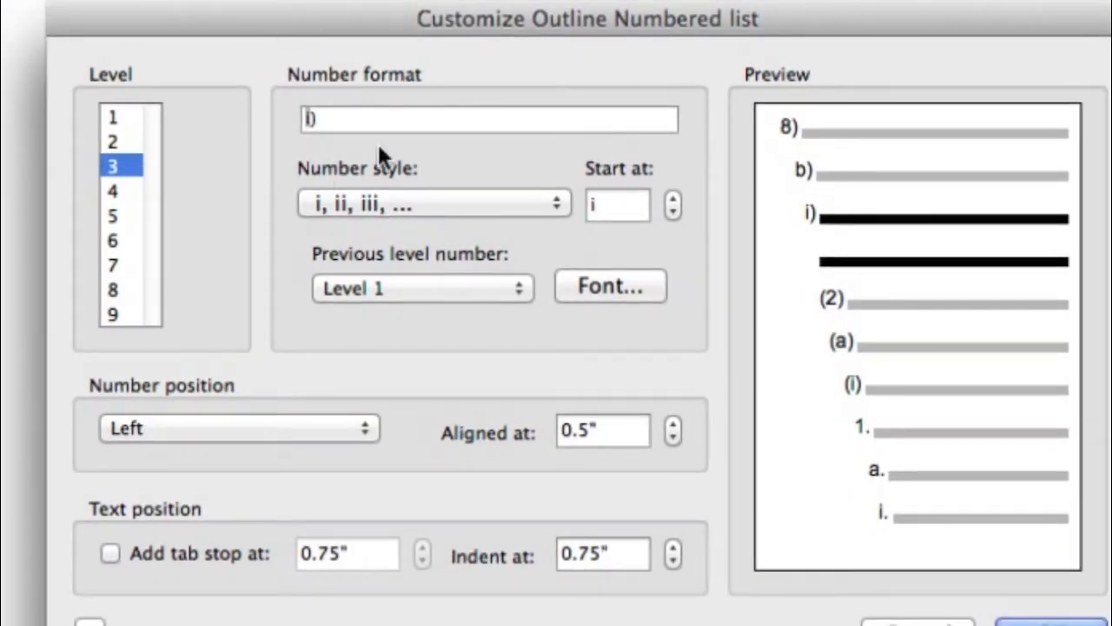
left_click(111, 119)
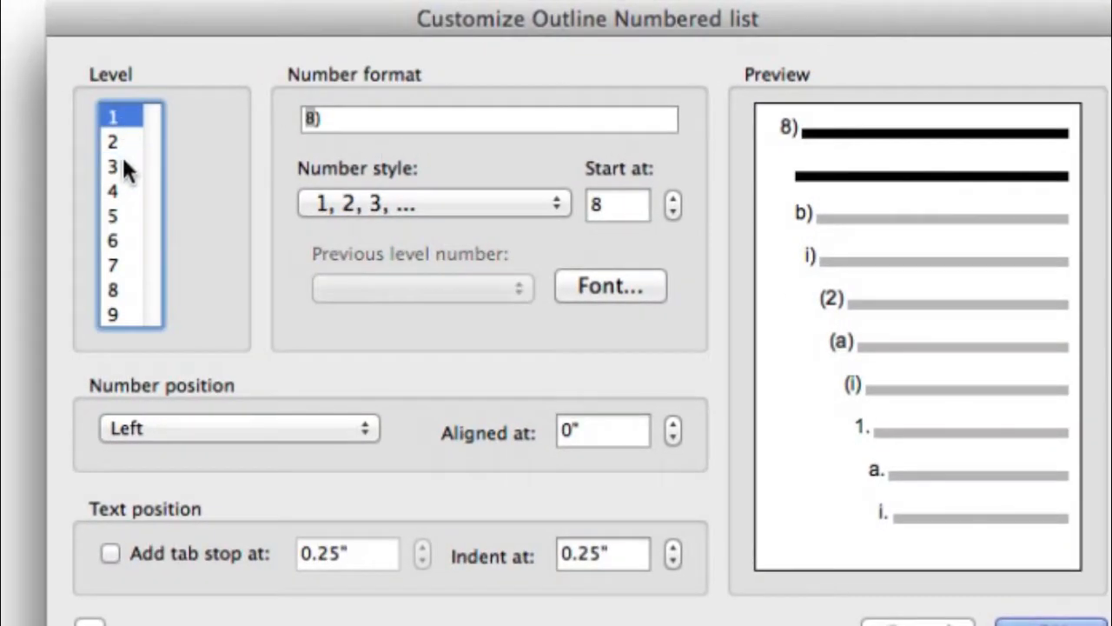
left_click(117, 141)
left_click(116, 166)
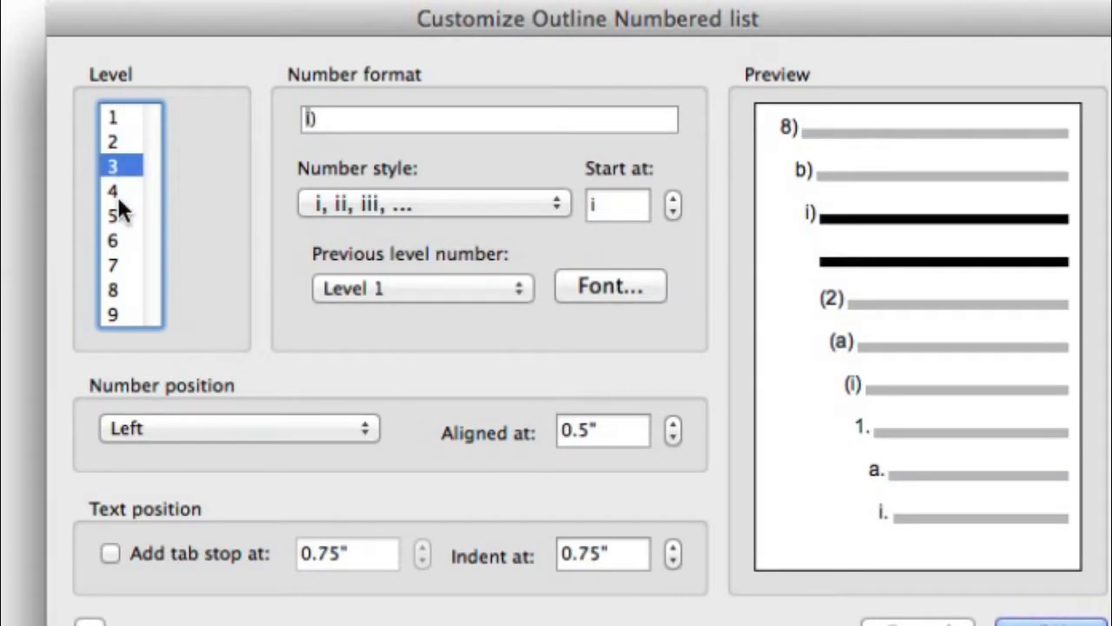
left_click(116, 193)
left_click(117, 215)
left_click(116, 240)
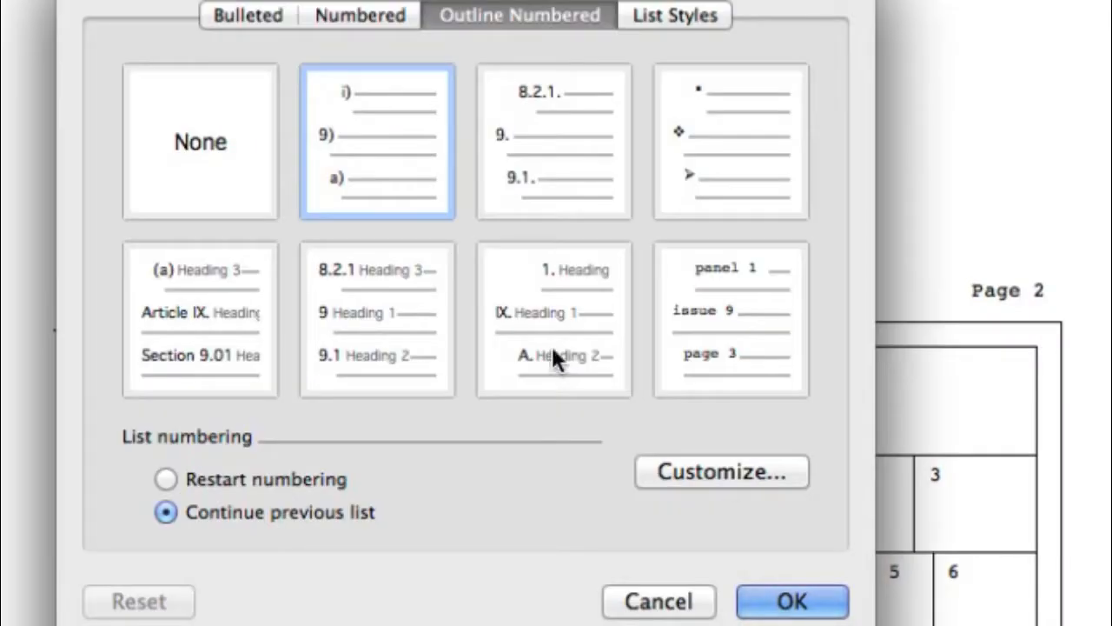
Open the issue/page/panel outline list for customization and compare the number formats of levels 1 and 2
left_click(776, 335)
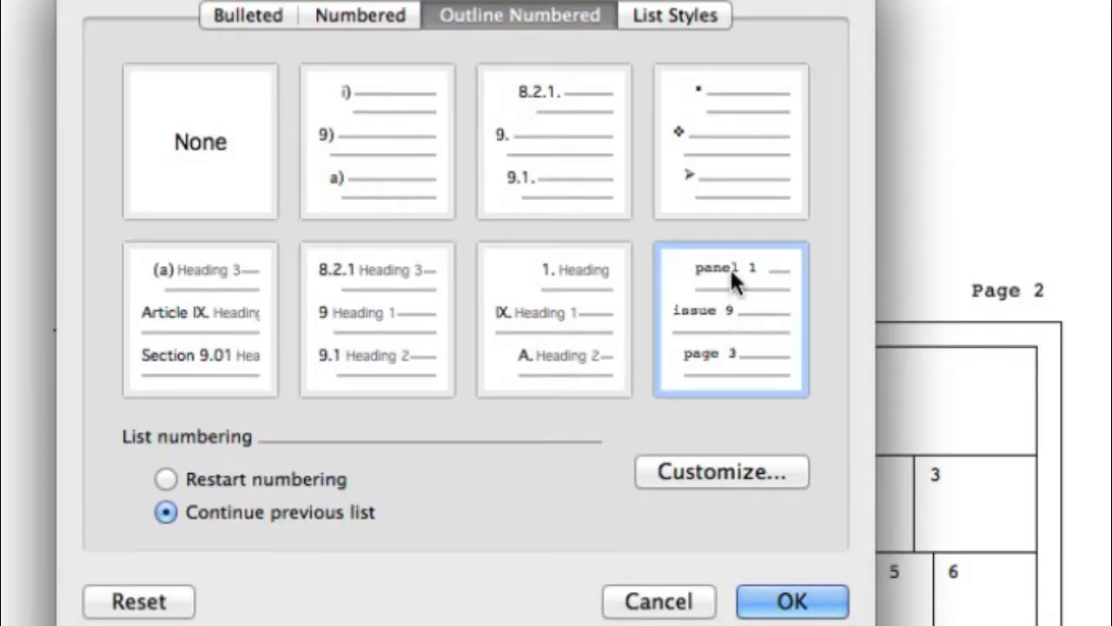
left_click(714, 474)
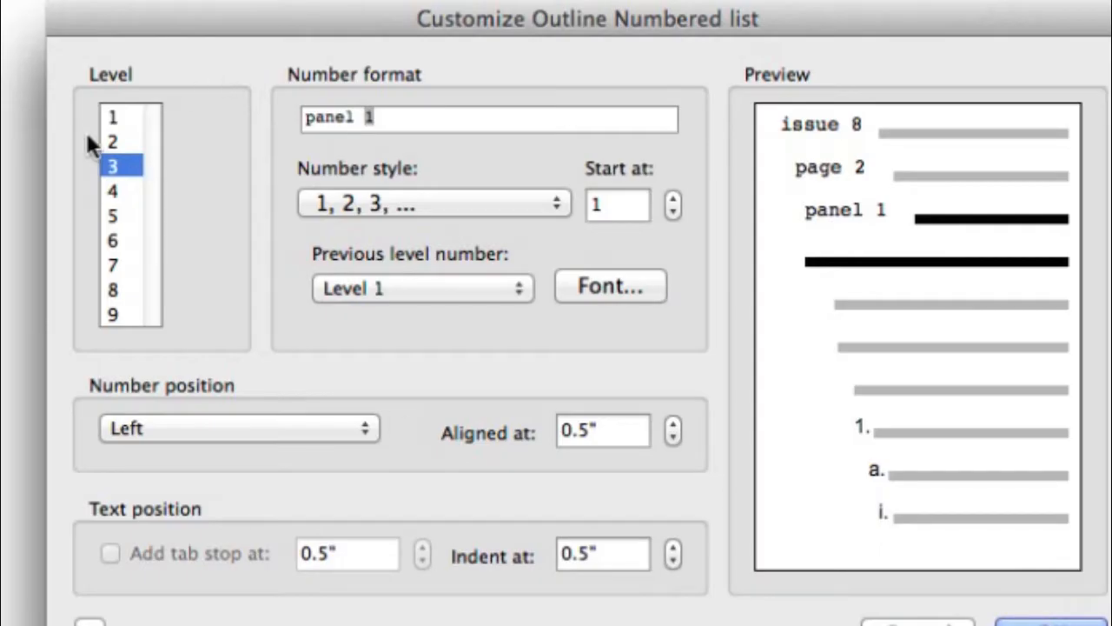
left_click(114, 115)
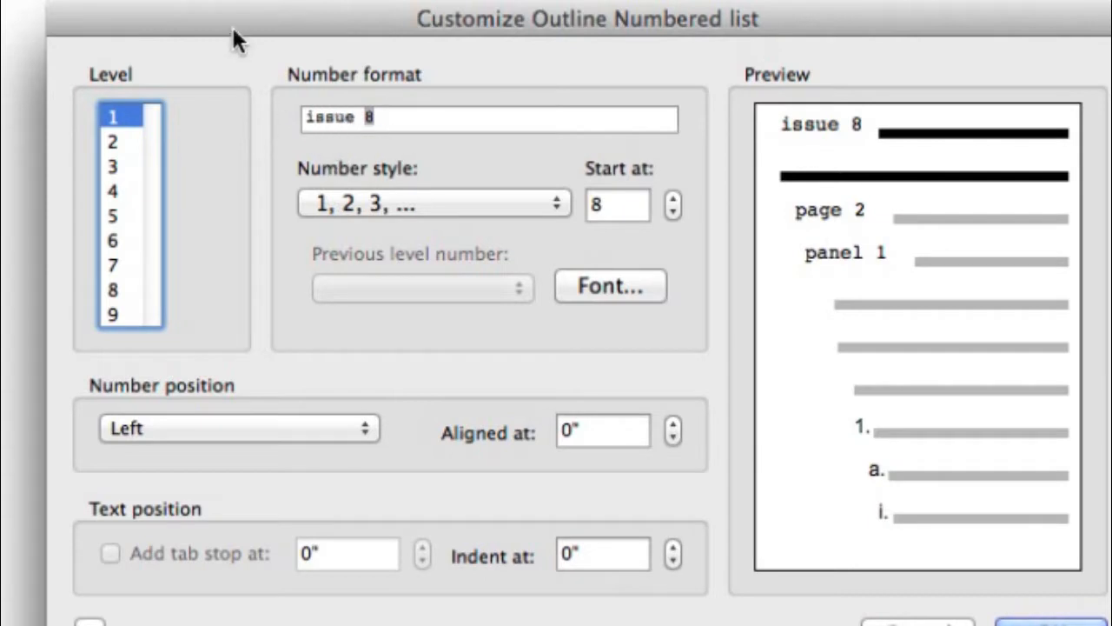
left_click_drag(231, 25, 277, 80)
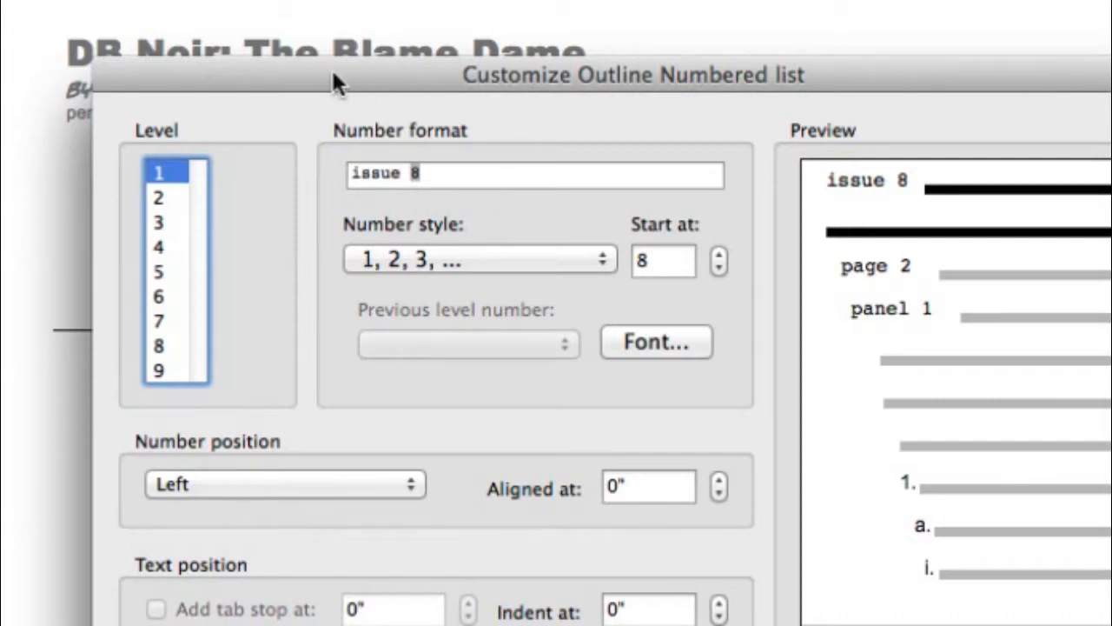
left_click_drag(331, 74, 306, 33)
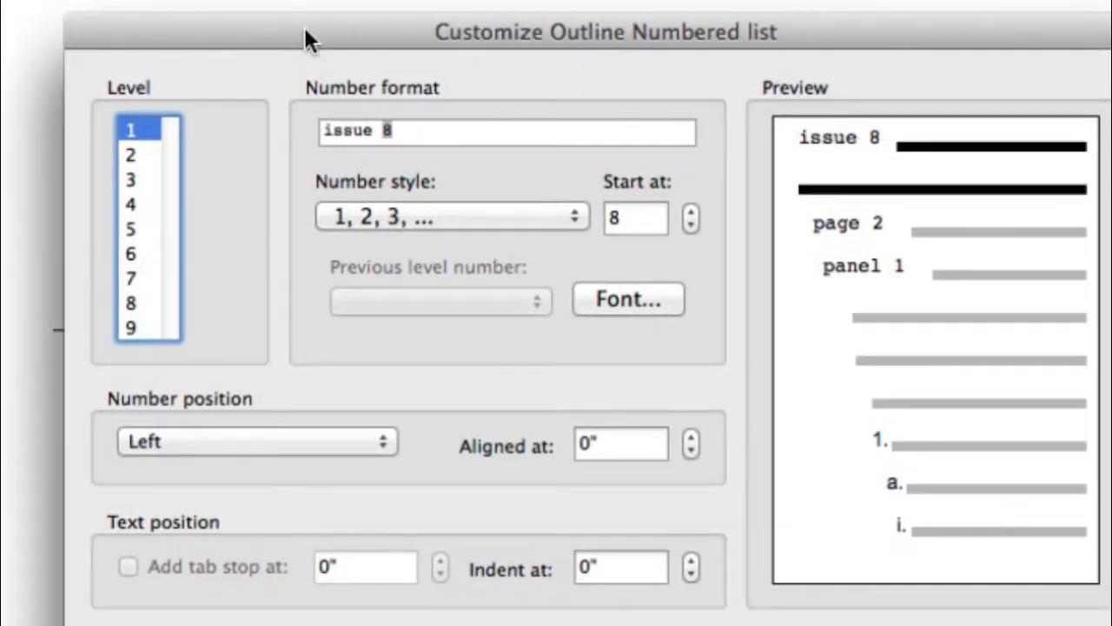
left_click(134, 160)
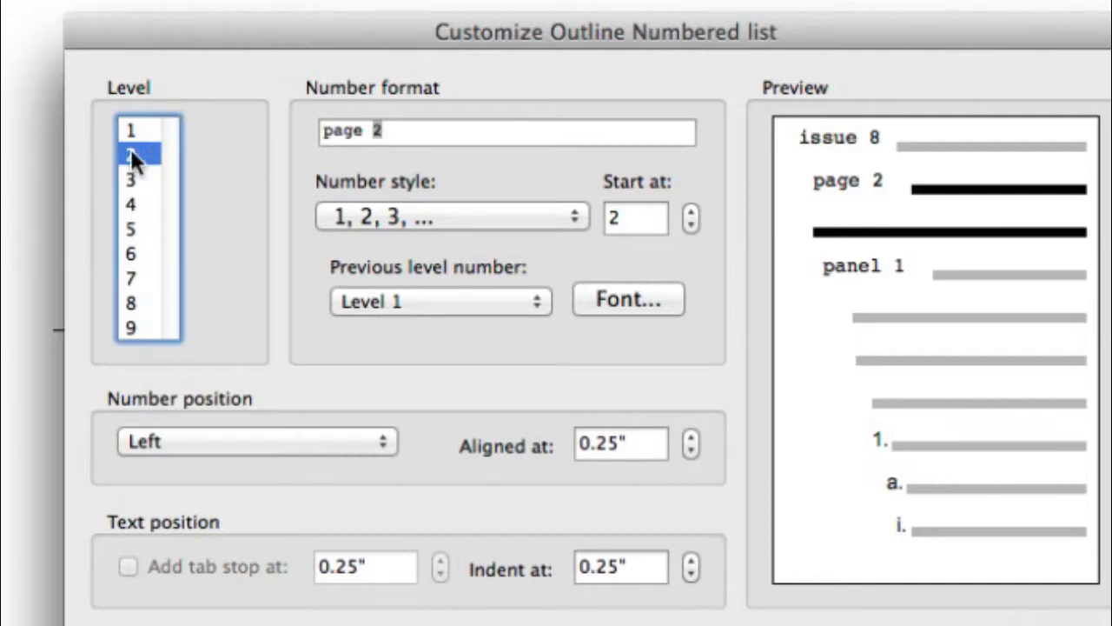
left_click(132, 130)
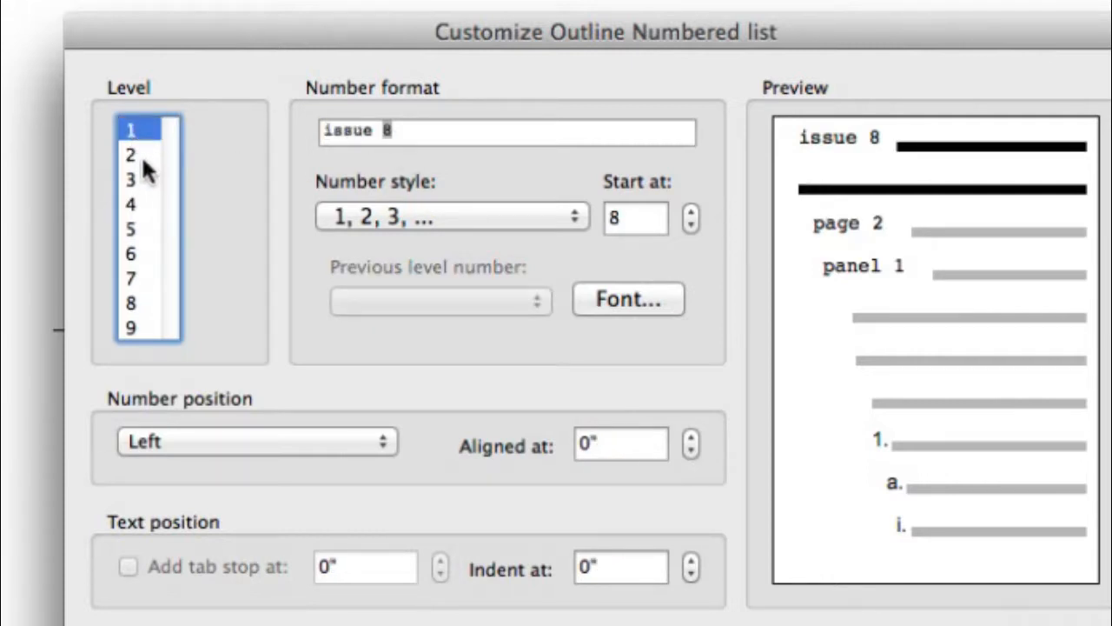
Set the numbering of the level 2 page entries to start at 1
left_click(144, 170)
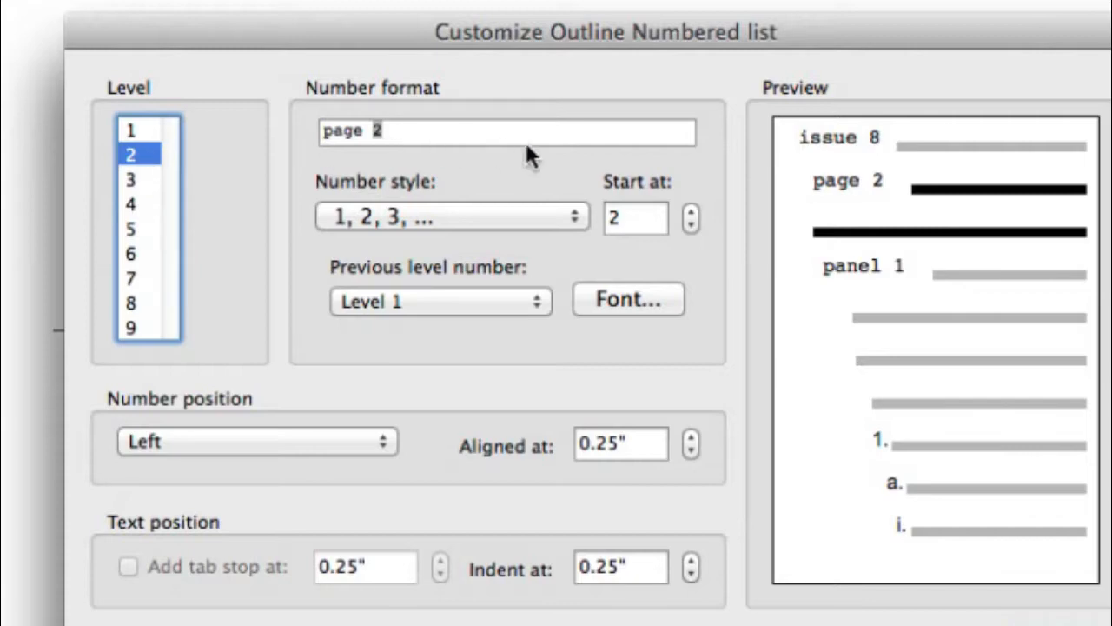
left_click_drag(308, 39, 258, 25)
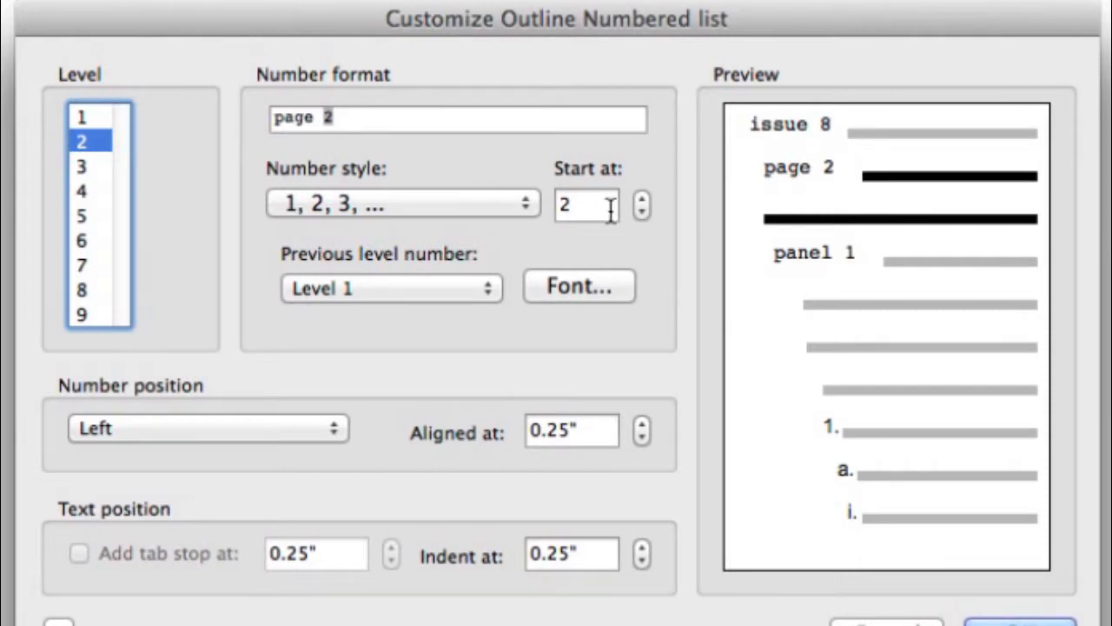
left_click(640, 210)
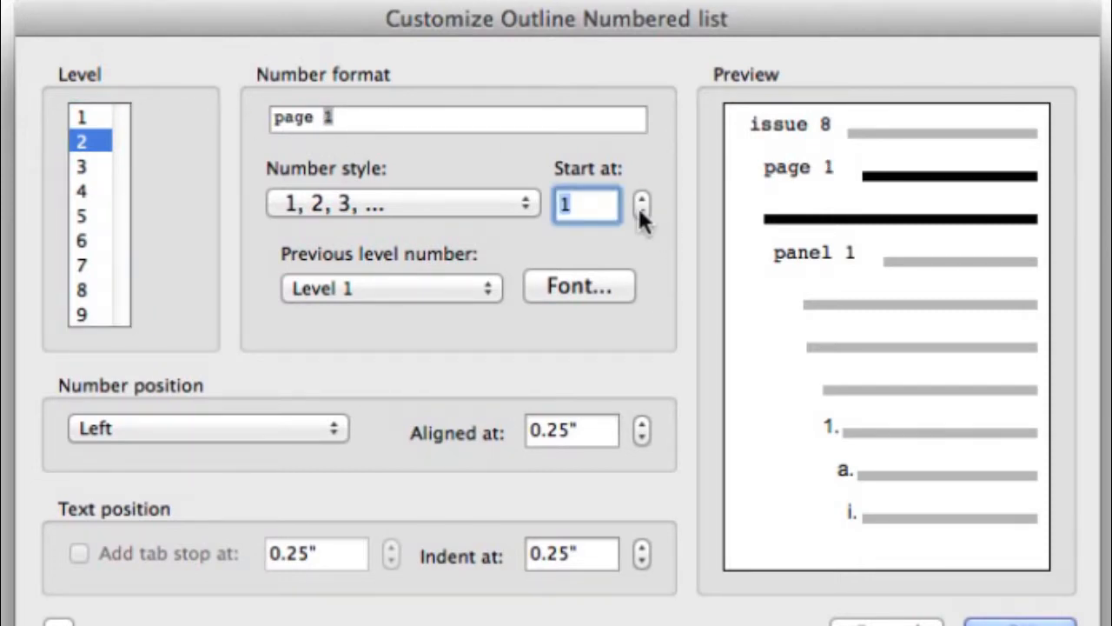
left_click(642, 202)
left_click(640, 212)
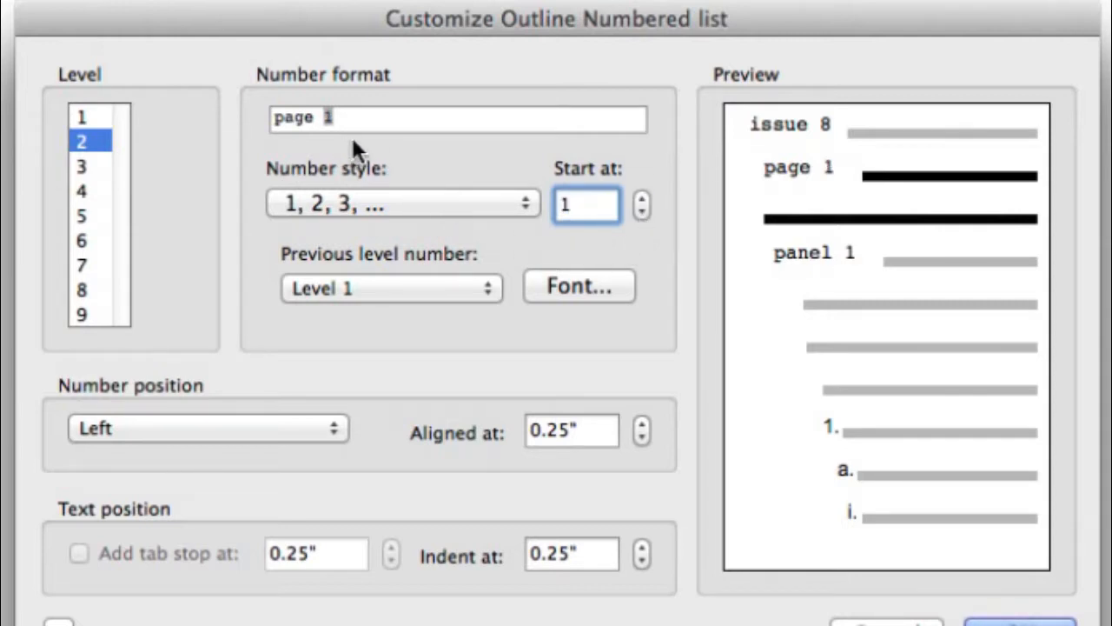
left_click(641, 201)
left_click(640, 212)
Examine the number format, number style and indent settings of levels 3, 4 and 5, comparing them with the issue and page levels
left_click(83, 166)
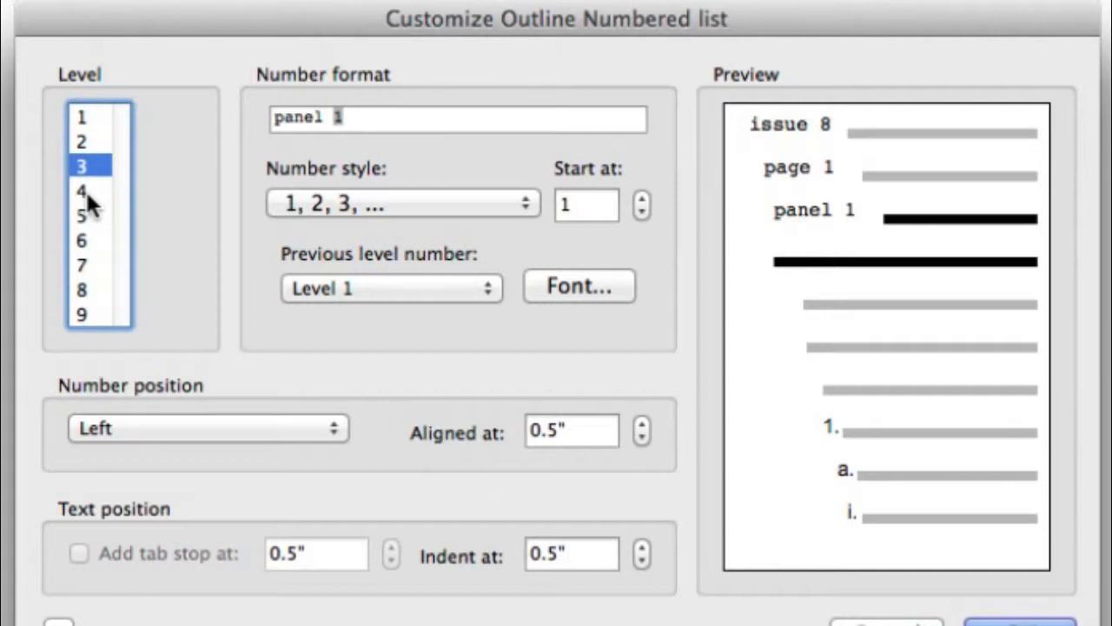
left_click(81, 142)
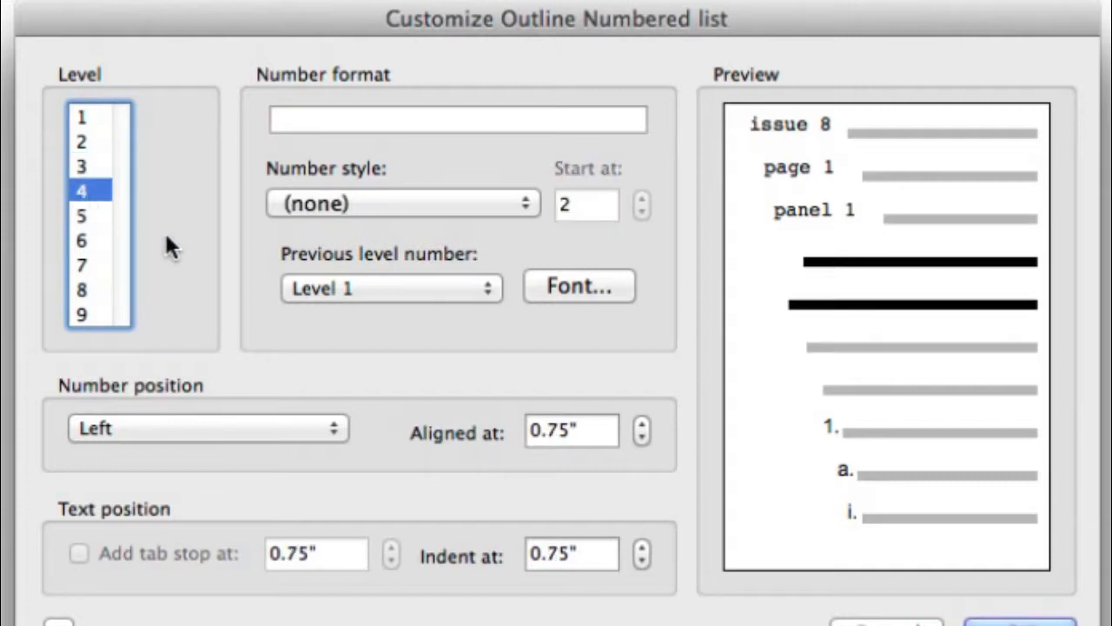
left_click(90, 214)
left_click(87, 198)
left_click(92, 216)
left_click(102, 191)
left_click(98, 214)
left_click(96, 191)
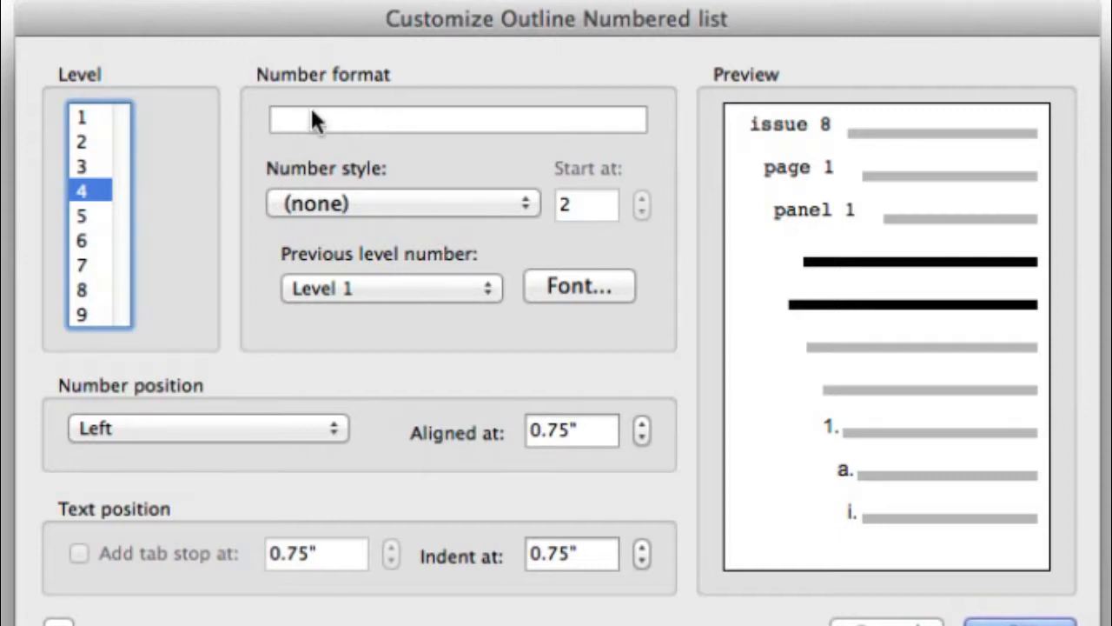
left_click(92, 217)
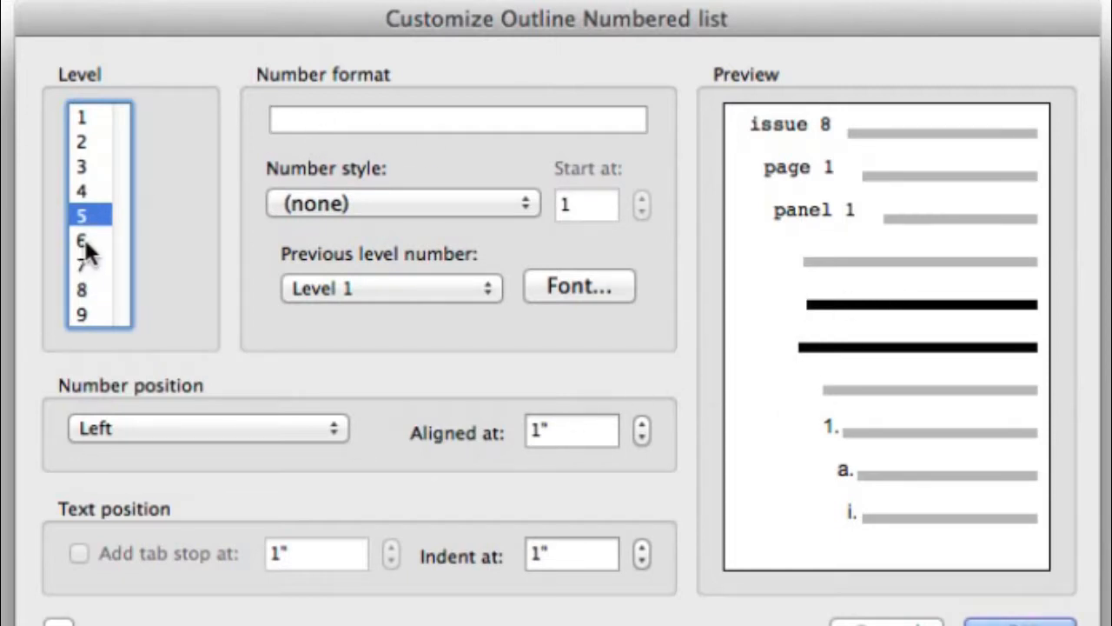
left_click(87, 120)
left_click(89, 140)
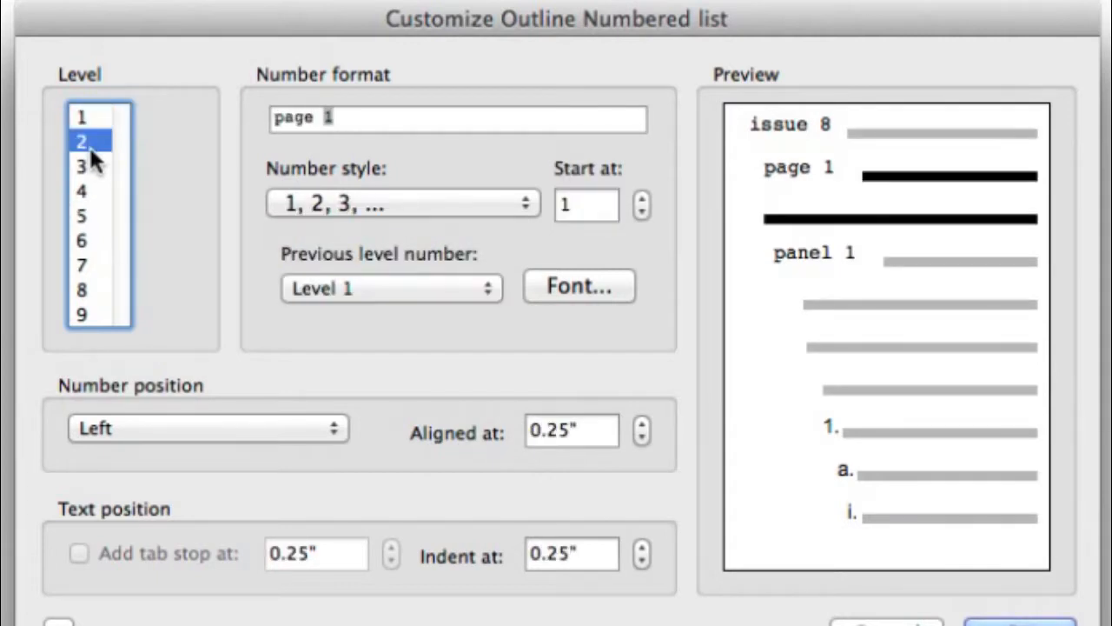
left_click(89, 165)
left_click(89, 189)
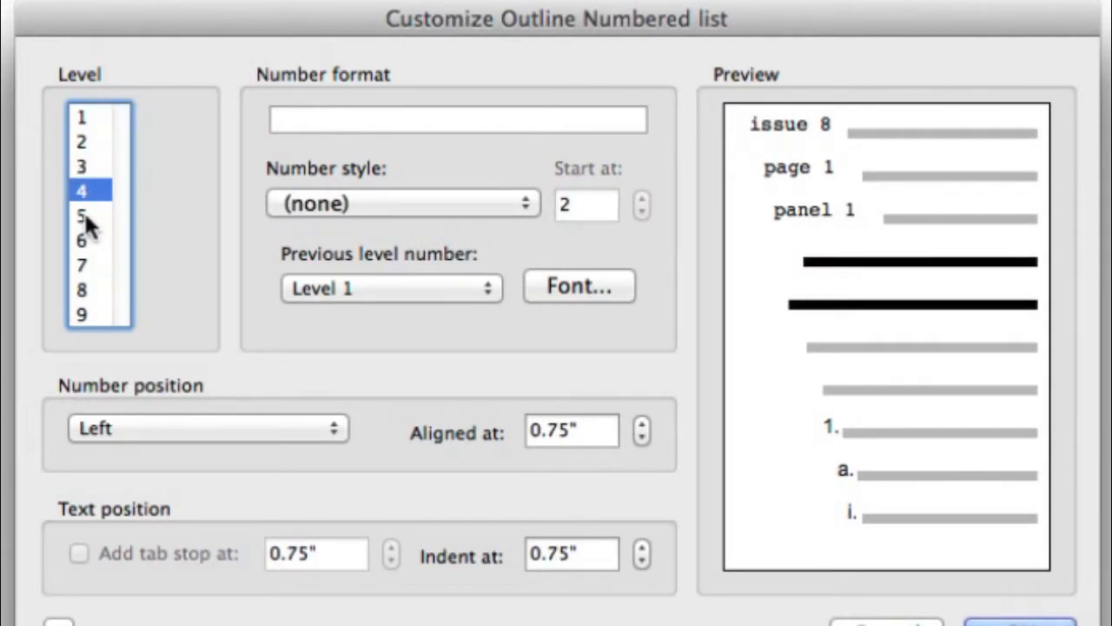
Examine the level 5 settings of the issue/page/panel outline list
left_click(85, 216)
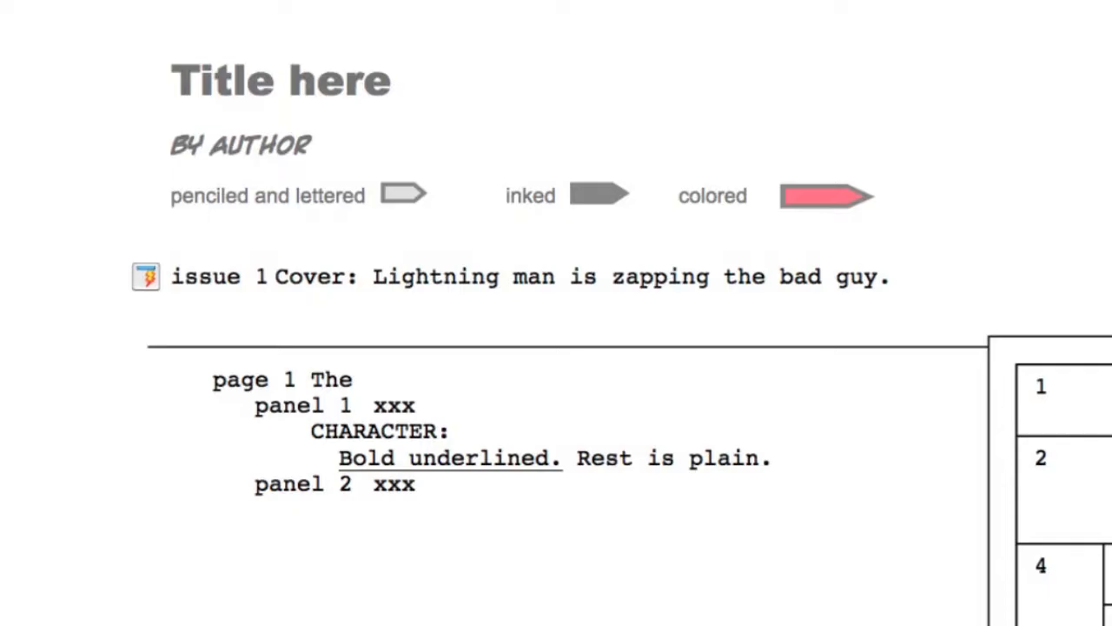
Extend the page 1 description in the script to read "The city's engulfed in flames"
type("city's ")
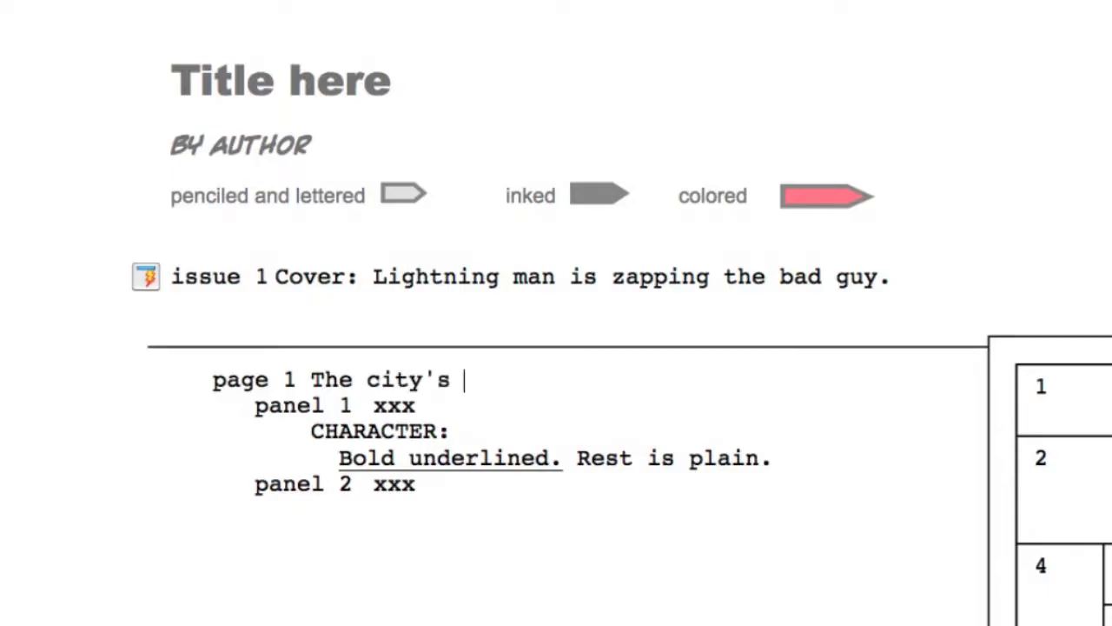
type("engulf")
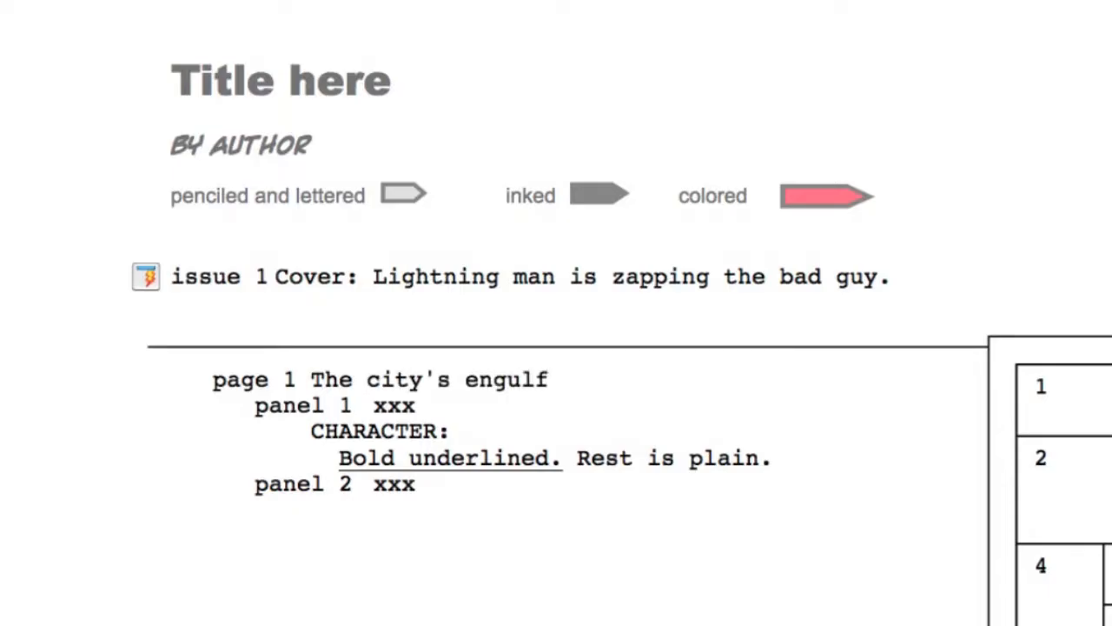
type("ed in flames")
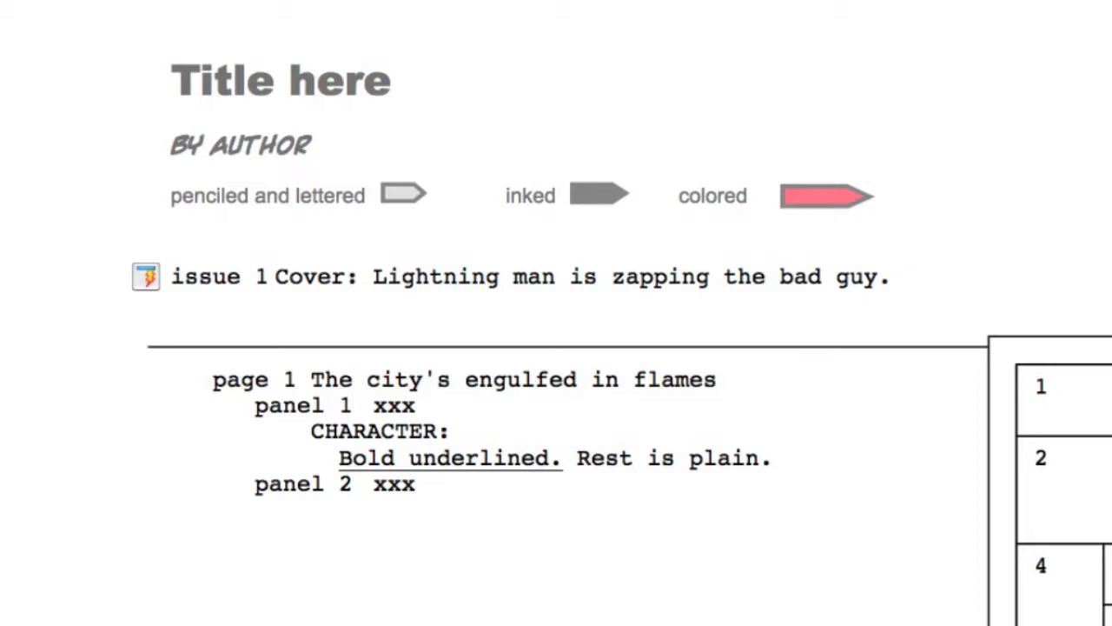
type(" s")
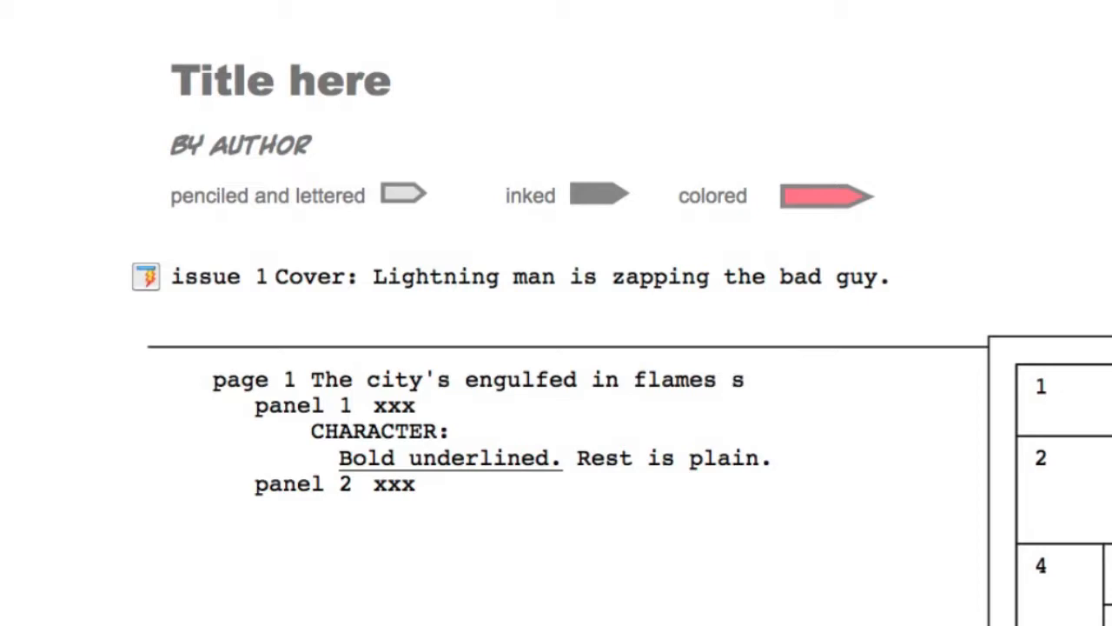
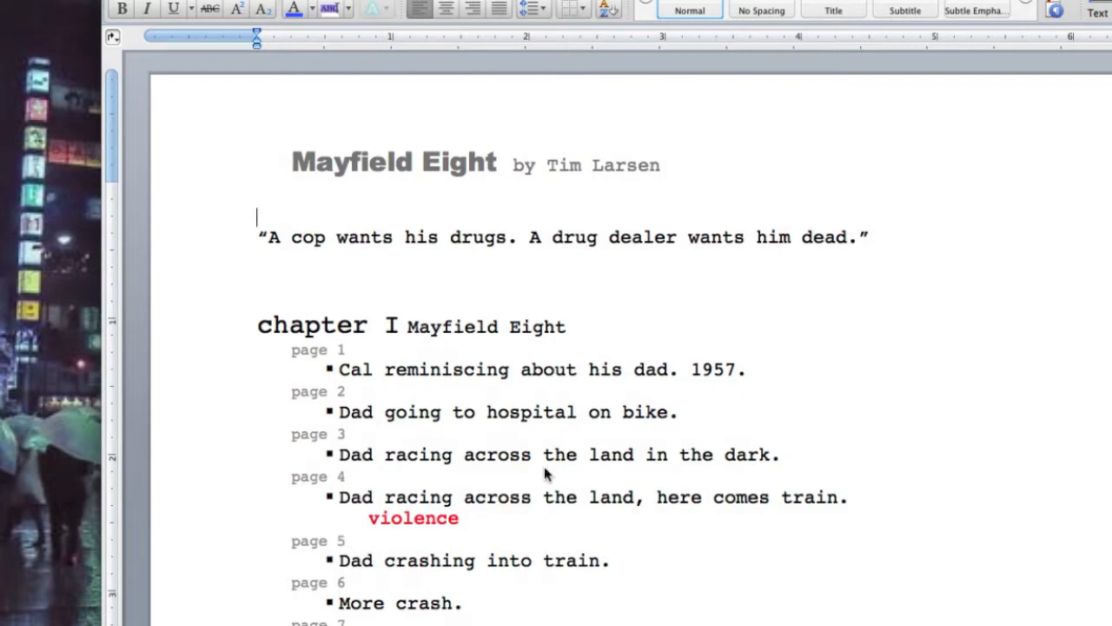
right_click(492, 331)
left_click(502, 371)
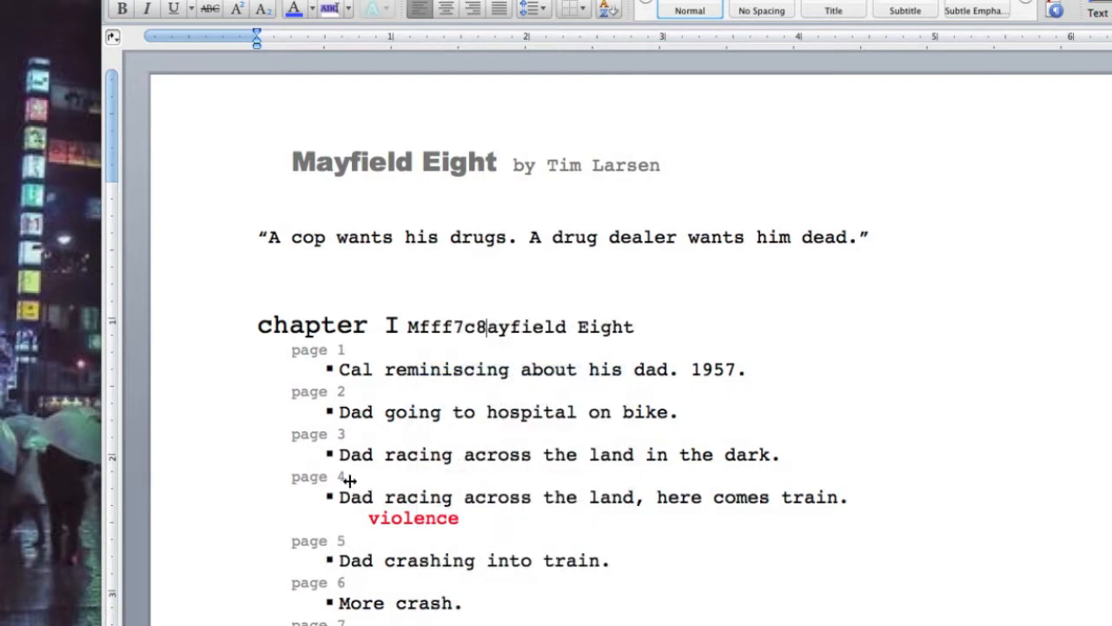
key("super+z")
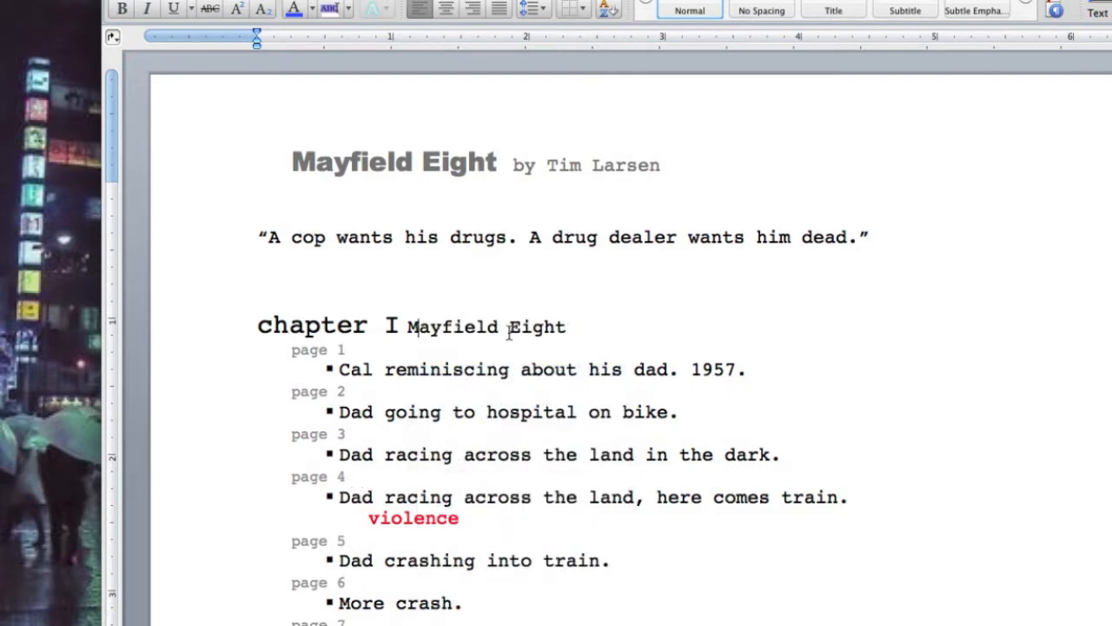
Open the chapter/page outline-numbered list for customization and examine the number format, style and indents of levels 1, 2 and 3
right_click(510, 334)
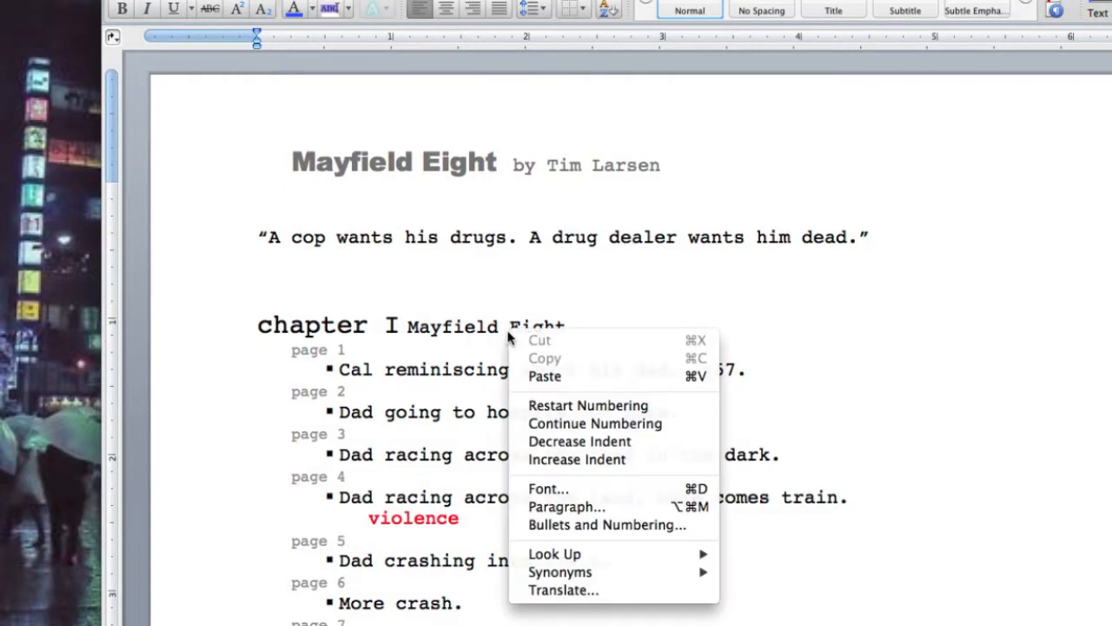
left_click(611, 525)
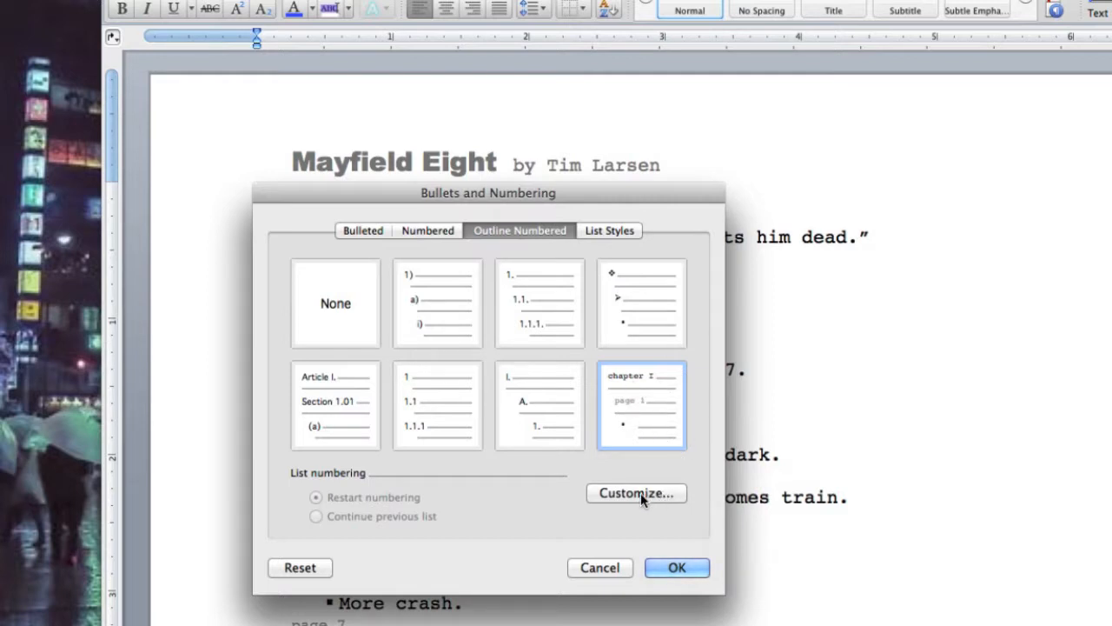
key("Return")
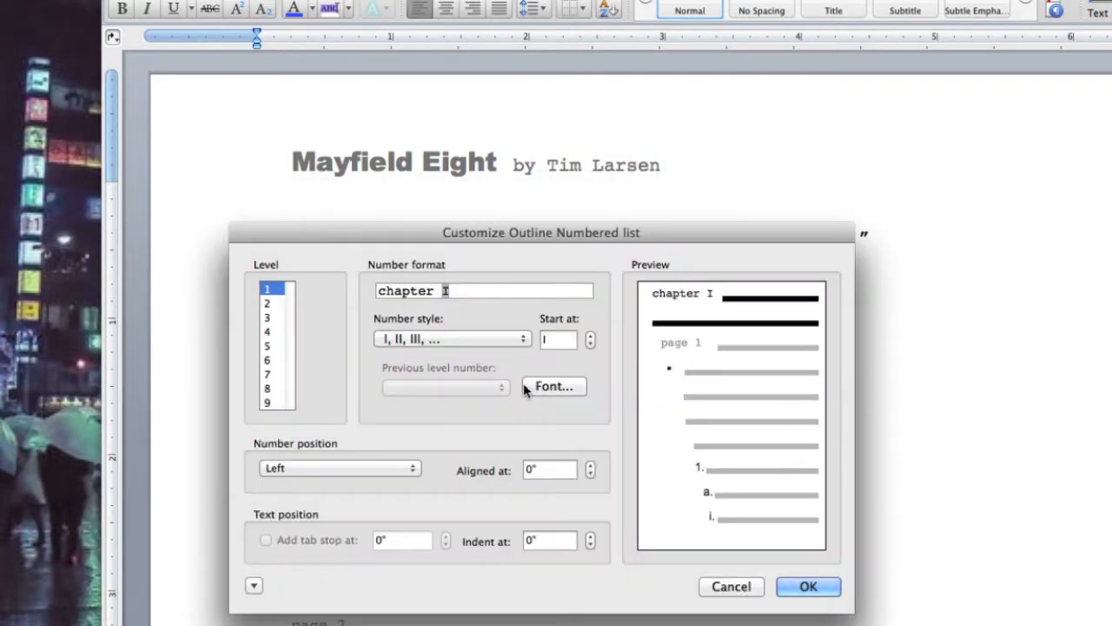
left_click_drag(426, 228, 739, 130)
left_click_drag(669, 150, 587, 144)
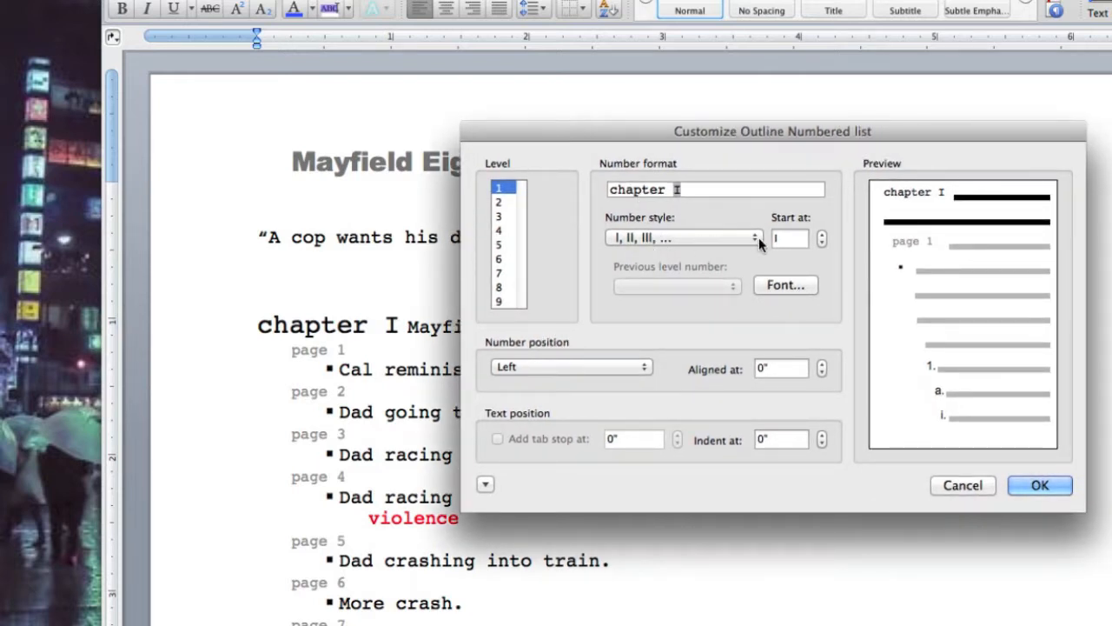
left_click(500, 202)
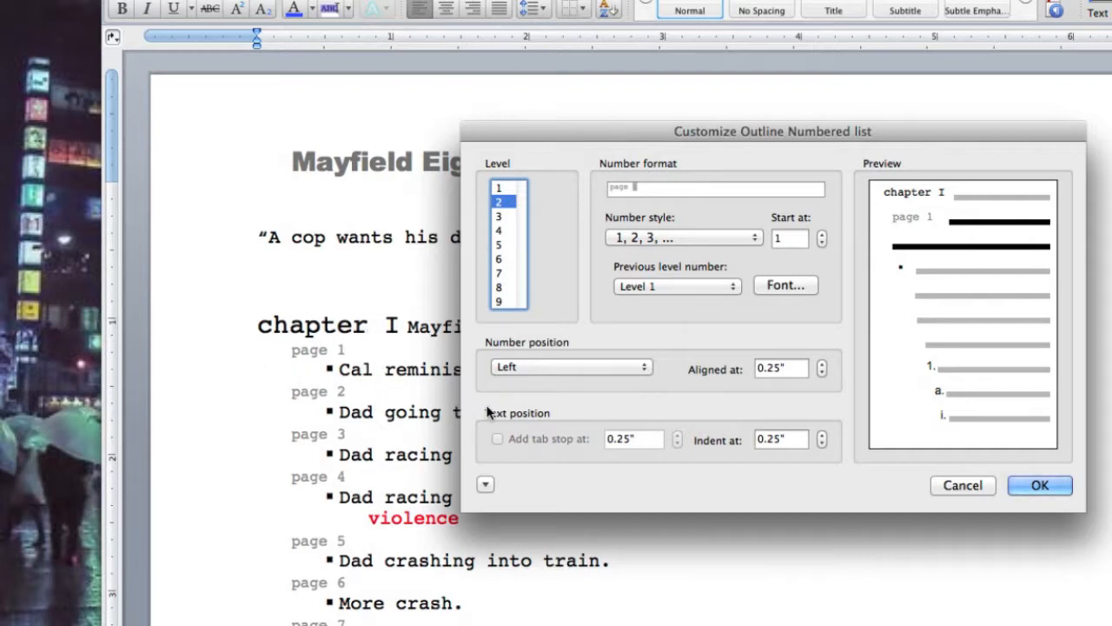
left_click(500, 217)
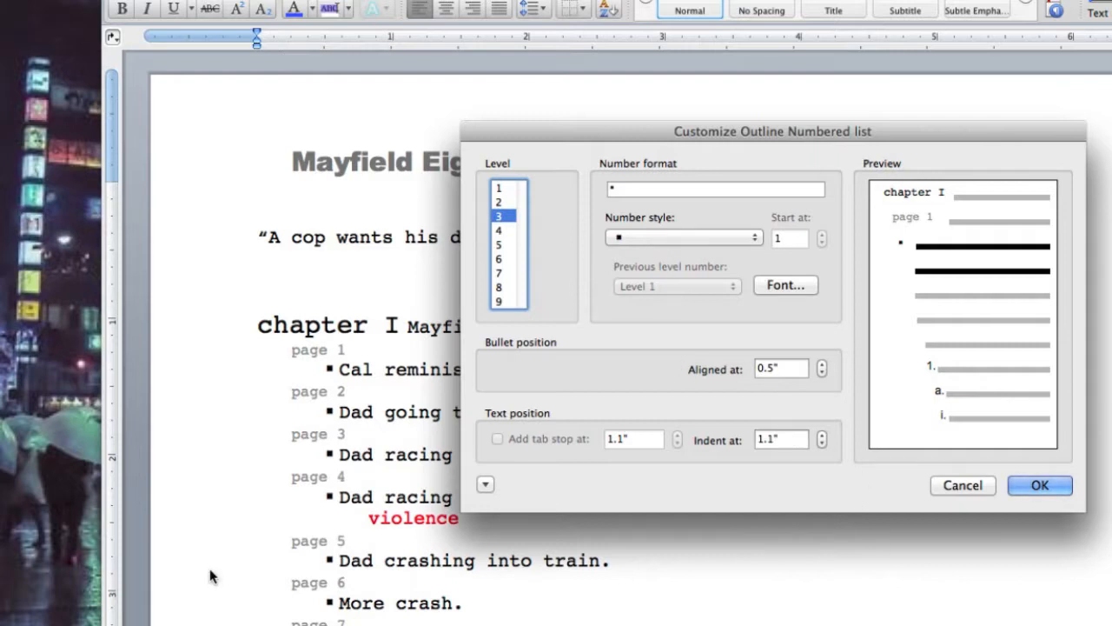
Compare the settings of levels 3, 4 and 5 with the chapter I outline, and leave the list customization without changes
left_click_drag(537, 146, 741, 123)
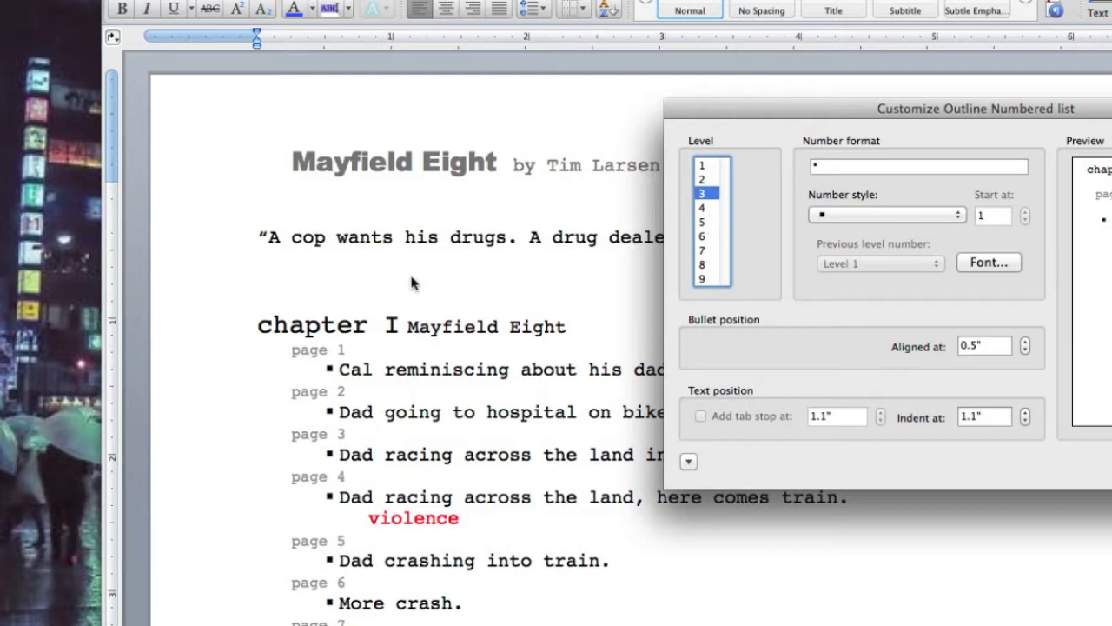
left_click_drag(765, 108, 711, 104)
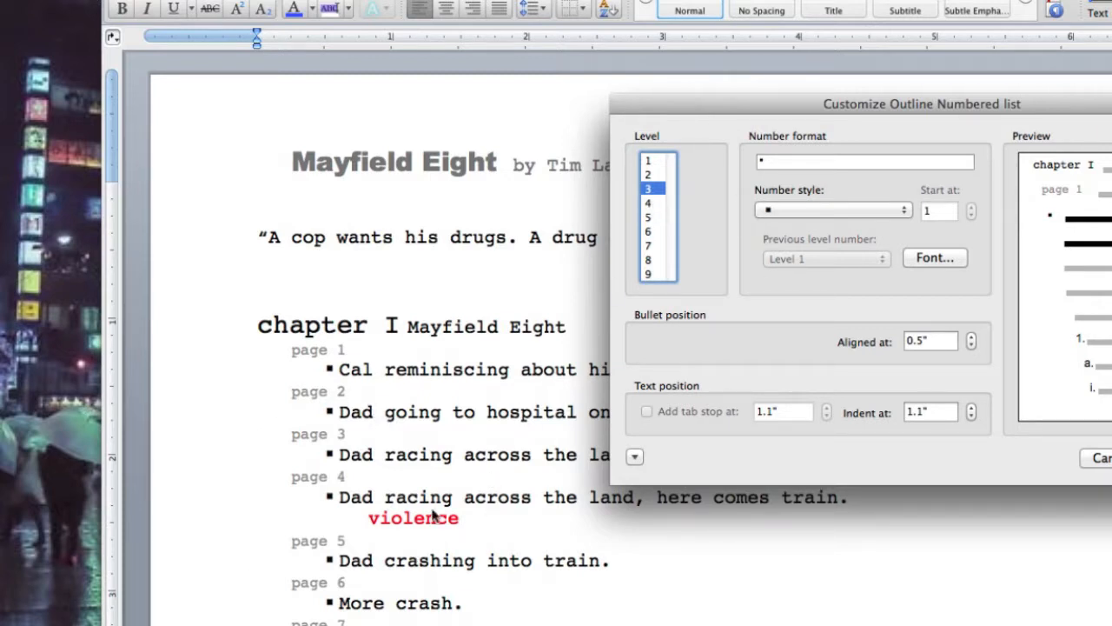
left_click(653, 203)
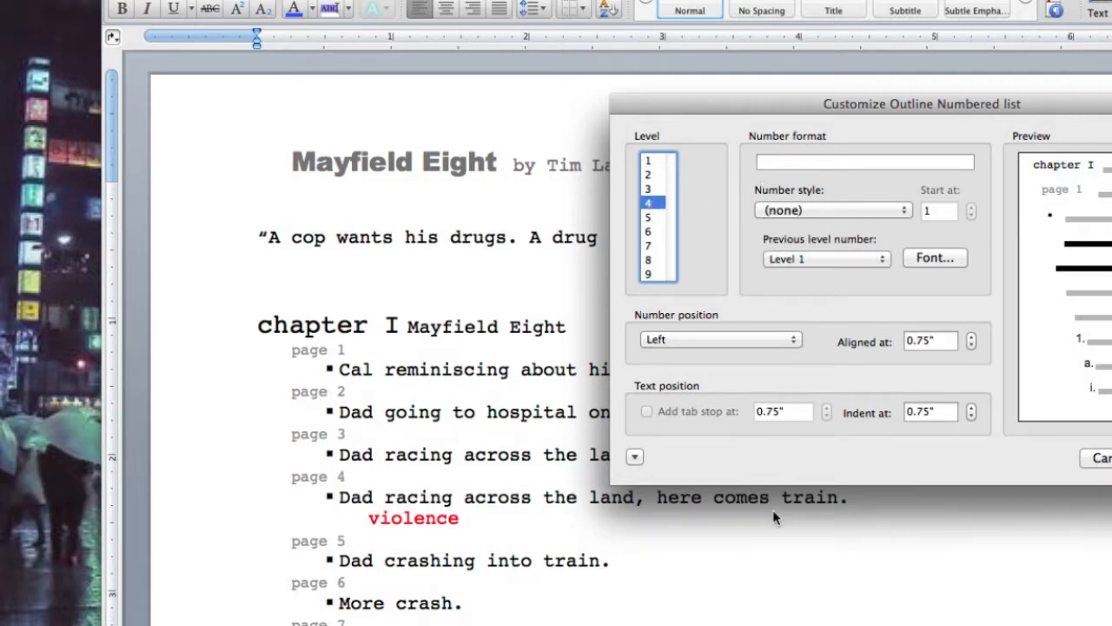
left_click(654, 218)
left_click(653, 203)
left_click_drag(758, 101, 373, 102)
left_click(725, 461)
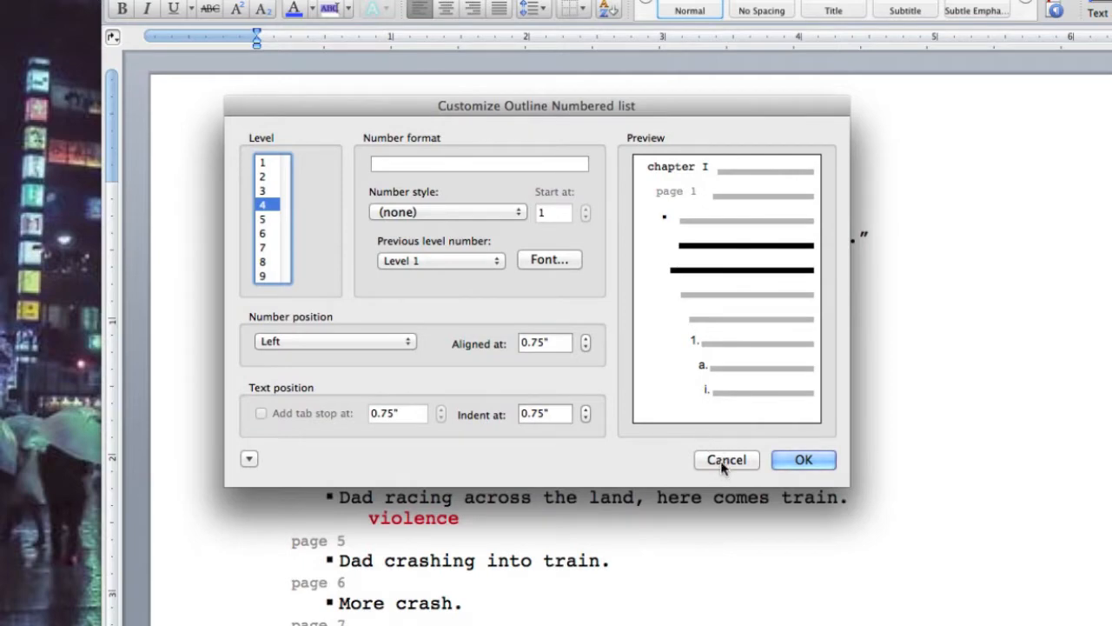
left_click(620, 569)
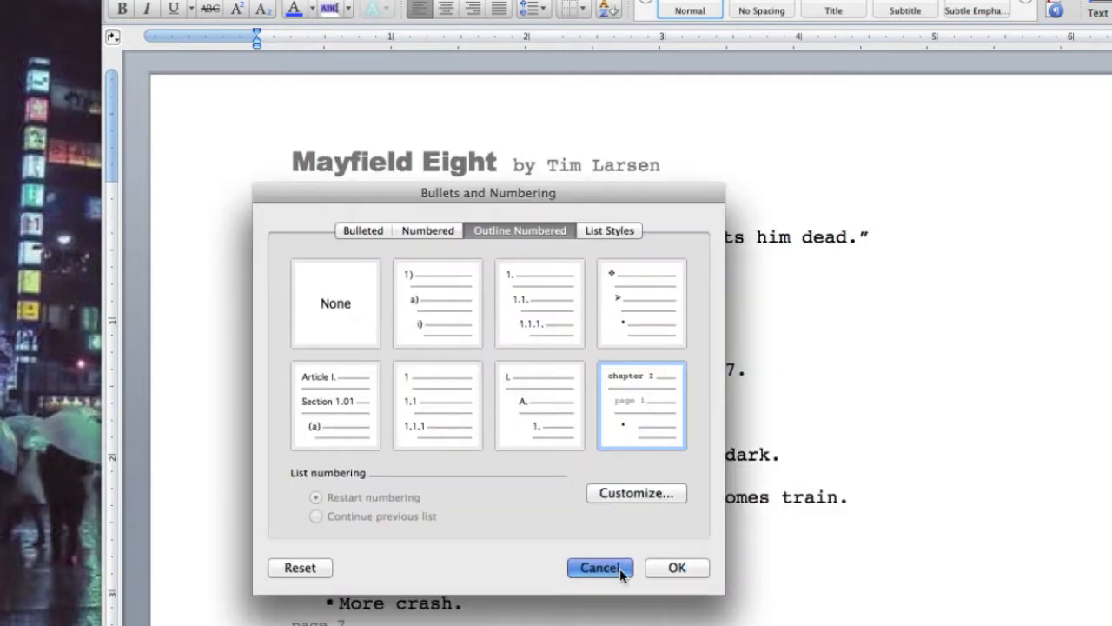
Inspect the red "violence" note under page 4 and the surrounding page entries of chapter I
double_click(416, 519)
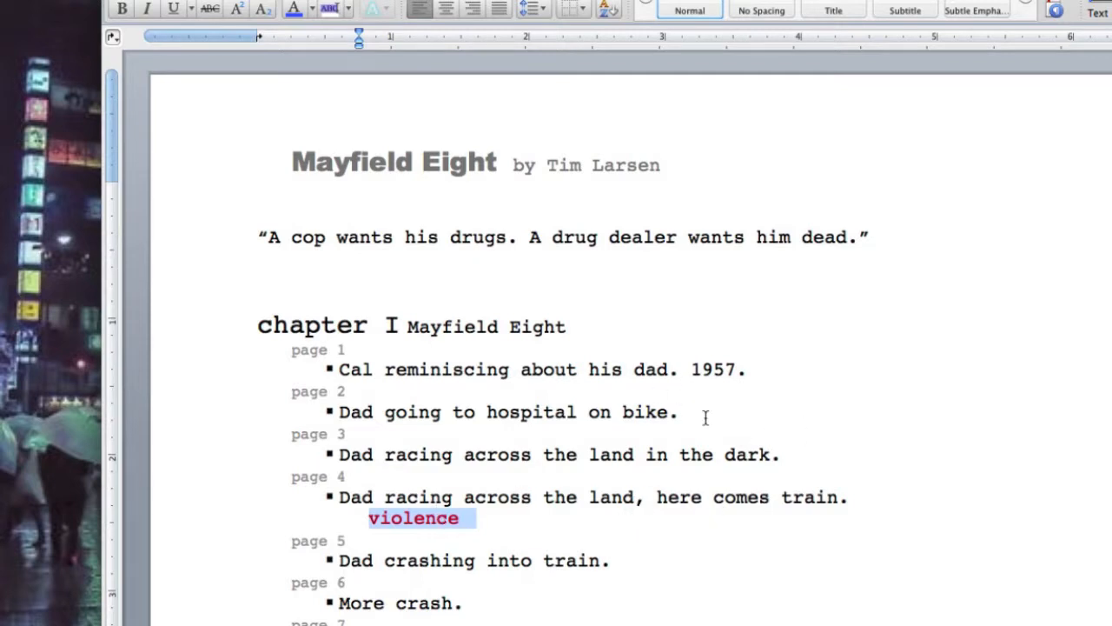
left_click(834, 398)
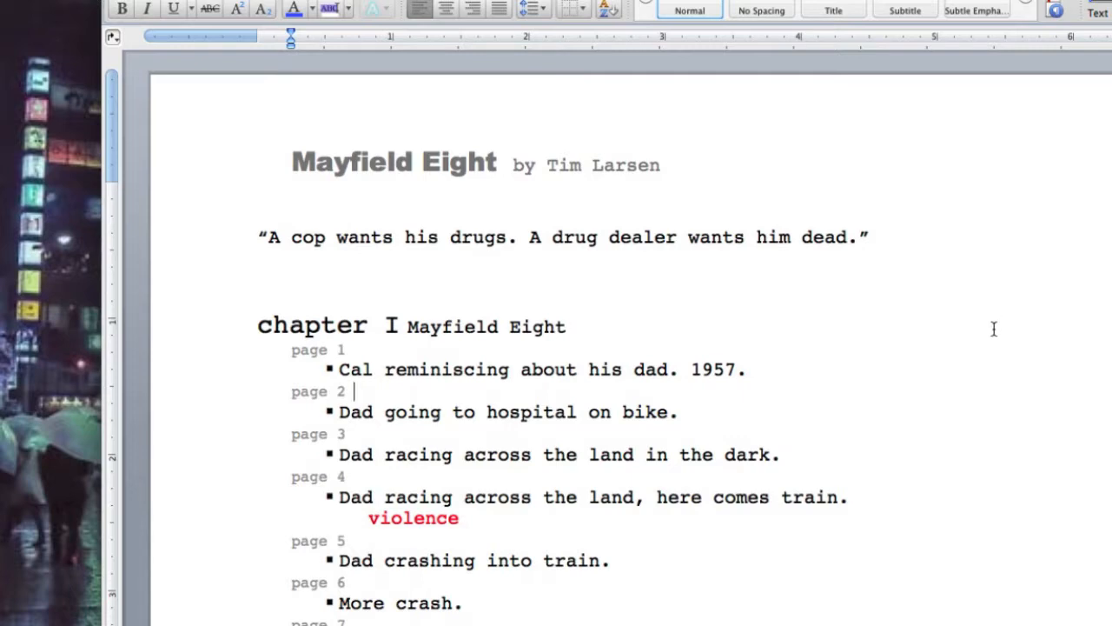
scroll(884, 378, "down", 10)
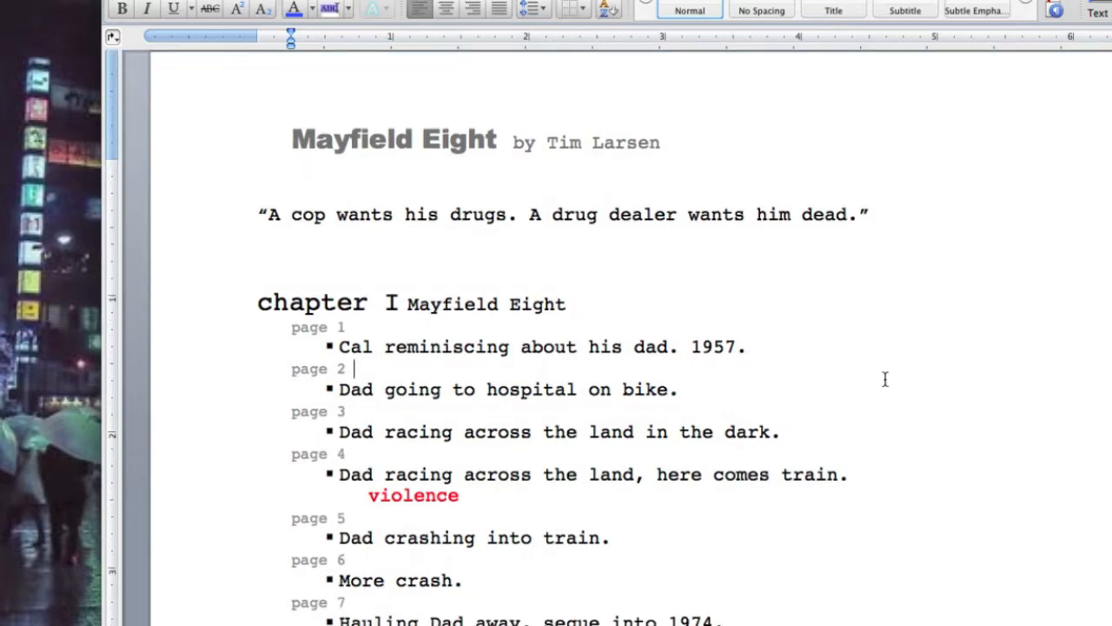
scroll(889, 385, "up", 4)
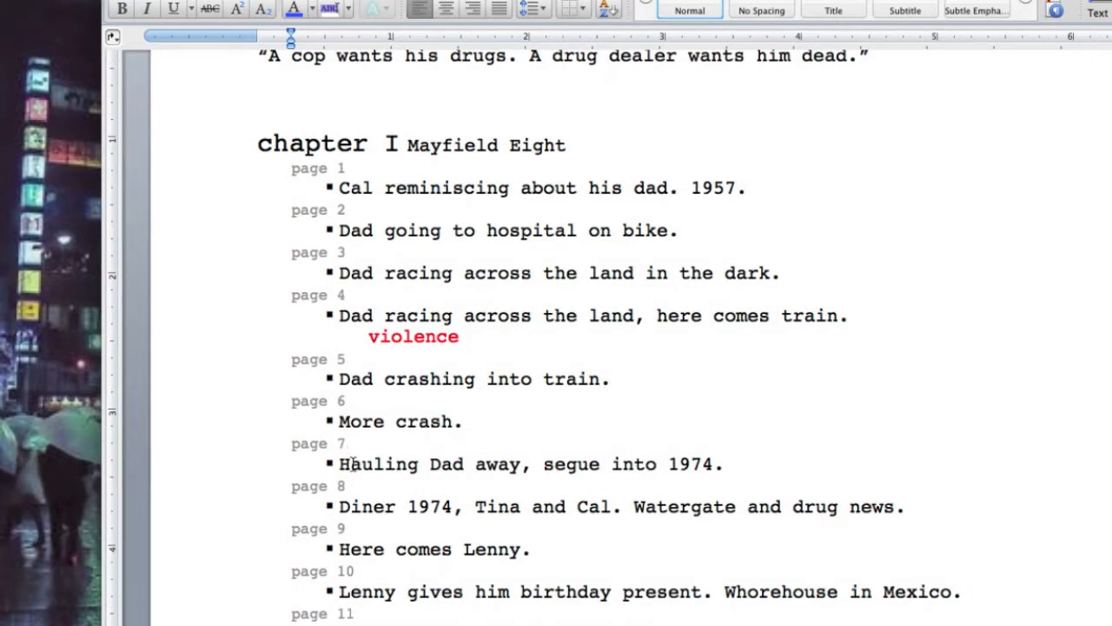
scroll(670, 328, "down", 3)
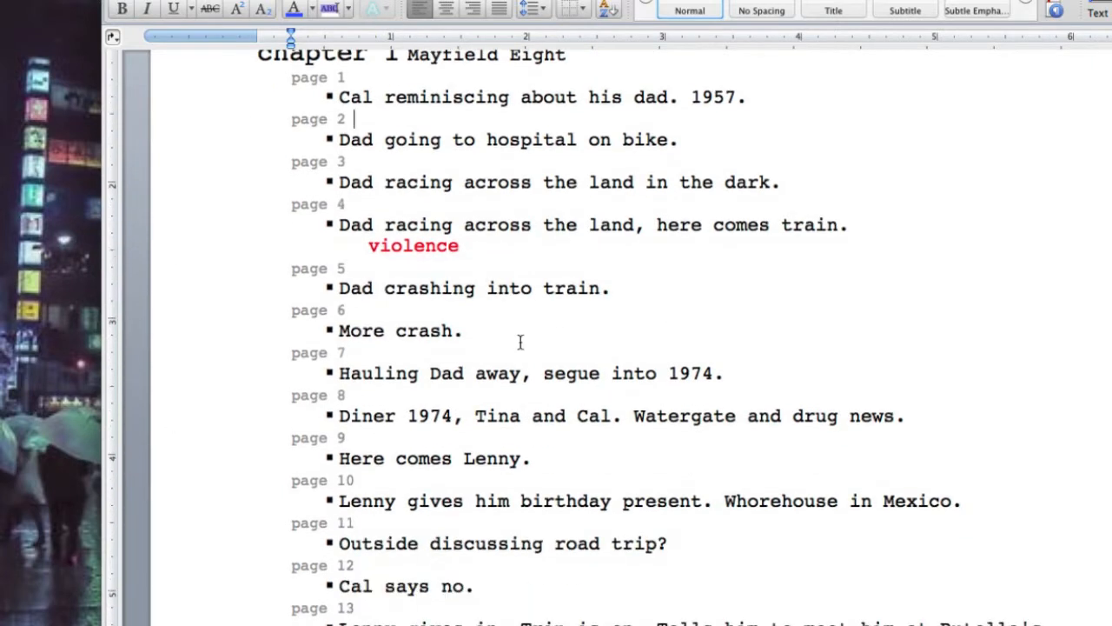
Move the red "violence" note from page 4 down to page 6 and back to its place beneath the page 4 entry
double_click(412, 248)
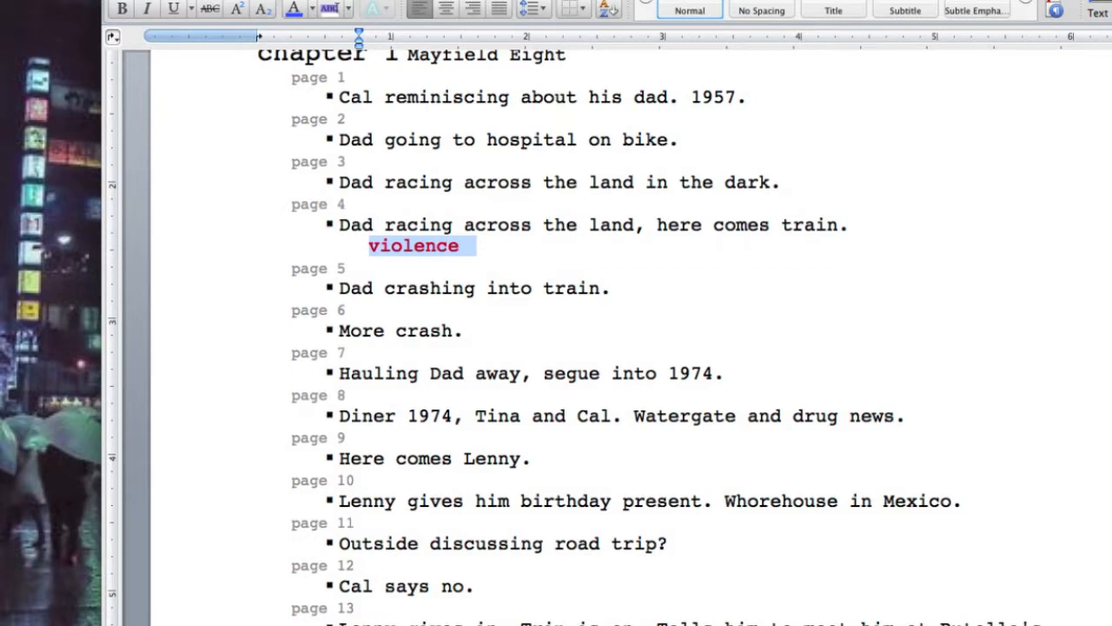
key("ctrl+shift+Down")
key("ctrl+shift+Down")
key("ctrl+shift+Down")
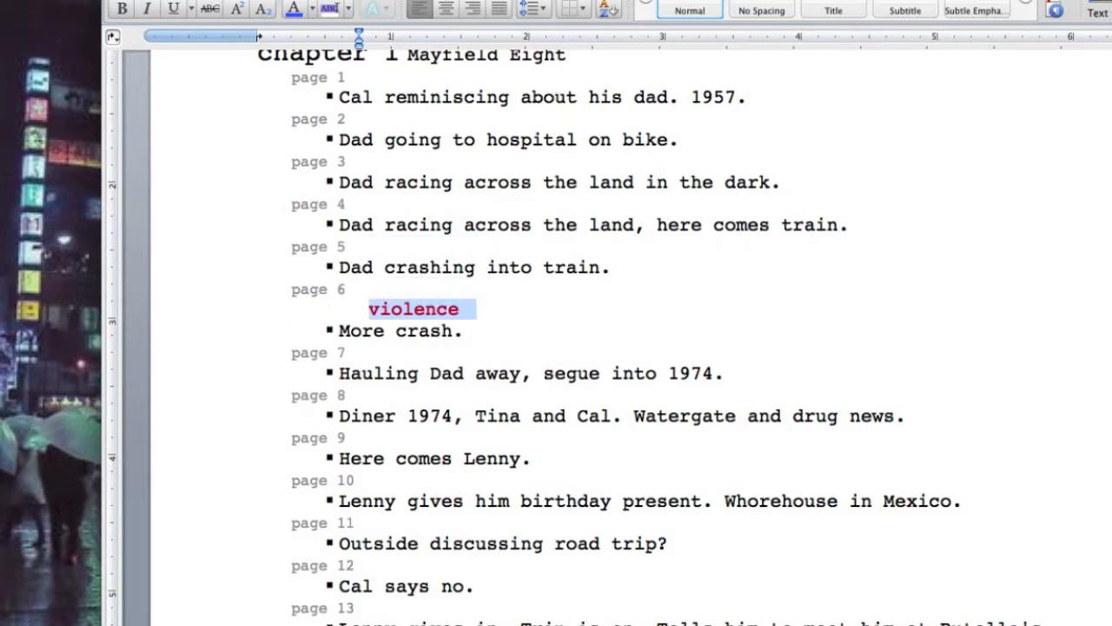
key("ctrl+shift+Up")
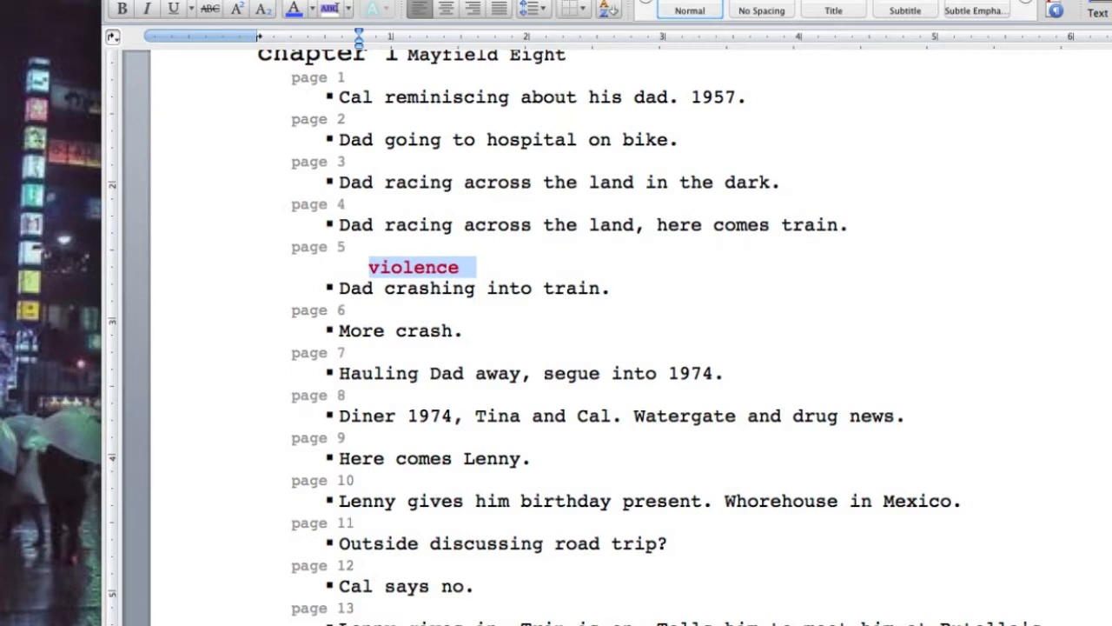
key("ctrl+shift+Up")
left_click(578, 375)
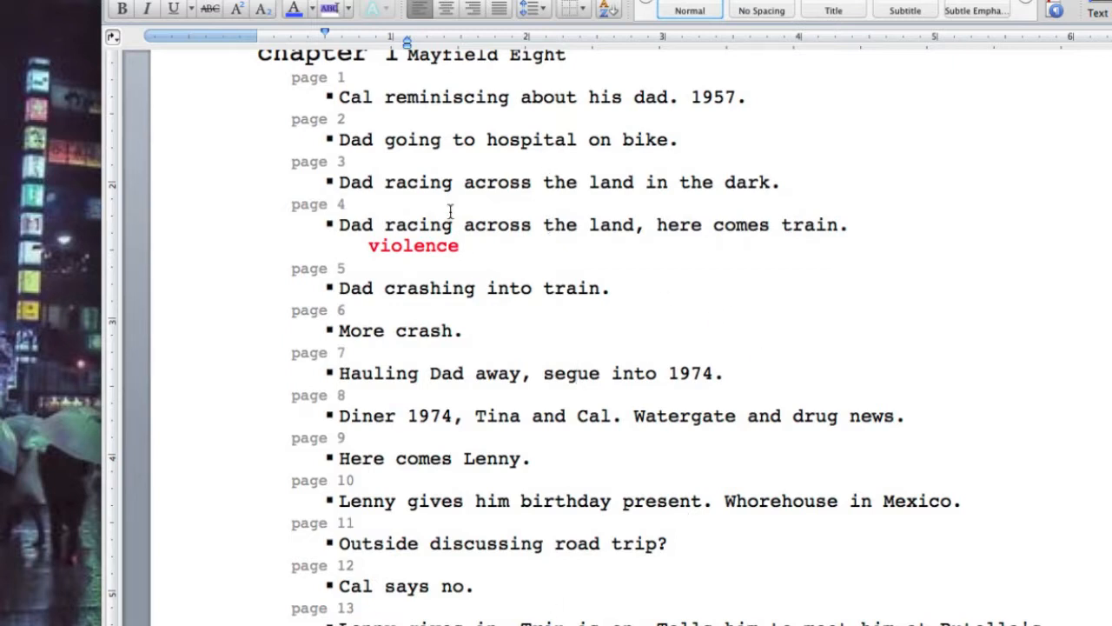
Look through the chapter I outline from page 1 to page 24, examining the red notes placed between the bulleted entries
scroll(572, 226, "up", 1)
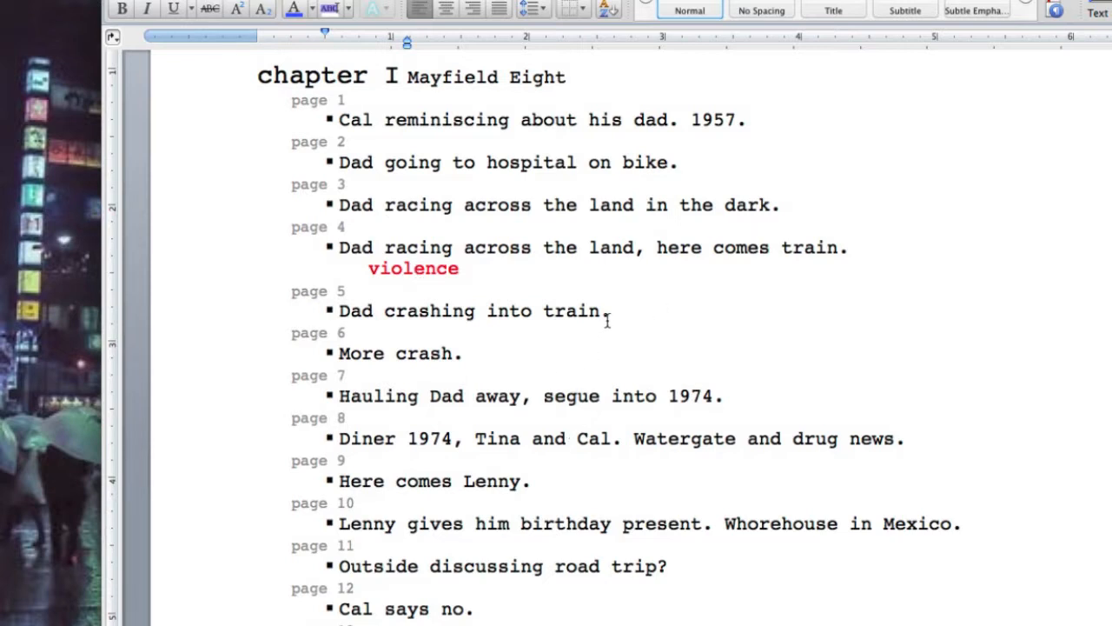
scroll(774, 318, "down", 8)
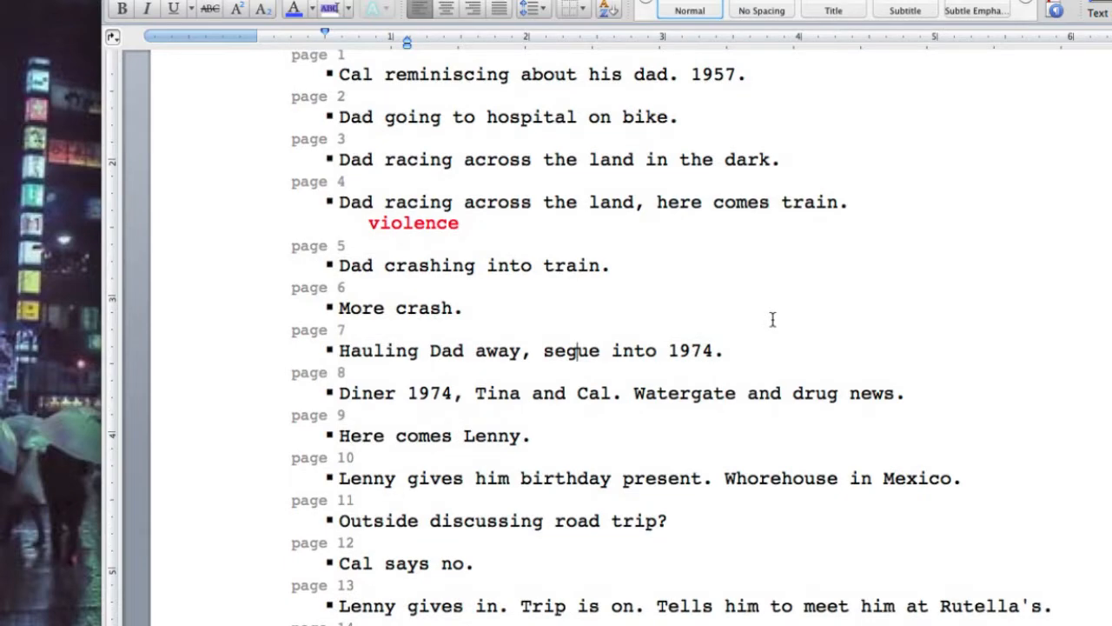
scroll(772, 323, "down", 7)
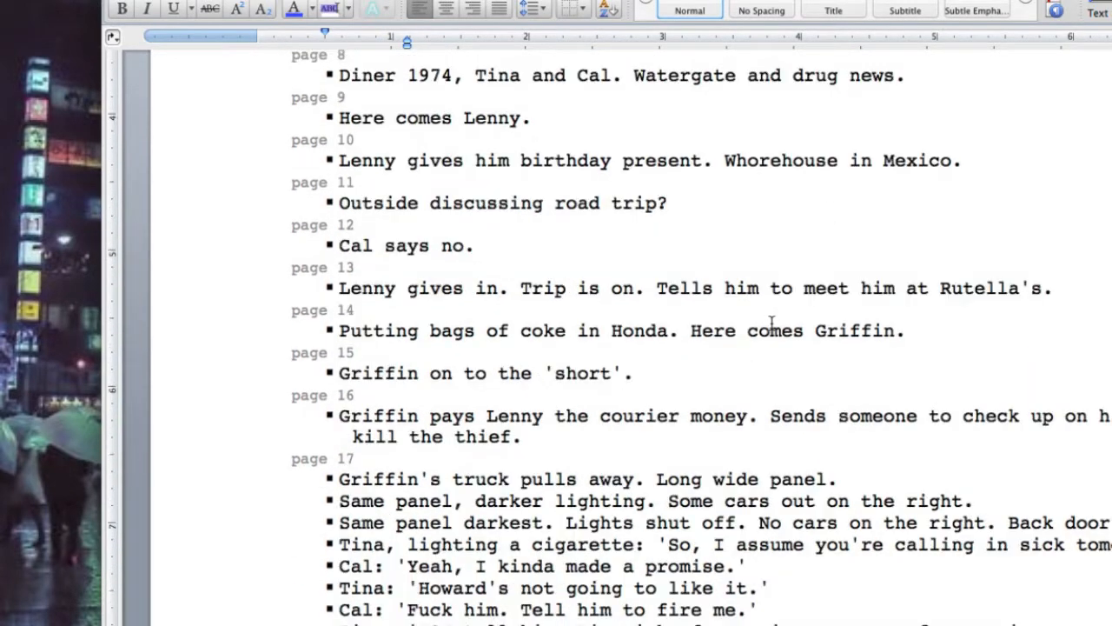
scroll(771, 322, "down", 12)
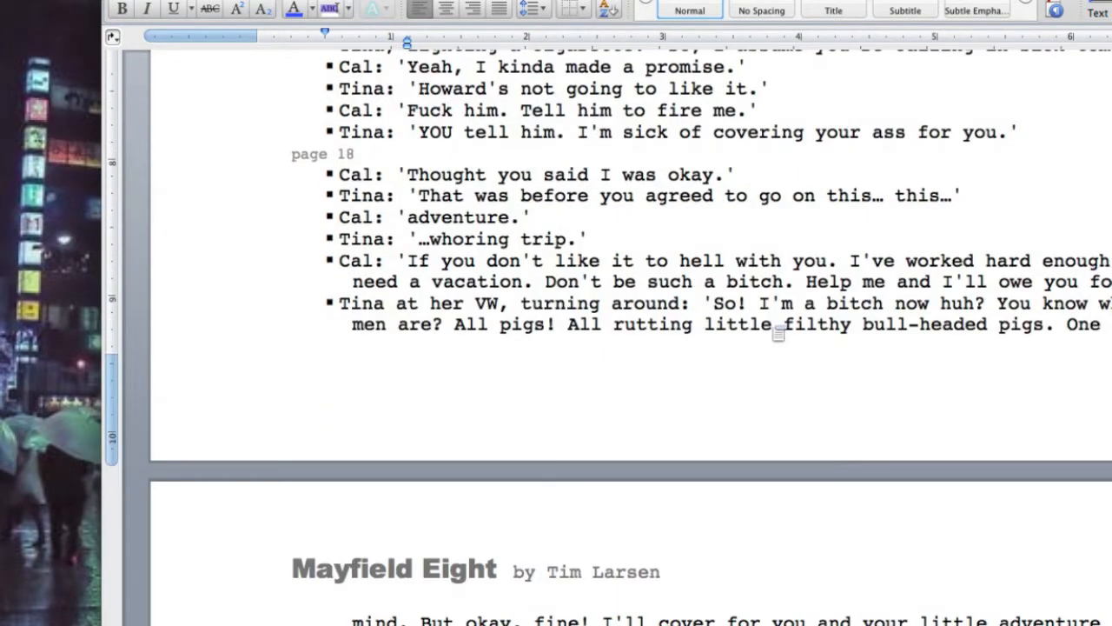
scroll(772, 325, "down", 6)
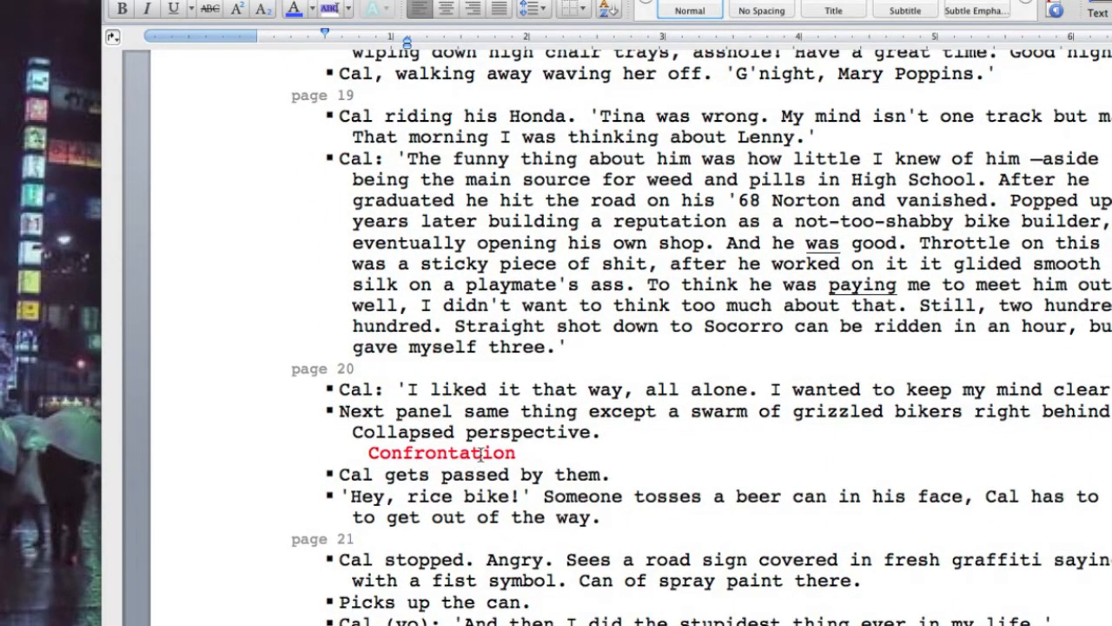
scroll(653, 431, "down", 11)
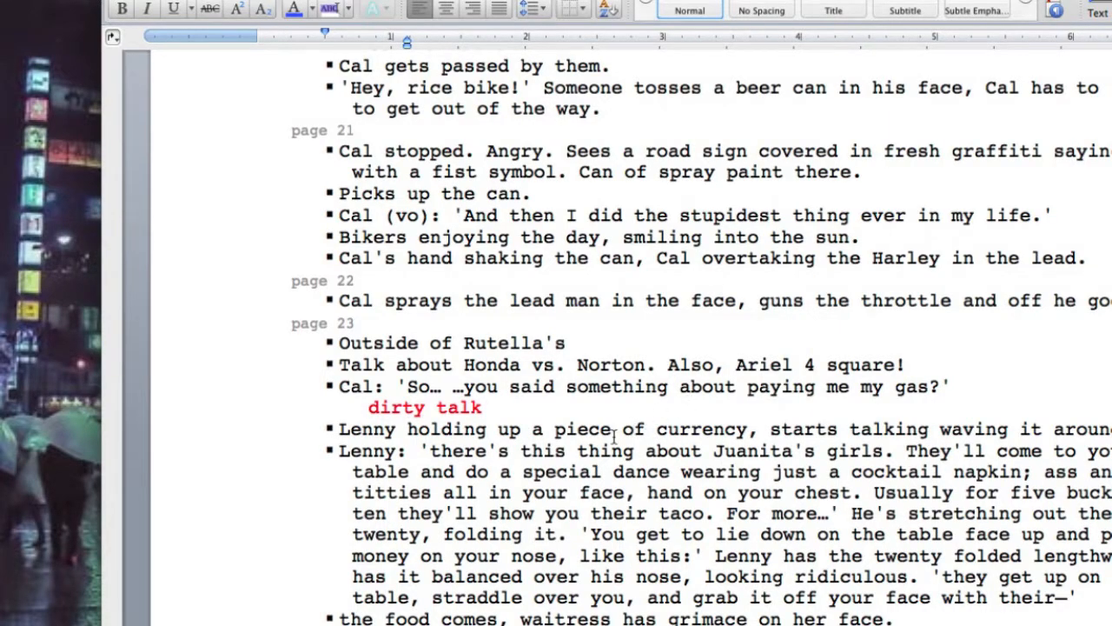
scroll(613, 435, "down", 9)
scroll(659, 386, "up", 6)
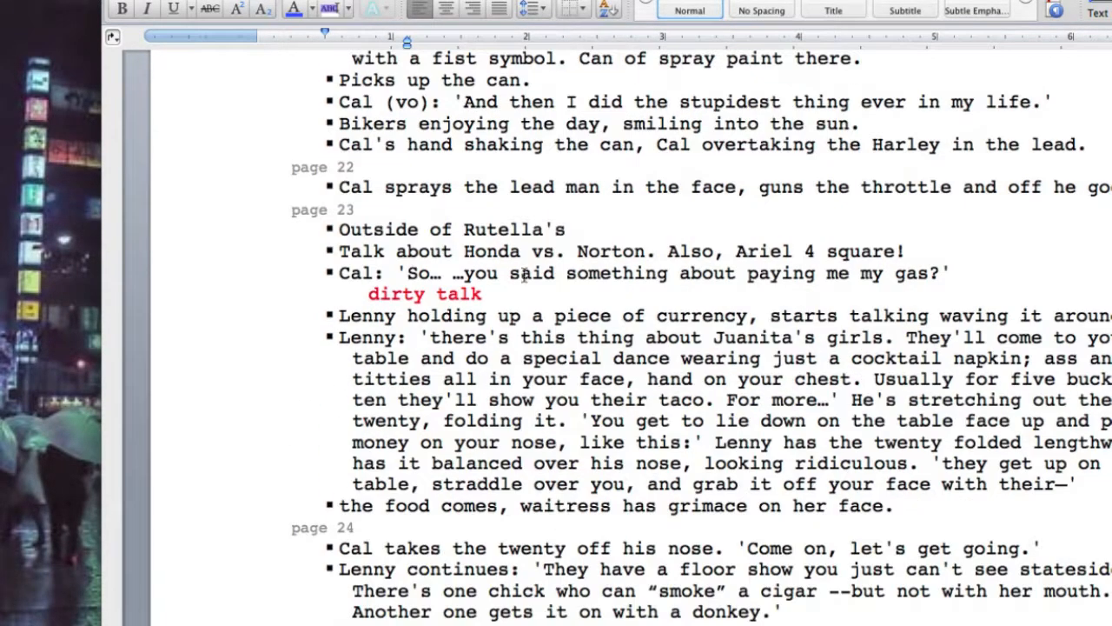
Nudge the black arrow marker slightly upward beside the splash panel entry on page 1 of chapter II
scroll(757, 417, "down", 20)
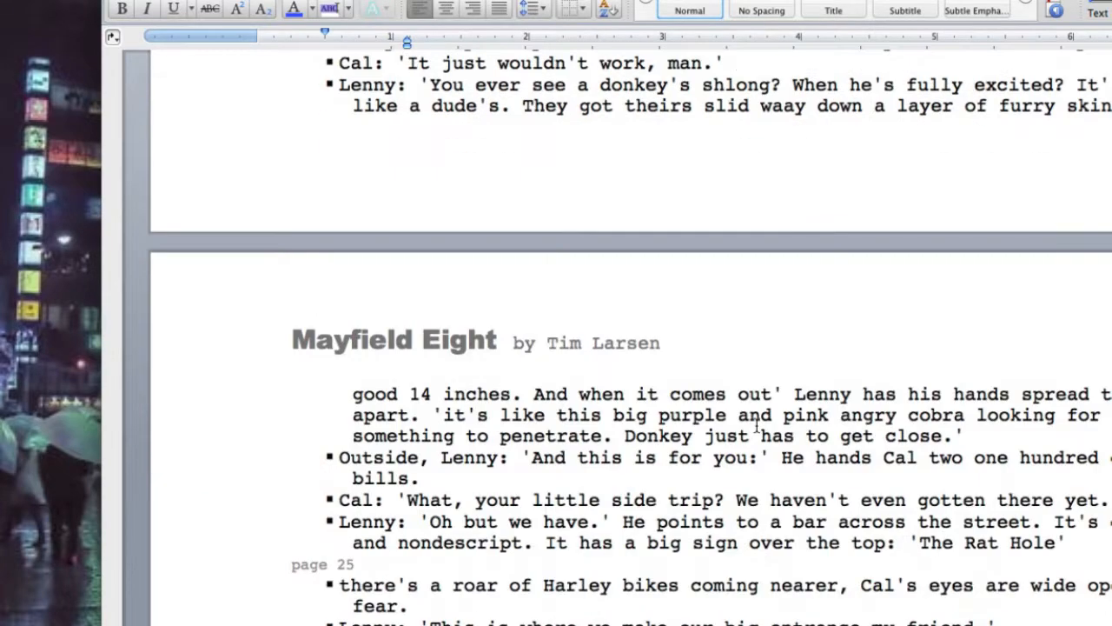
scroll(758, 424, "down", 9)
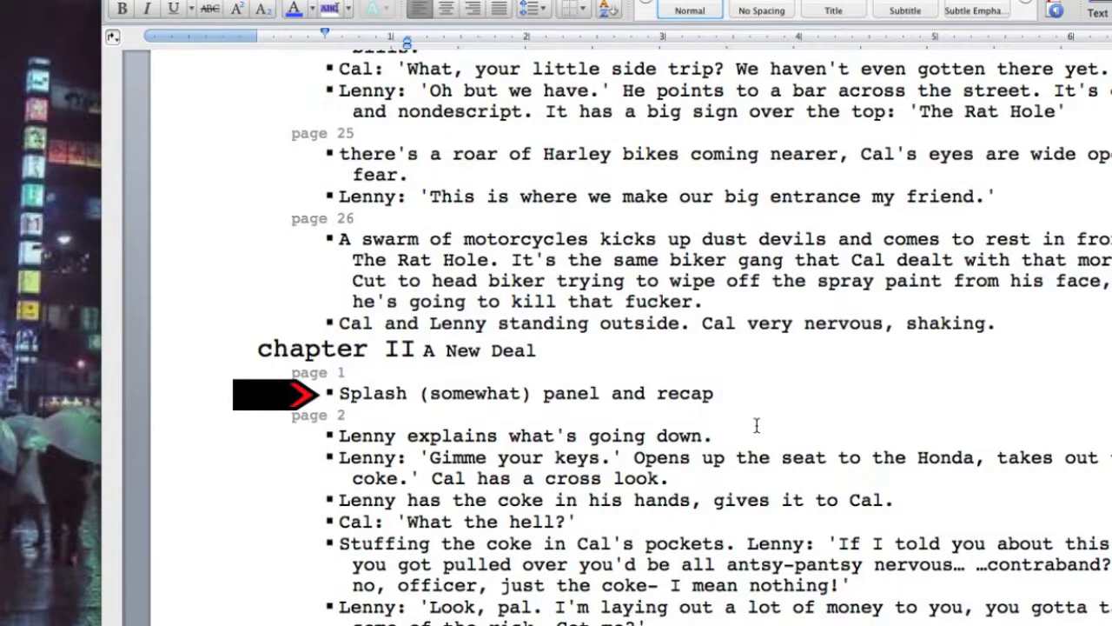
scroll(757, 425, "down", 5)
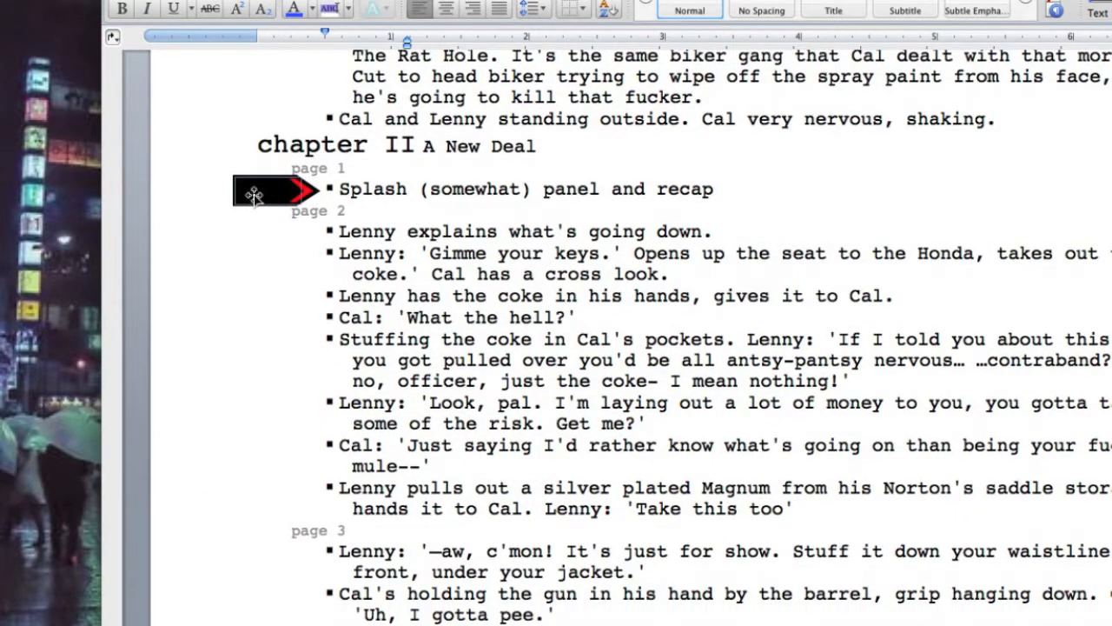
mouse_move(253, 195)
left_mouse_down()
mouse_move(428, 257)
mouse_move(302, 232)
mouse_move(252, 188)
left_mouse_up()
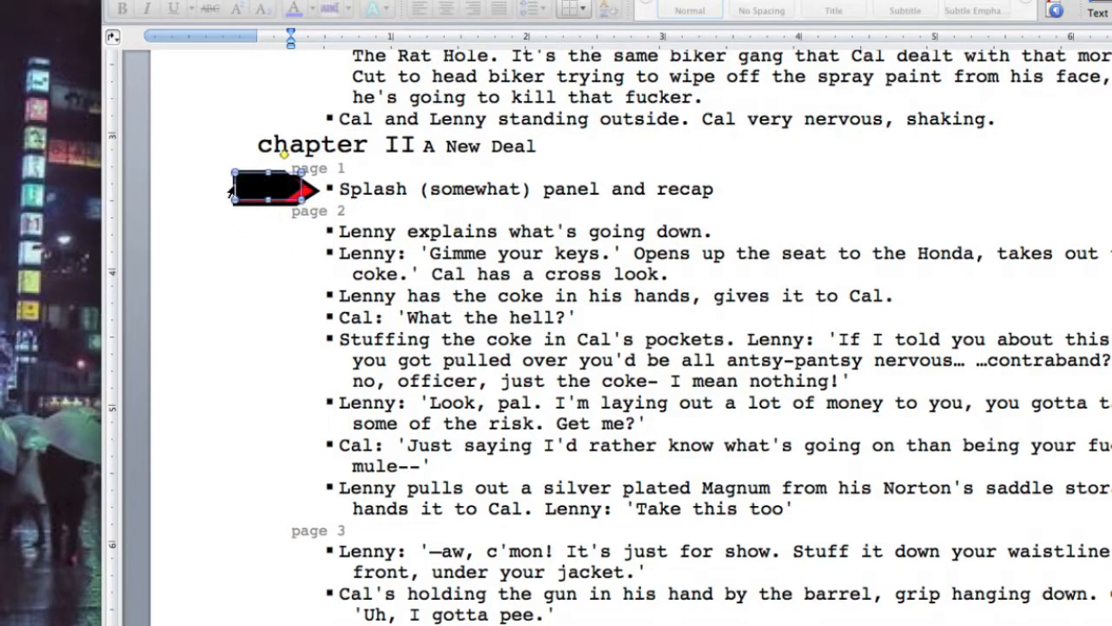
Look back through the chapter I outline to the document's opening and return to the arrow marker in chapter II
scroll(489, 213, "up", 5)
scroll(488, 213, "up", 20)
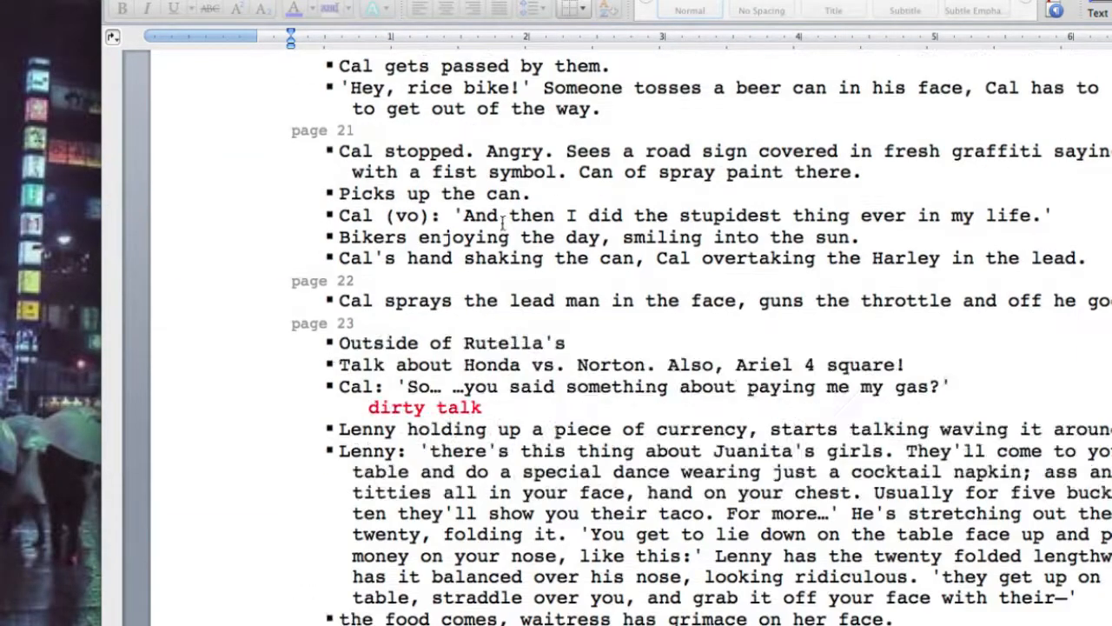
scroll(504, 226, "up", 2)
scroll(523, 260, "down", 10)
scroll(523, 259, "up", 10)
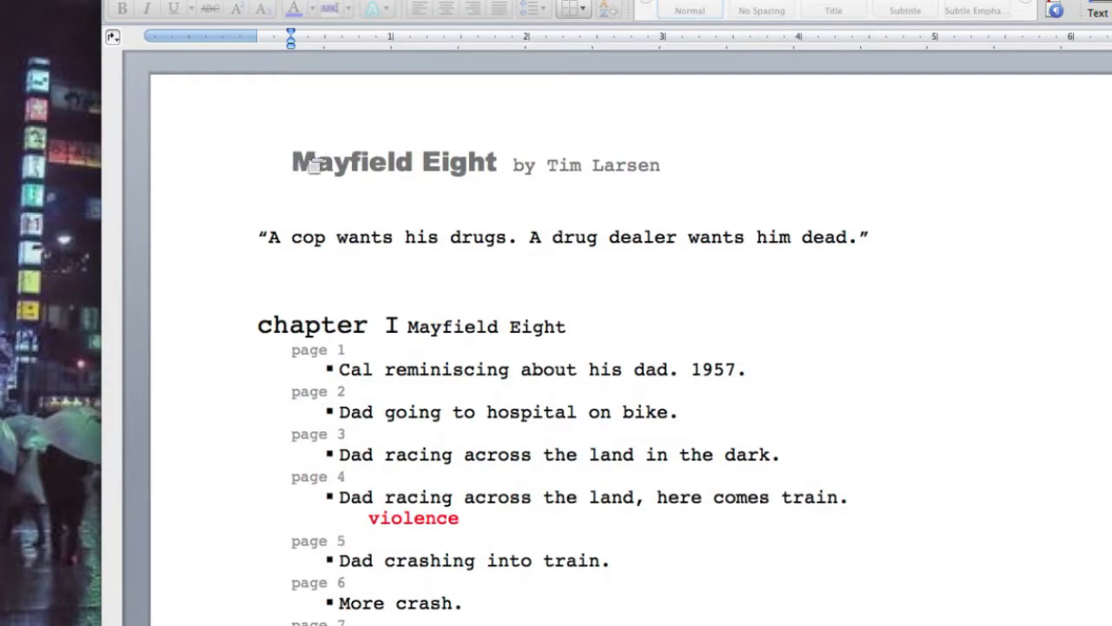
scroll(579, 350, "down", 15)
scroll(585, 350, "down", 20)
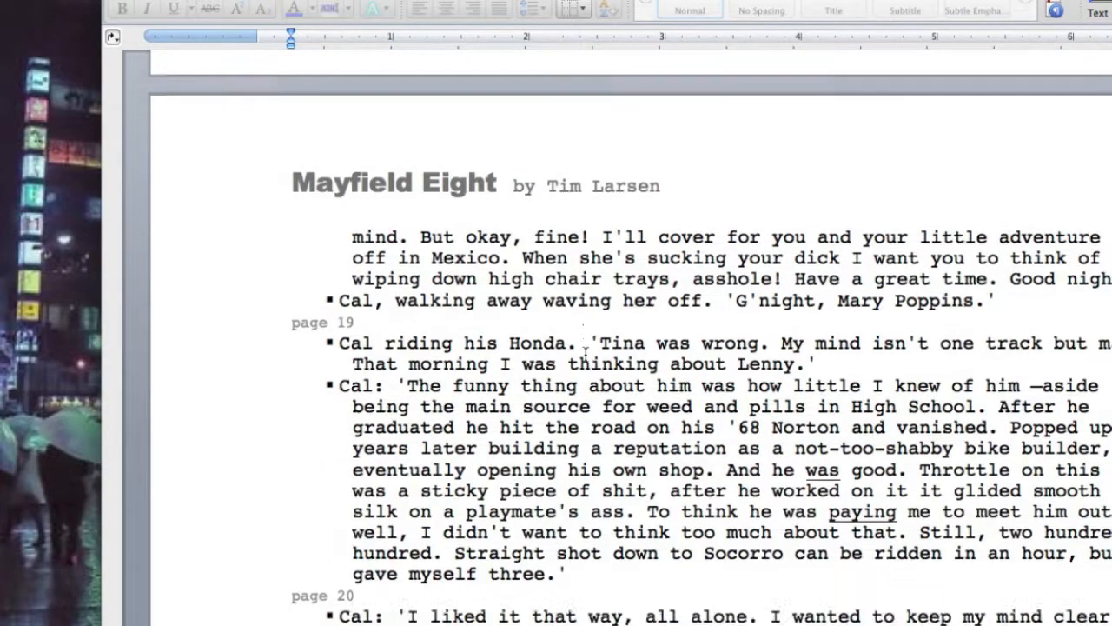
scroll(585, 354, "down", 12)
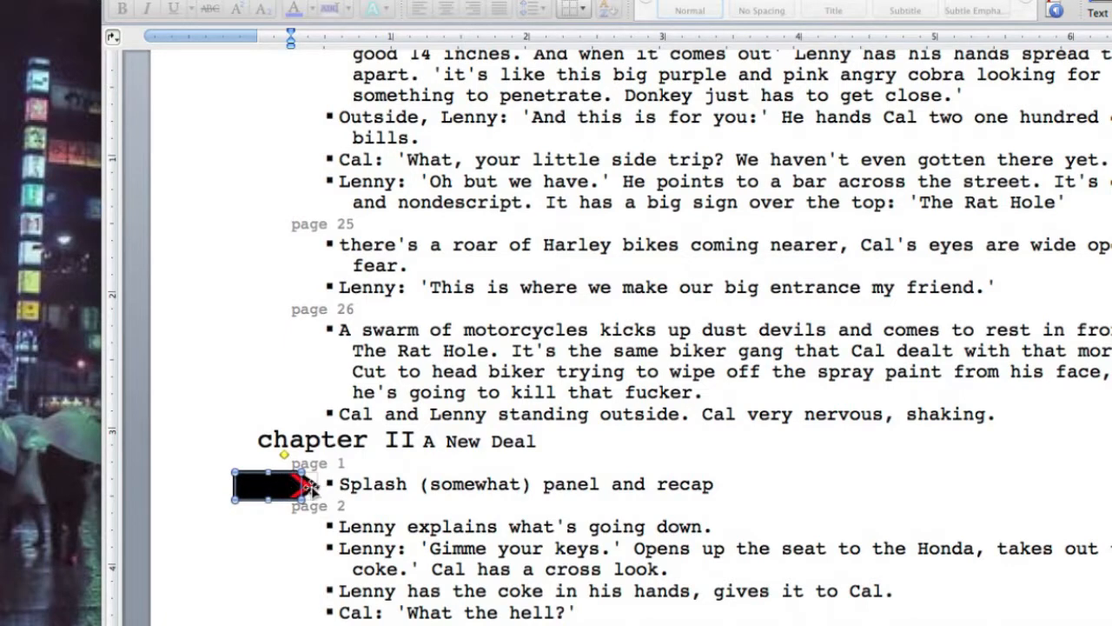
Slightly adjust the black arrow marker at chapter II page 1 and the grey arrow marker between pages 7 and 8
scroll(283, 478, "down", 3)
mouse_move(254, 390)
left_mouse_down()
mouse_move(329, 449)
mouse_move(255, 400)
left_mouse_up()
scroll(504, 413, "down", 15)
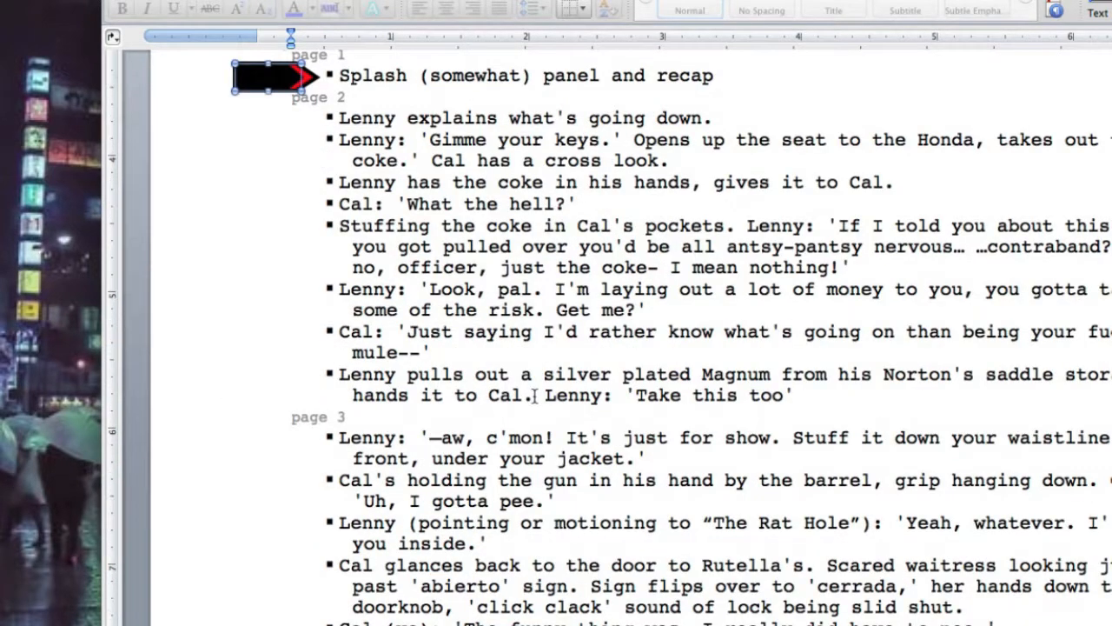
scroll(539, 395, "down", 4)
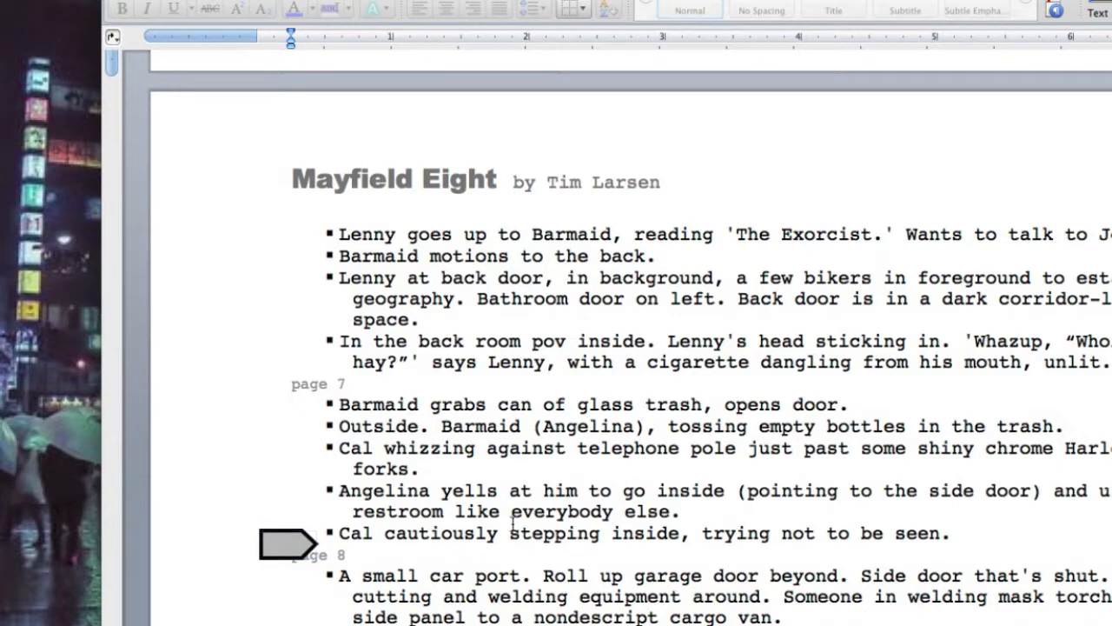
scroll(291, 545, "down", 7)
left_click_drag(280, 231, 278, 229)
left_click(745, 304)
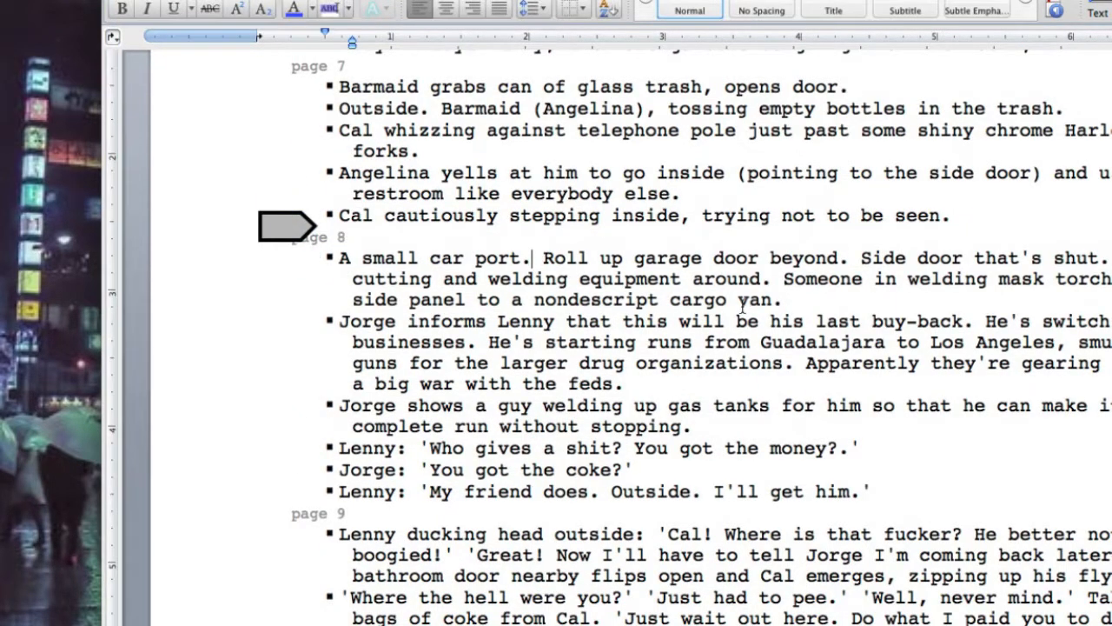
Examine the red scene notes in chapter II from page 8 to page 30 and at the start of chapter III
scroll(743, 306, "up", 1)
scroll(743, 306, "down", 15)
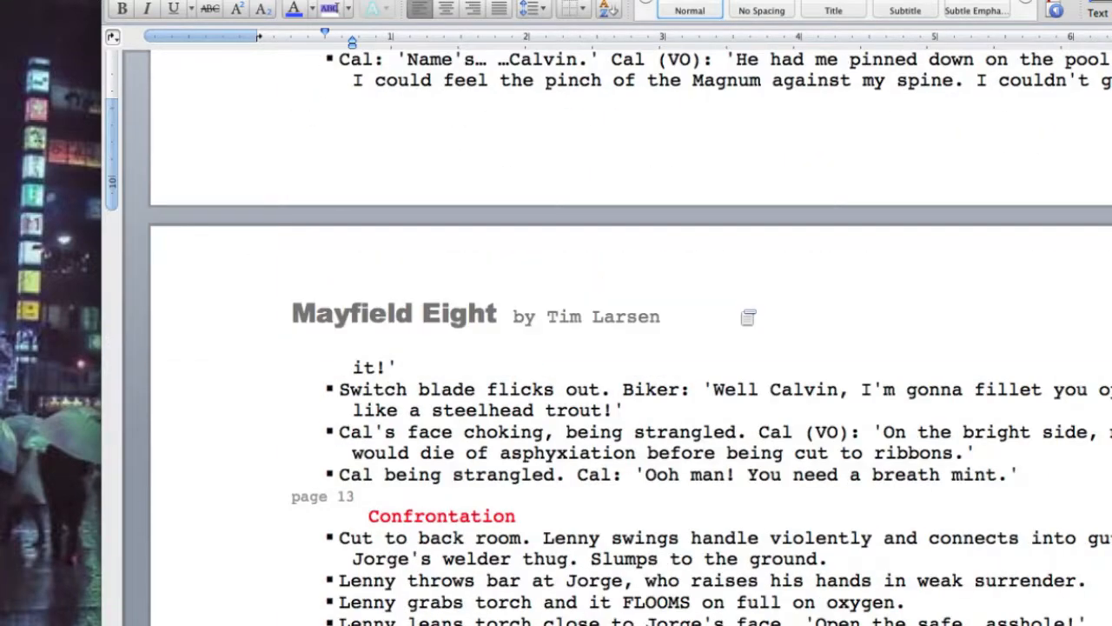
scroll(739, 305, "up", 5)
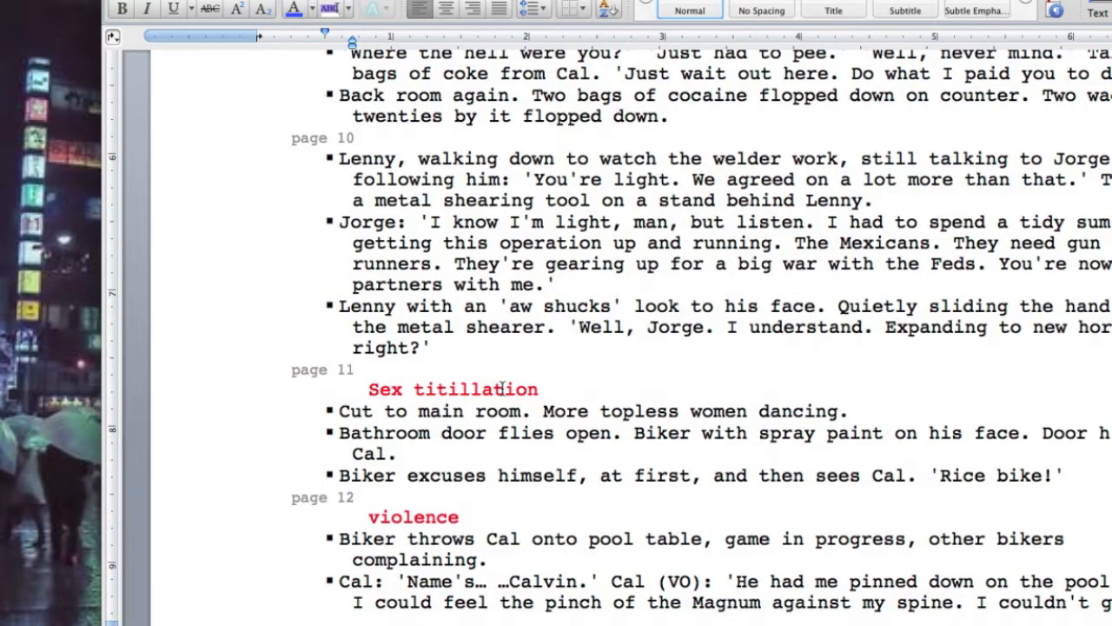
scroll(719, 373, "down", 10)
scroll(719, 372, "down", 18)
scroll(717, 373, "down", 12)
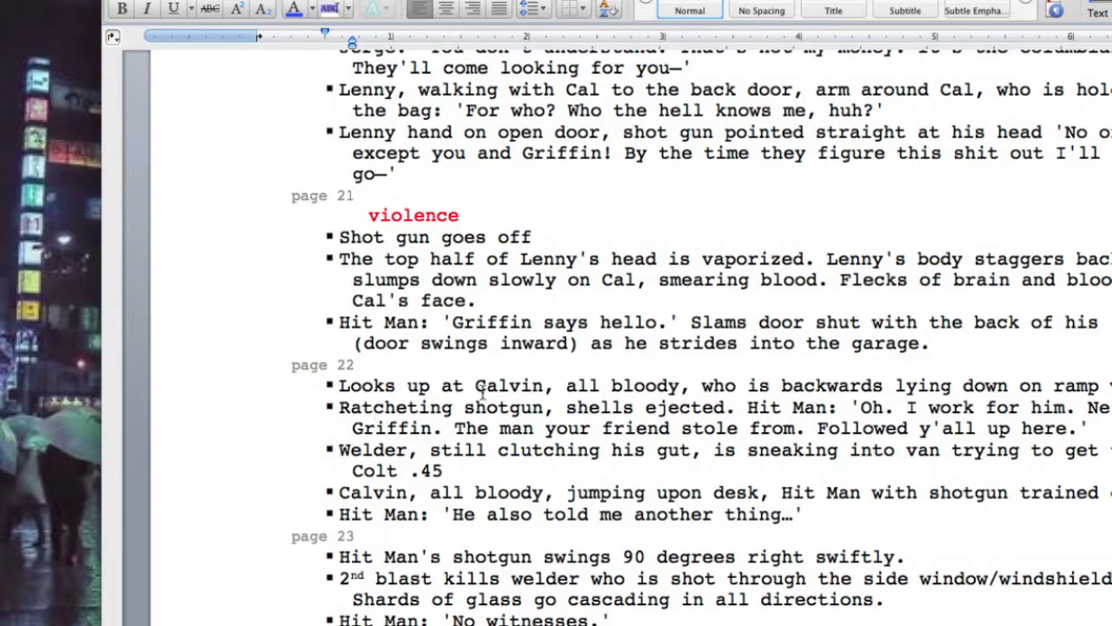
scroll(742, 397, "up", 12)
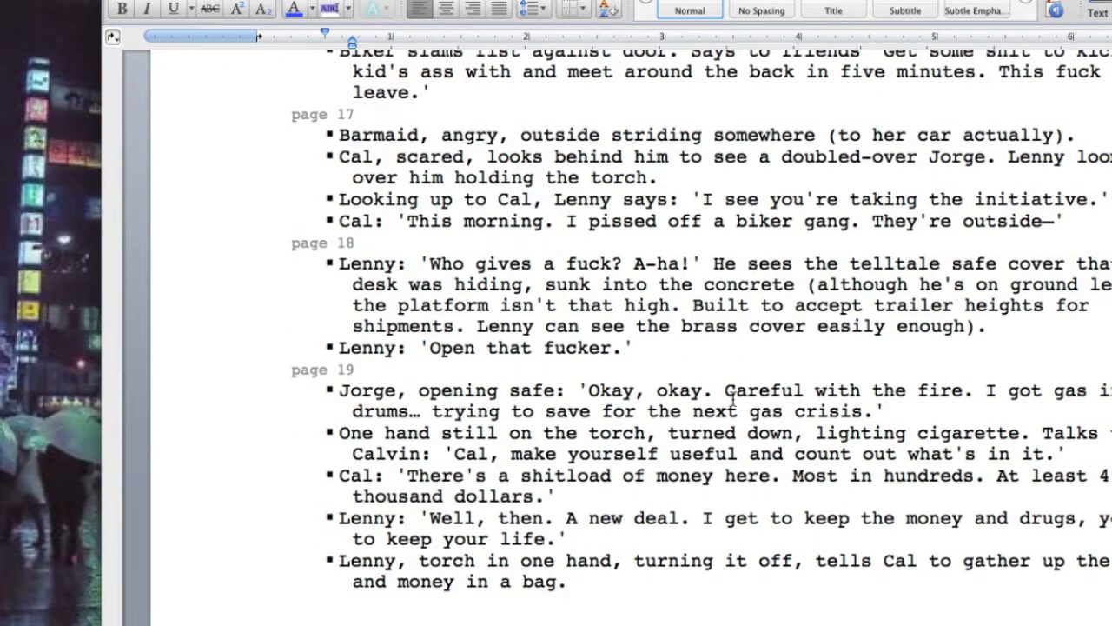
scroll(732, 400, "down", 20)
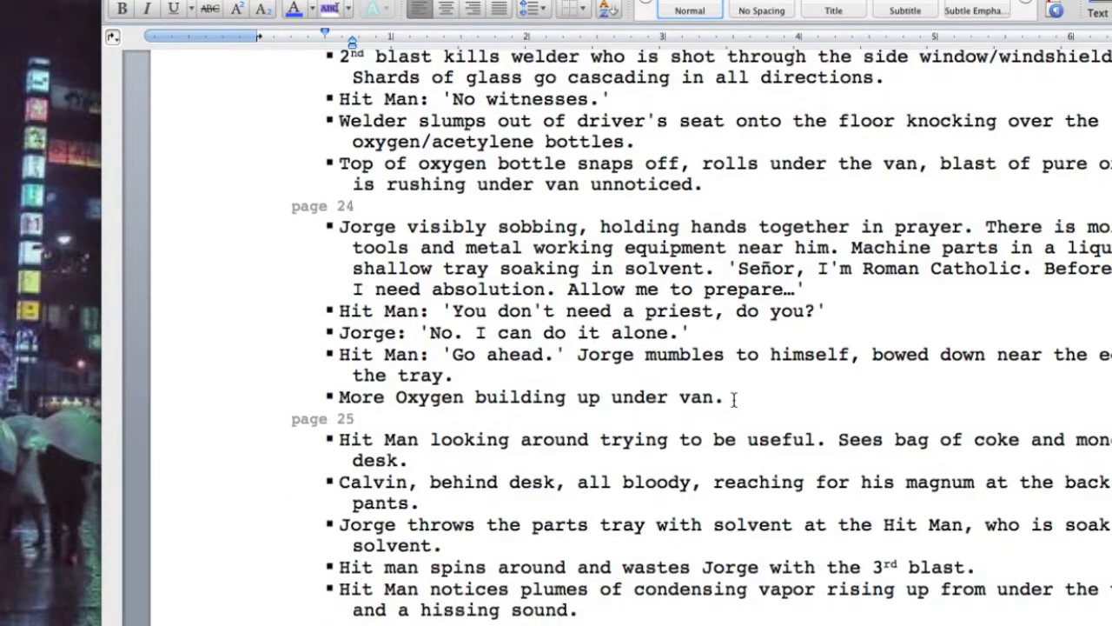
scroll(734, 400, "down", 12)
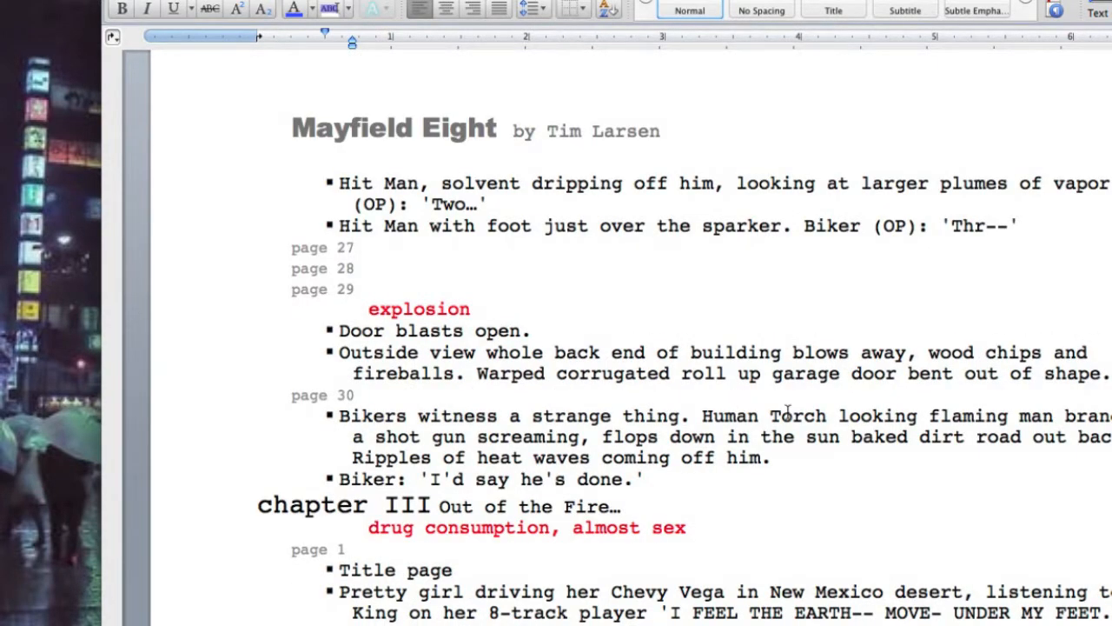
scroll(788, 414, "down", 8)
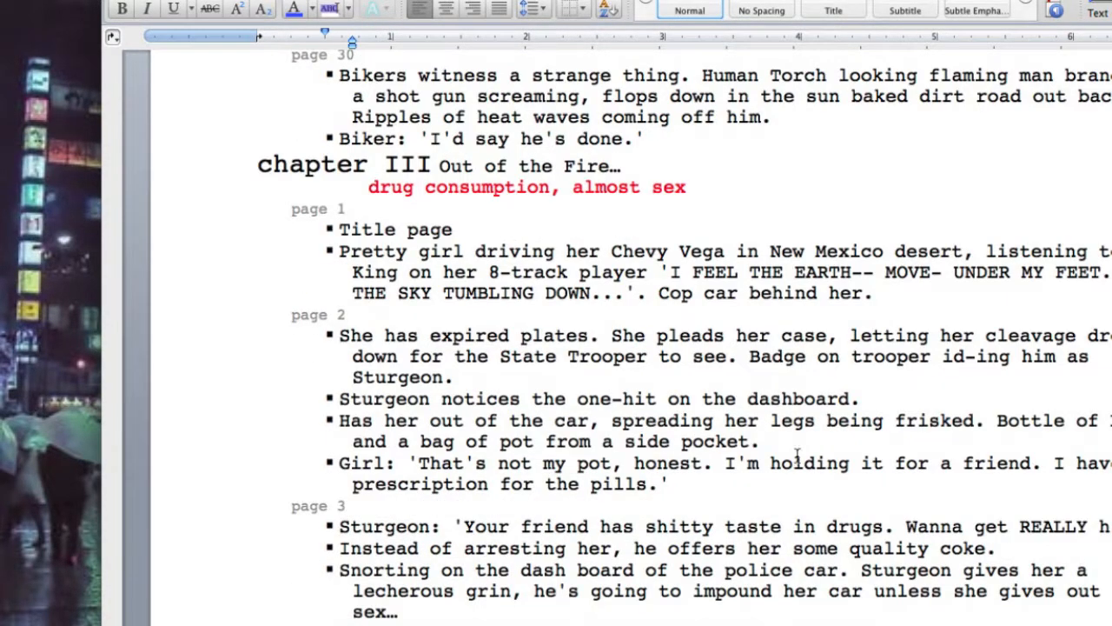
scroll(796, 378, "down", 1)
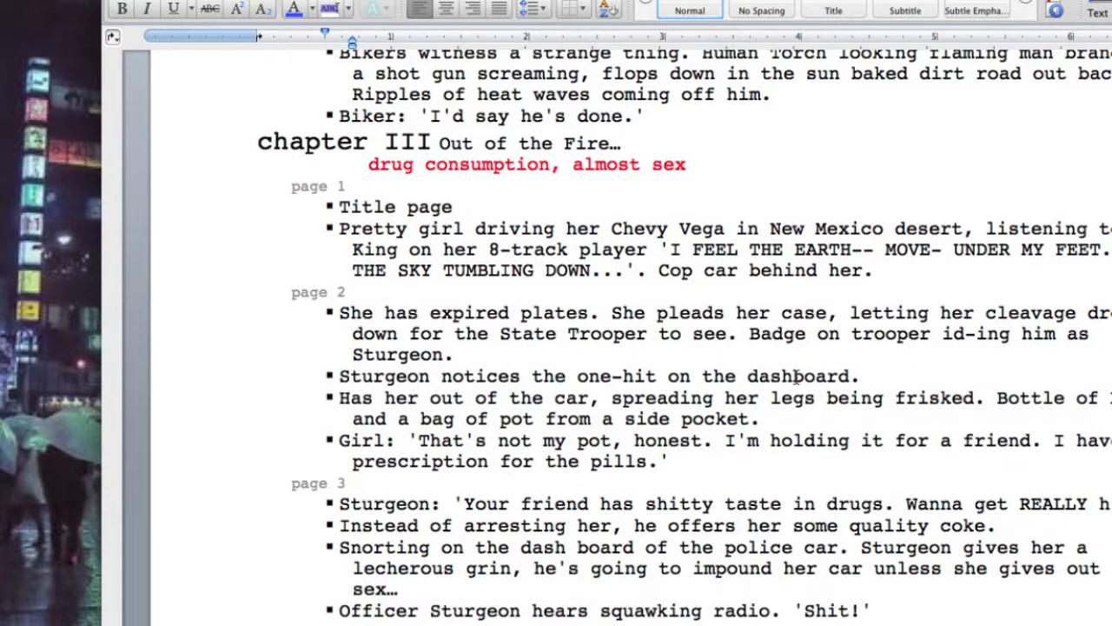
scroll(797, 378, "up", 6)
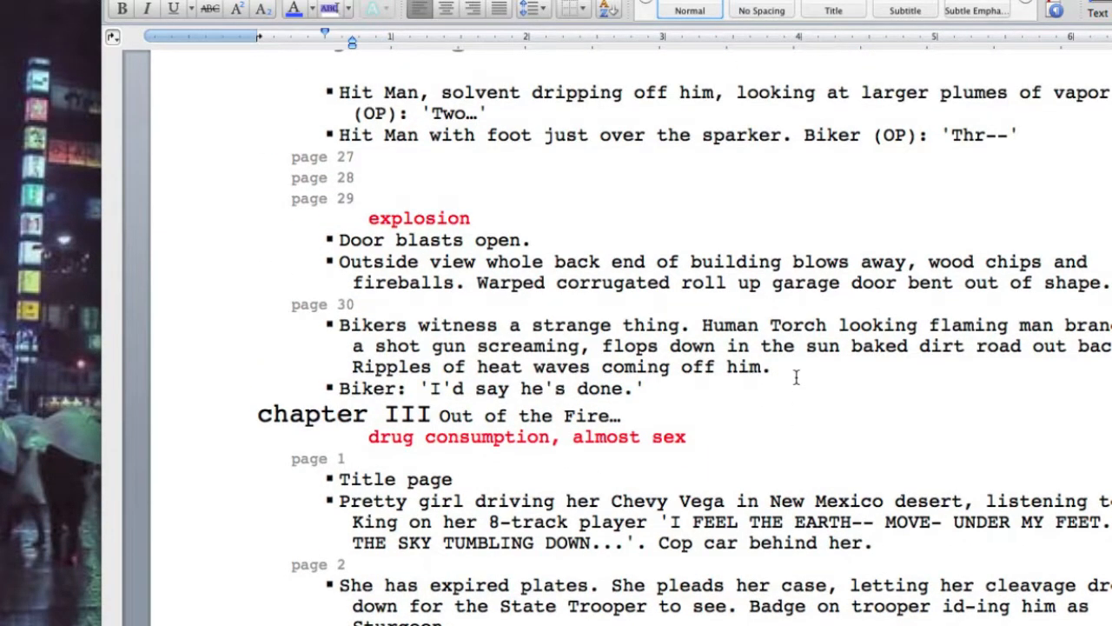
scroll(797, 378, "down", 9)
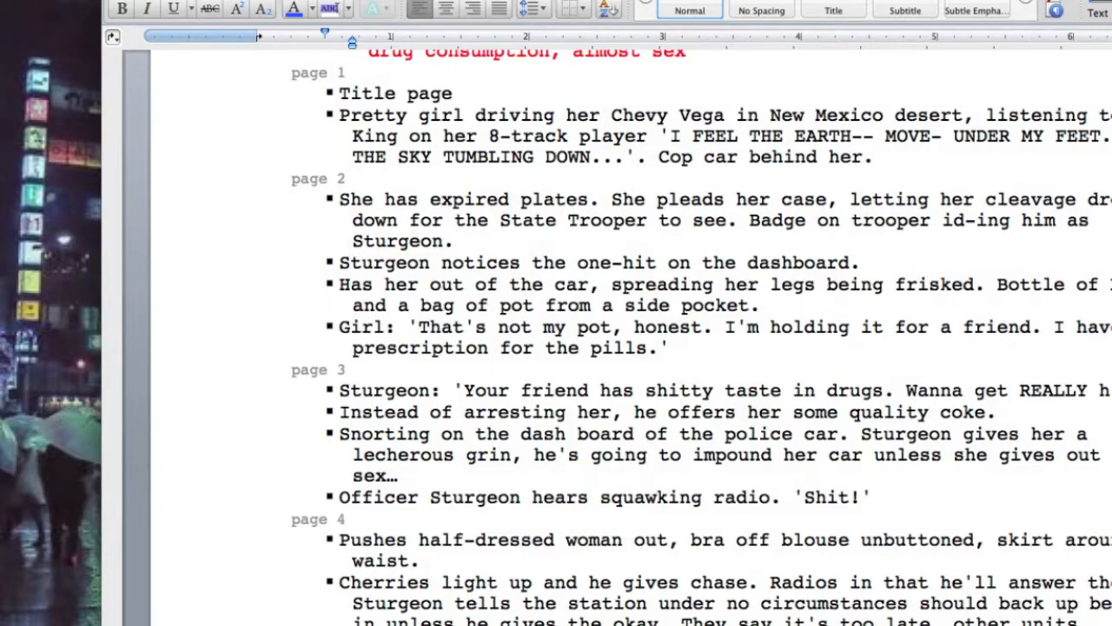
Skim the outline from chapter III to the 1970s reference list at the end, and return to the chapter VI heading
scroll(629, 339, "down", 20)
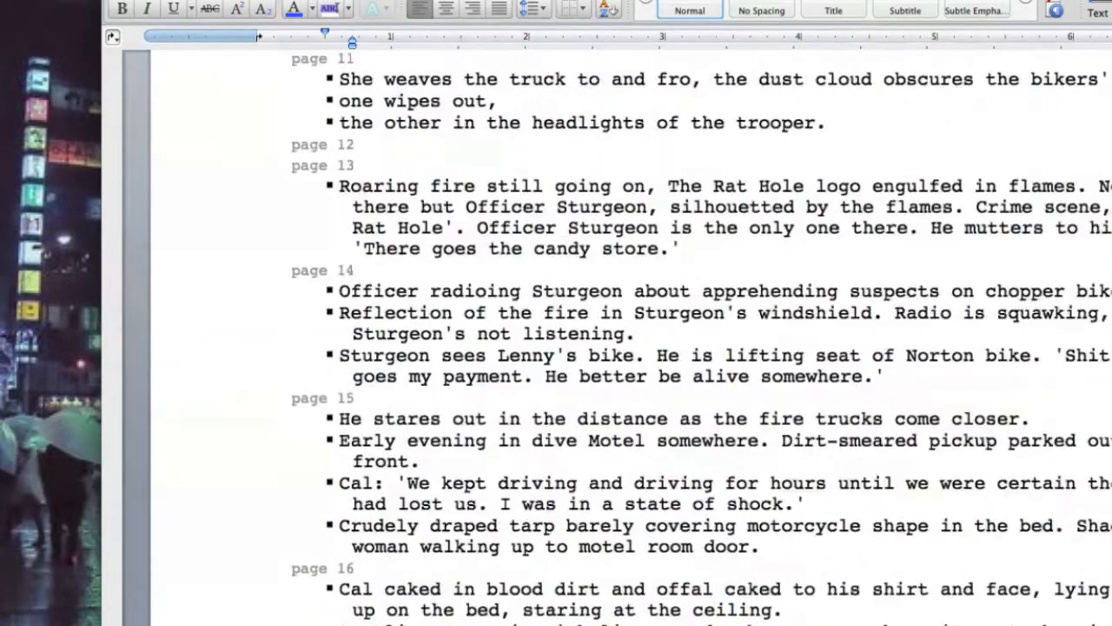
scroll(630, 339, "down", 20)
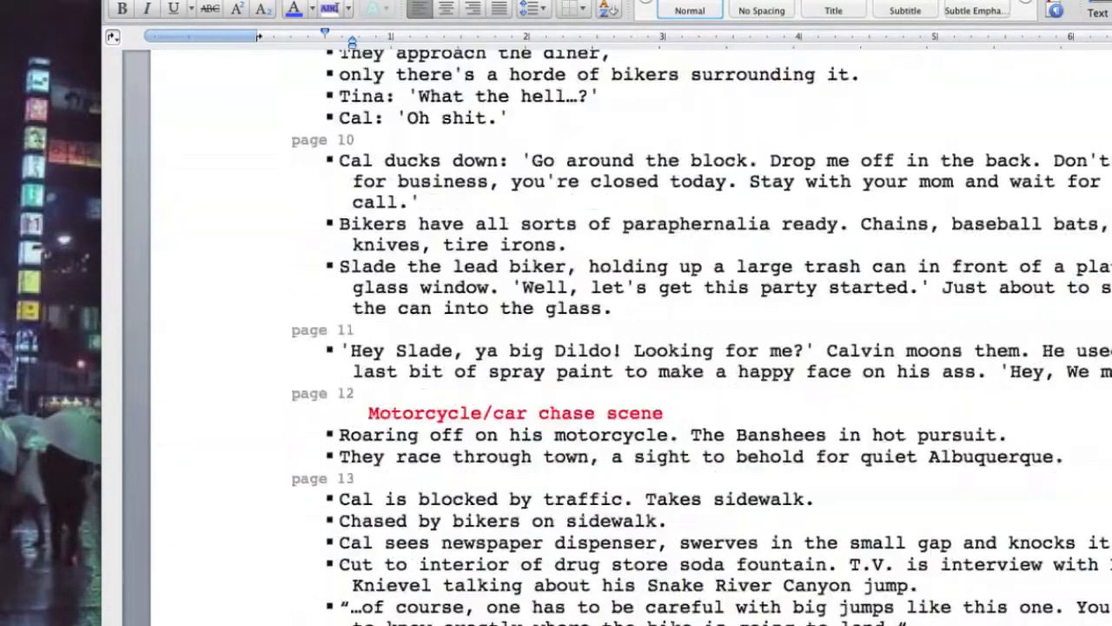
scroll(630, 338, "down", 20)
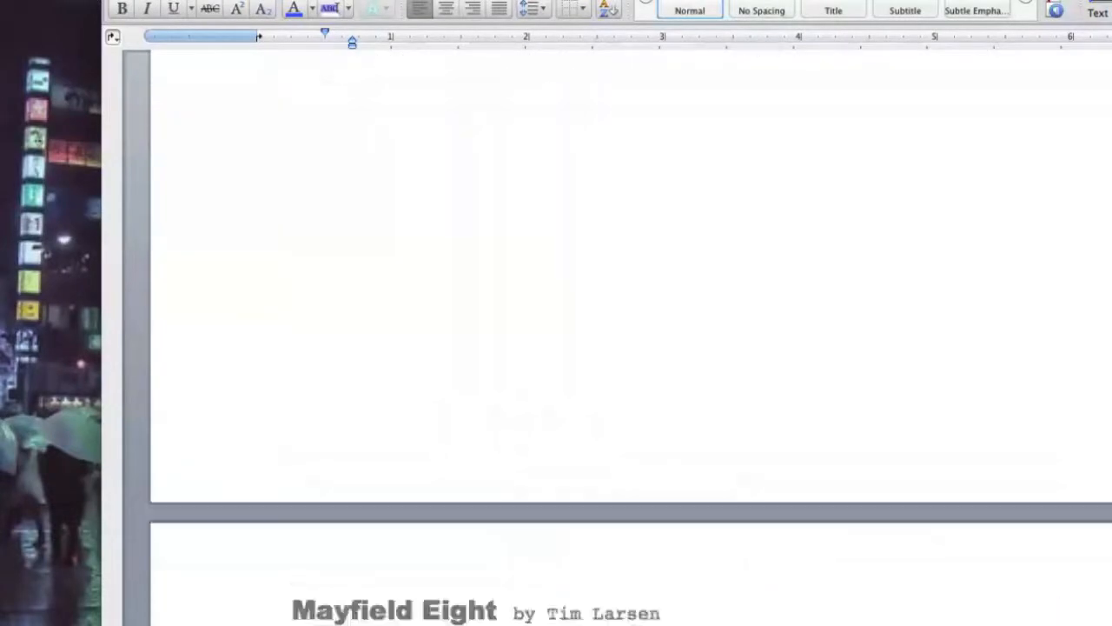
scroll(630, 339, "down", 20)
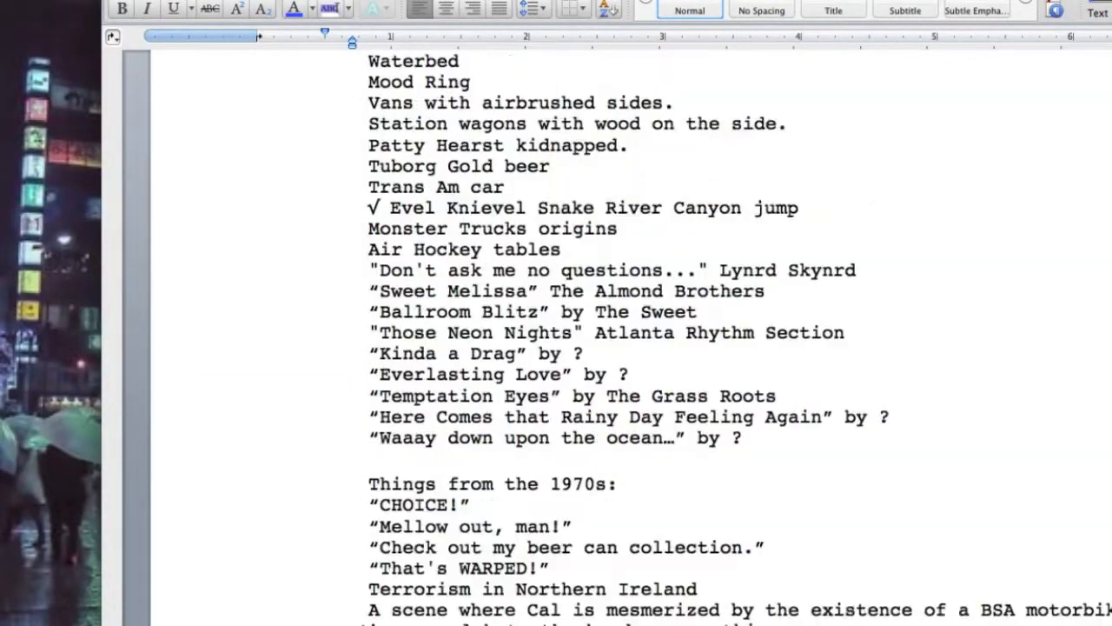
scroll(630, 339, "up", 20)
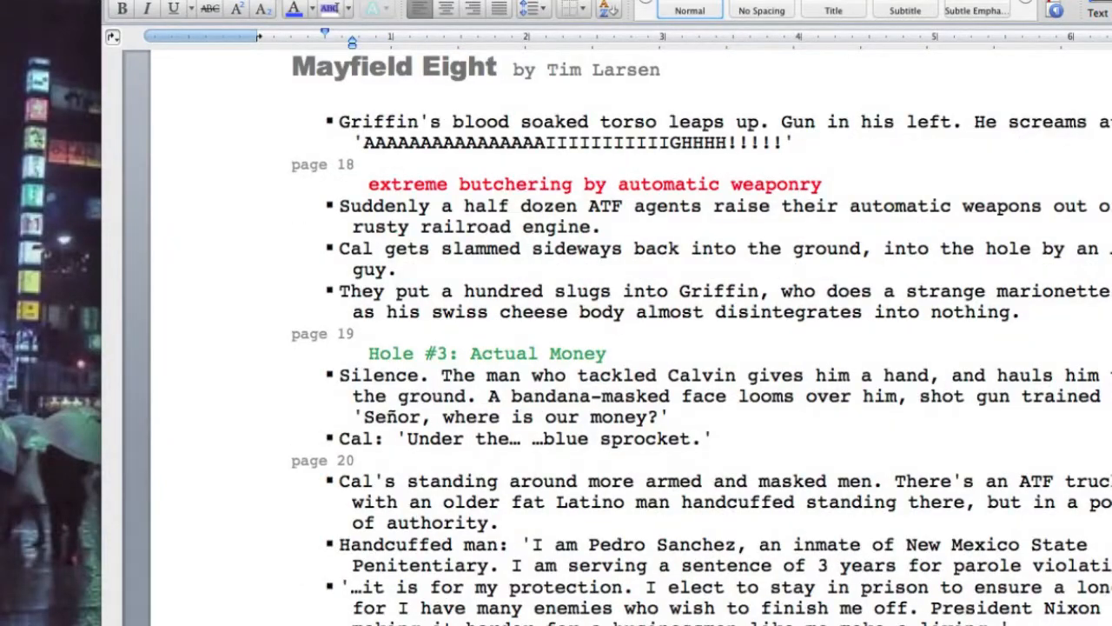
scroll(630, 339, "up", 20)
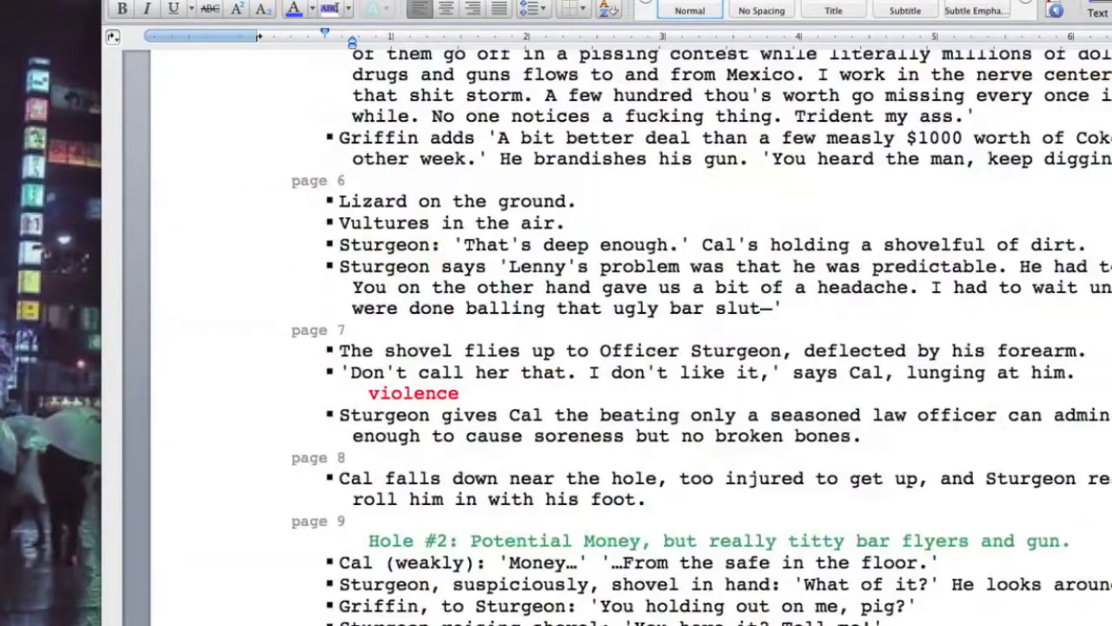
scroll(630, 339, "up", 20)
scroll(536, 378, "up", 3)
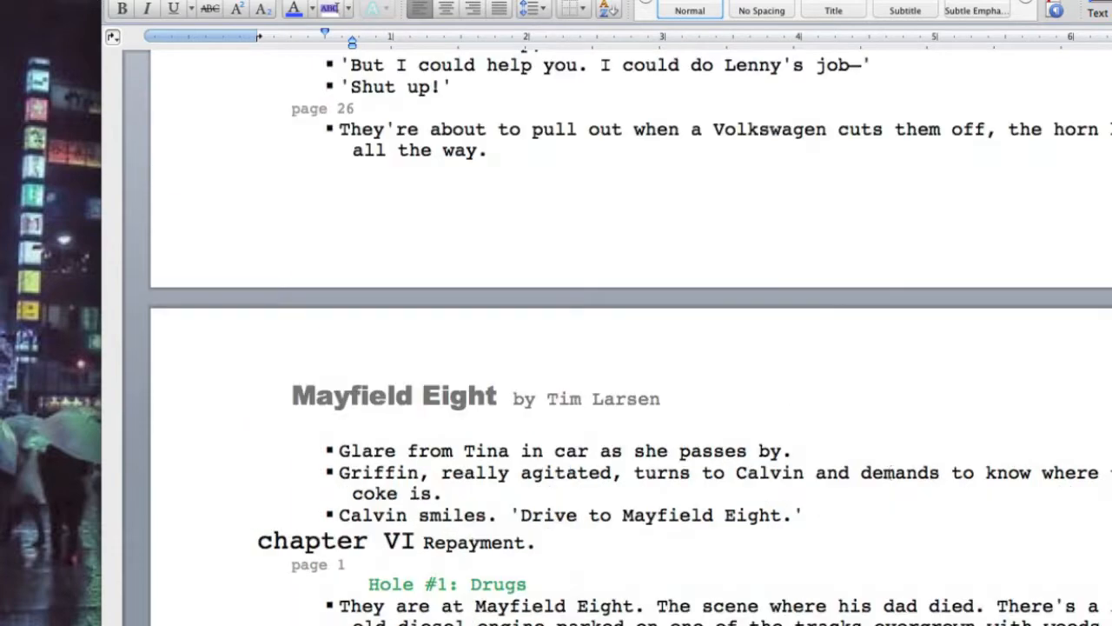
Examine the green "Hole" notes and the red "violence" note among the page entries of chapter VI
scroll(589, 455, "down", 5)
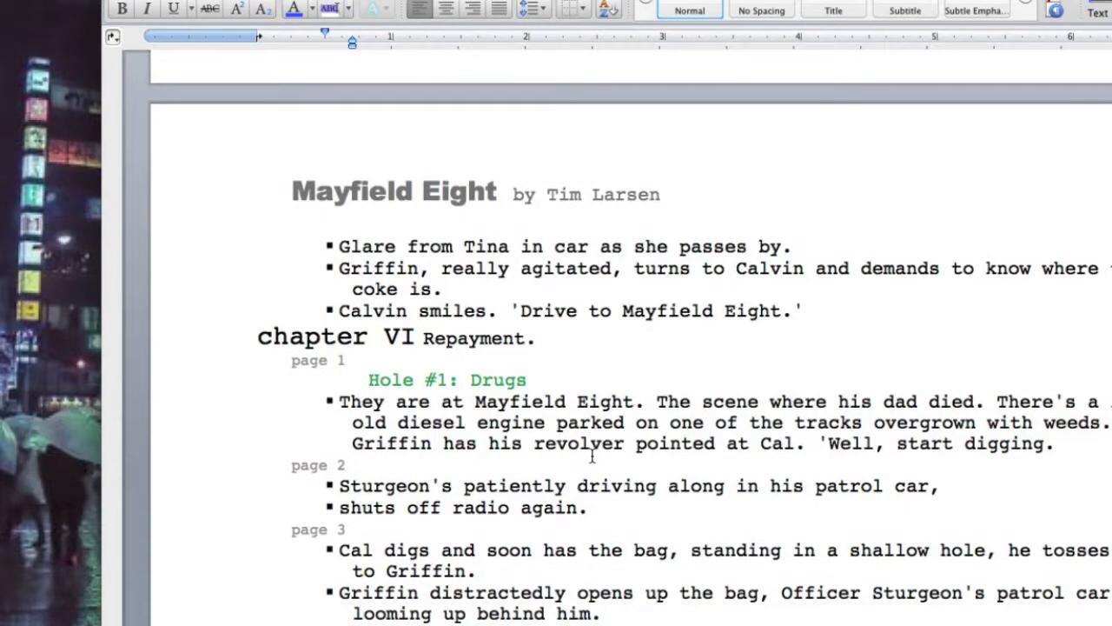
scroll(711, 444, "down", 20)
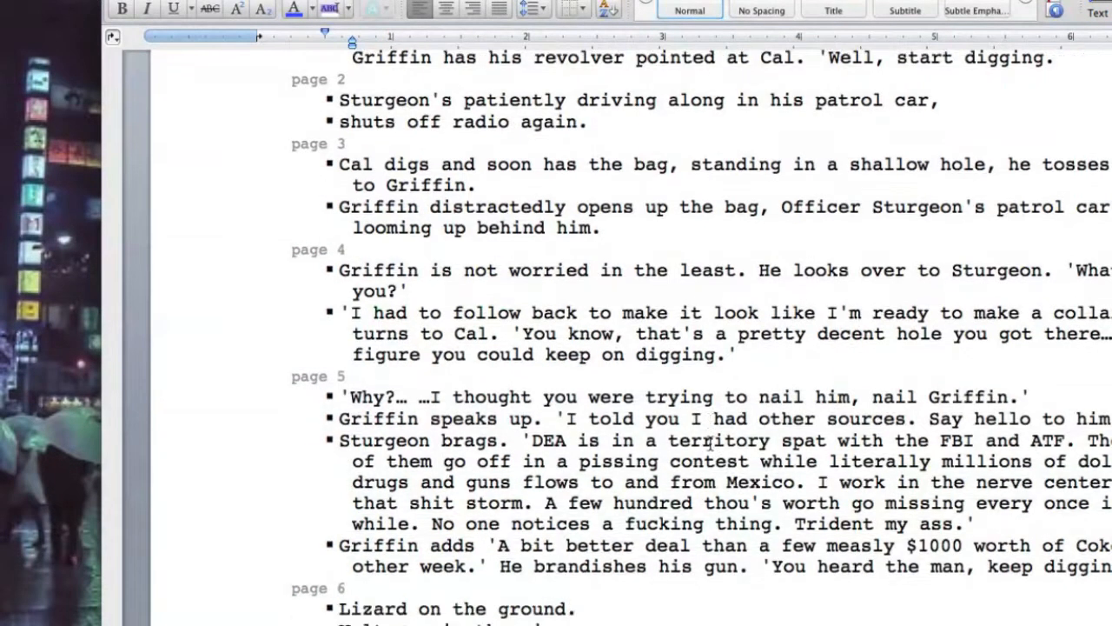
scroll(711, 443, "down", 8)
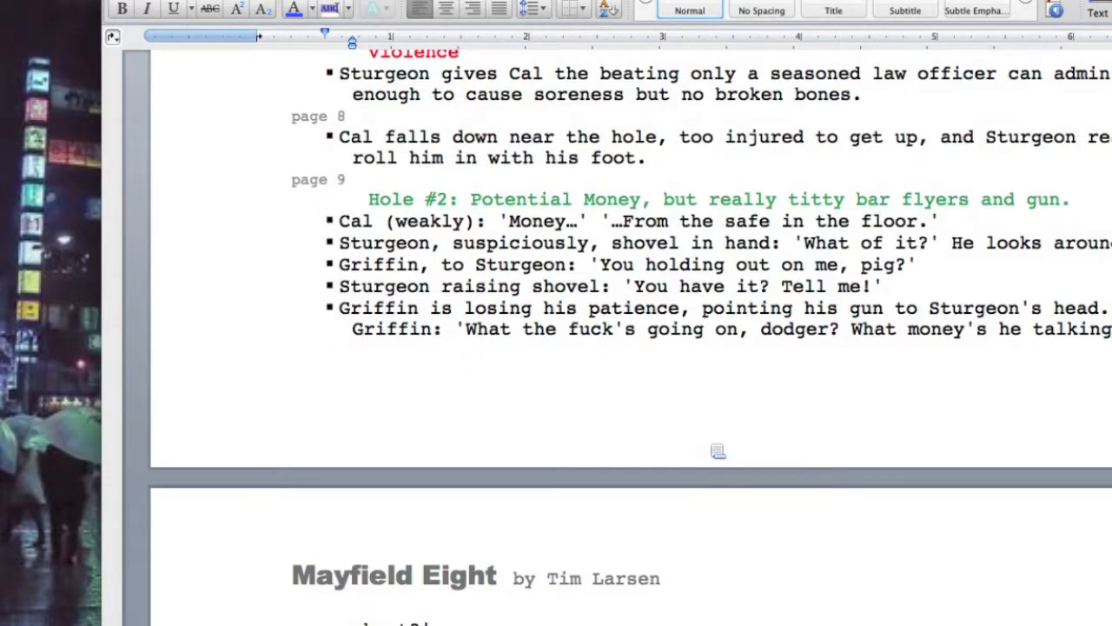
scroll(717, 451, "up", 4)
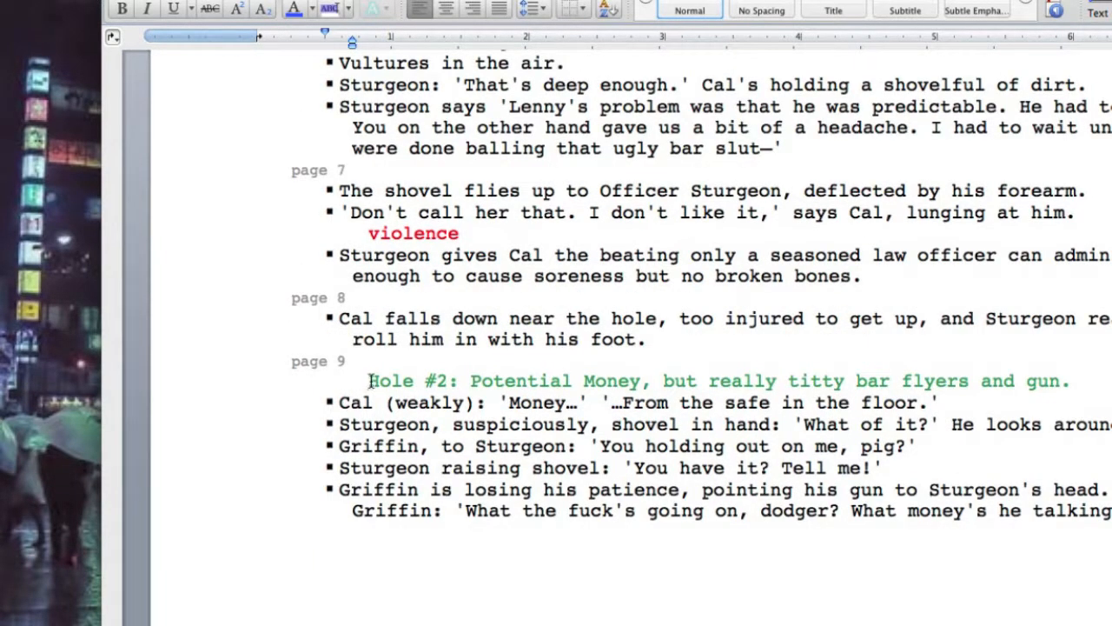
scroll(640, 397, "up", 2)
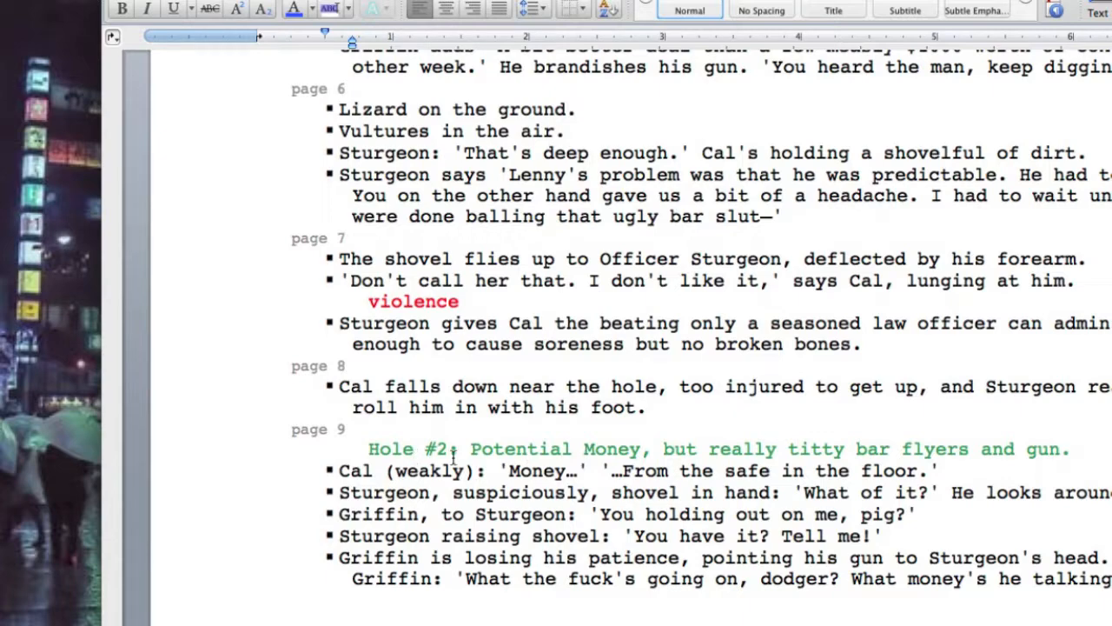
scroll(532, 435, "up", 20)
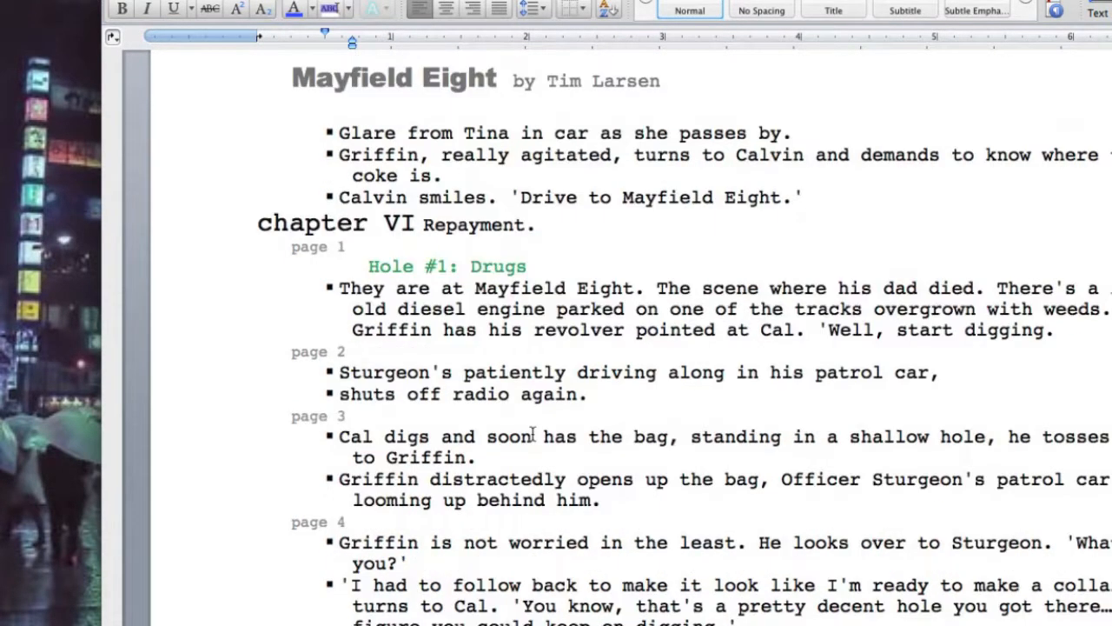
scroll(539, 440, "up", 11)
scroll(576, 455, "down", 5)
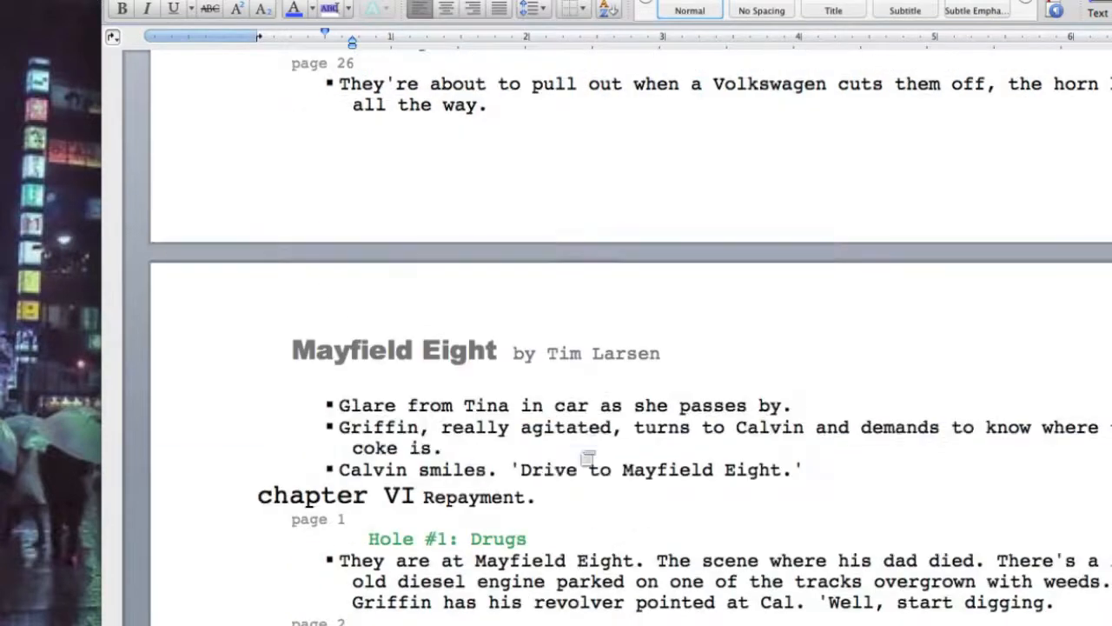
Read through the page entries of chapter VI from page 1 to page 9
scroll(588, 458, "down", 2)
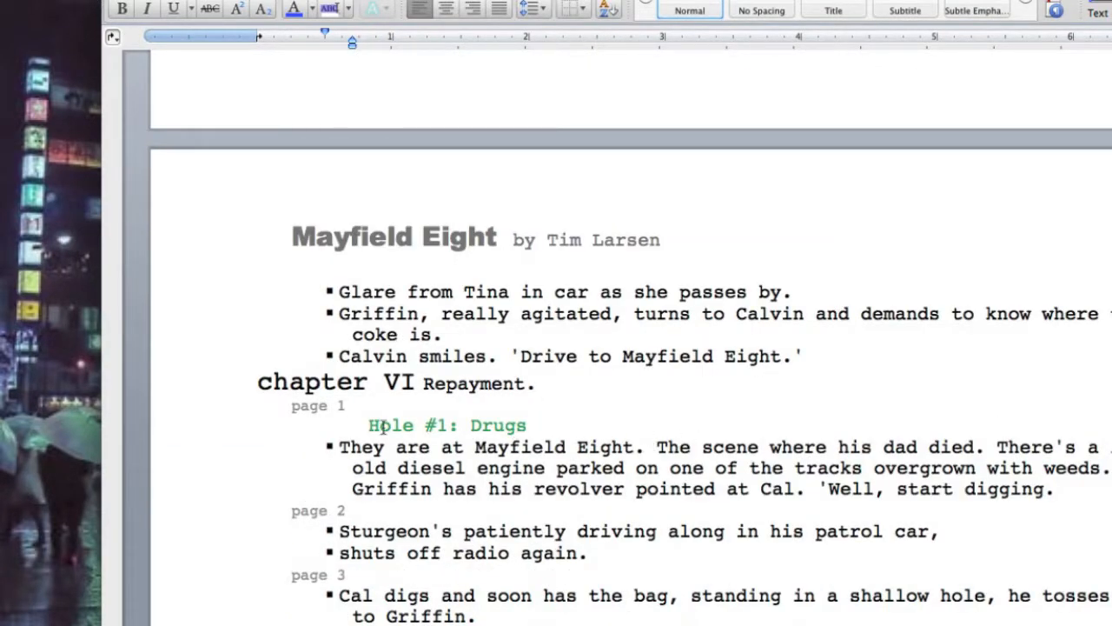
scroll(549, 418, "down", 1)
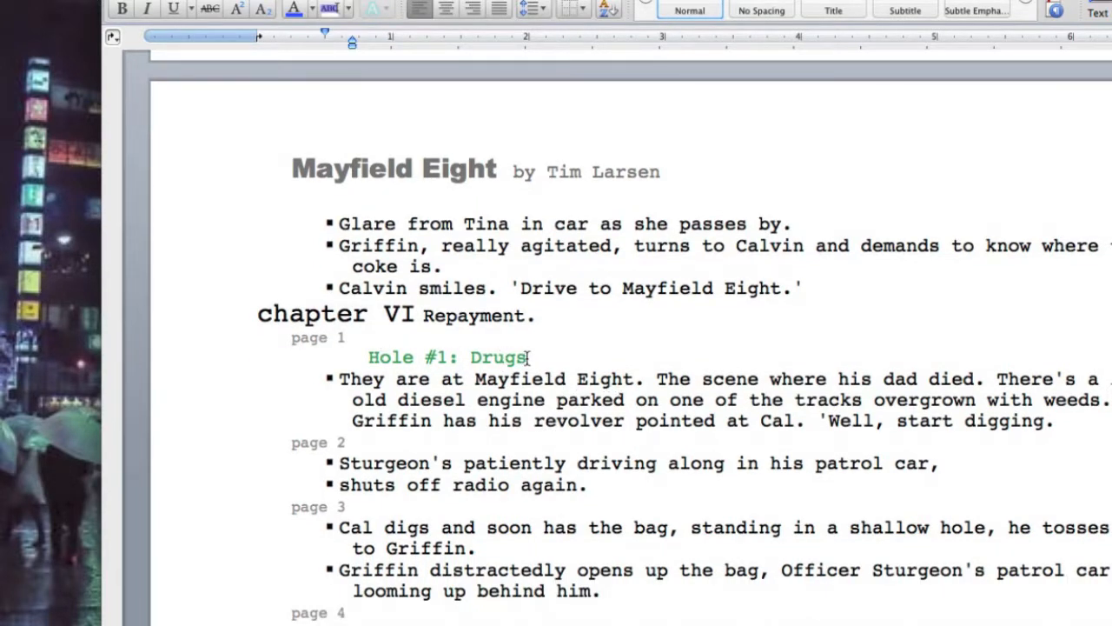
scroll(529, 356, "down", 3)
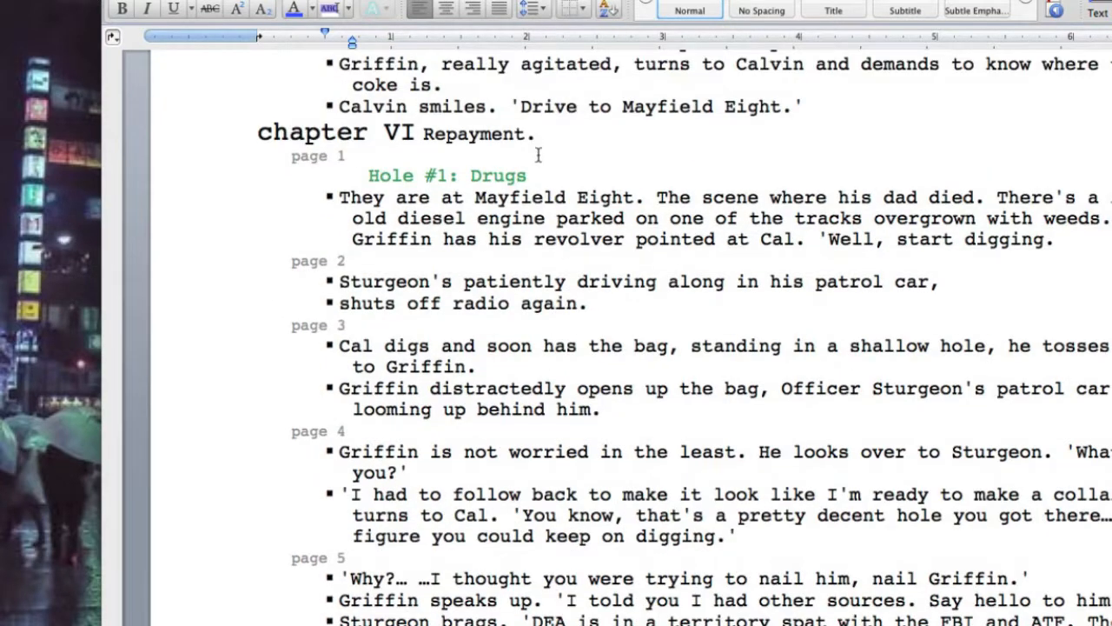
scroll(713, 297, "down", 10)
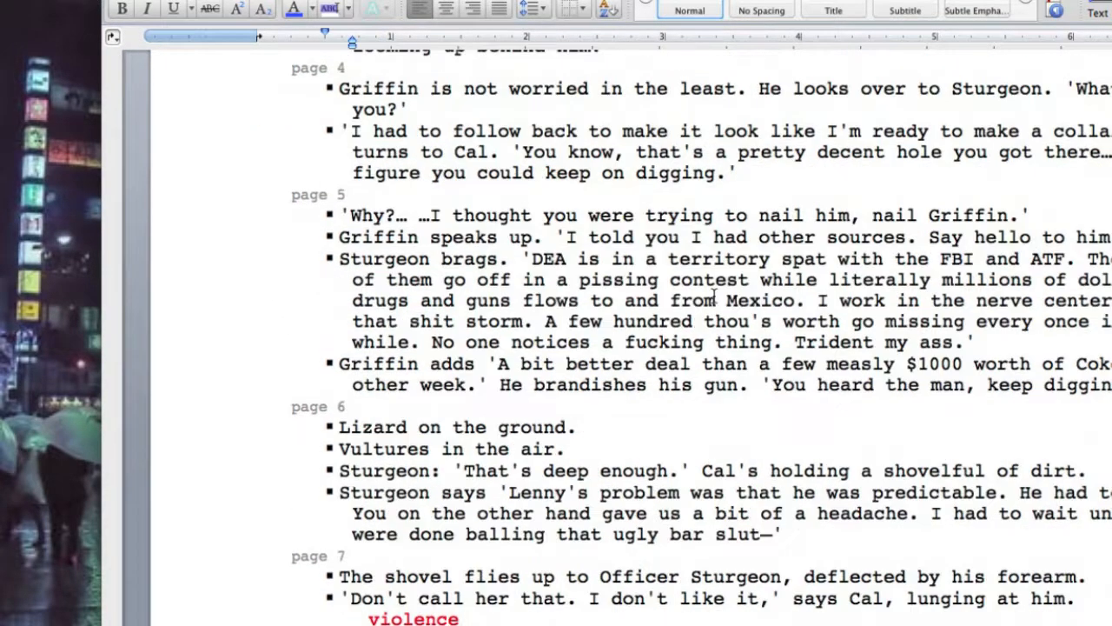
scroll(713, 299, "down", 2)
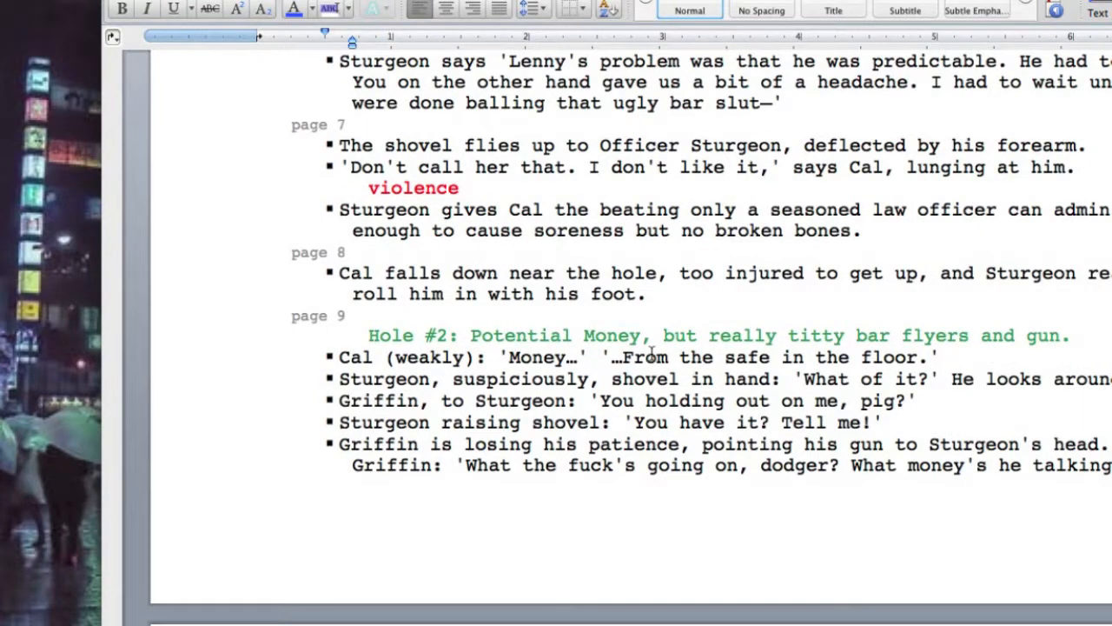
Return to the start of the outline and examine the page entries and red notes of chapter I up to page 23
scroll(678, 371, "up", 20)
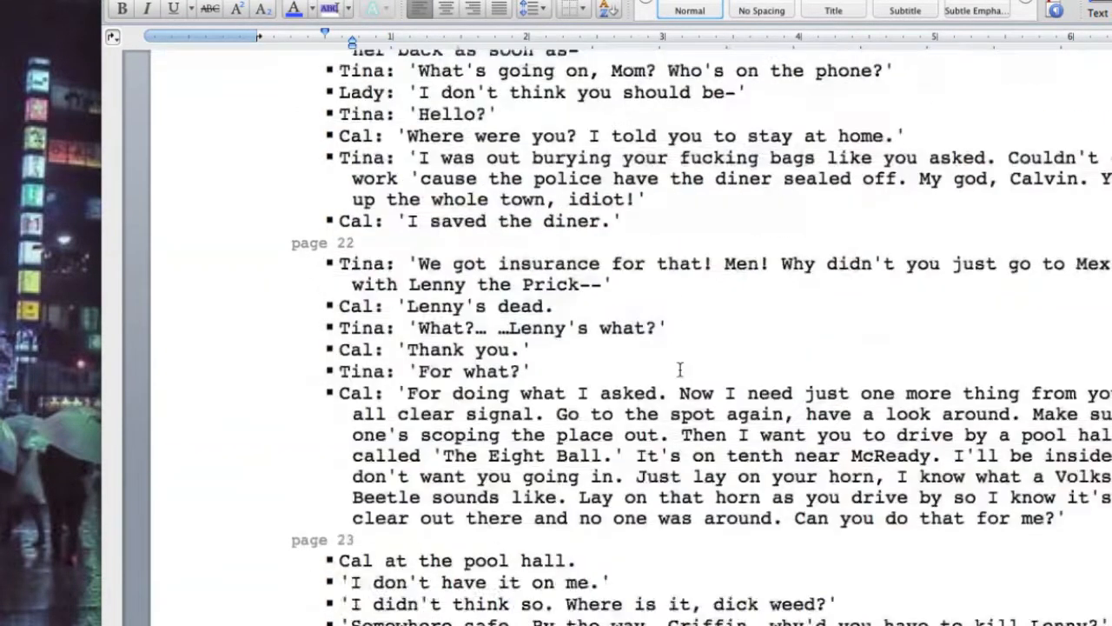
scroll(679, 372, "up", 20)
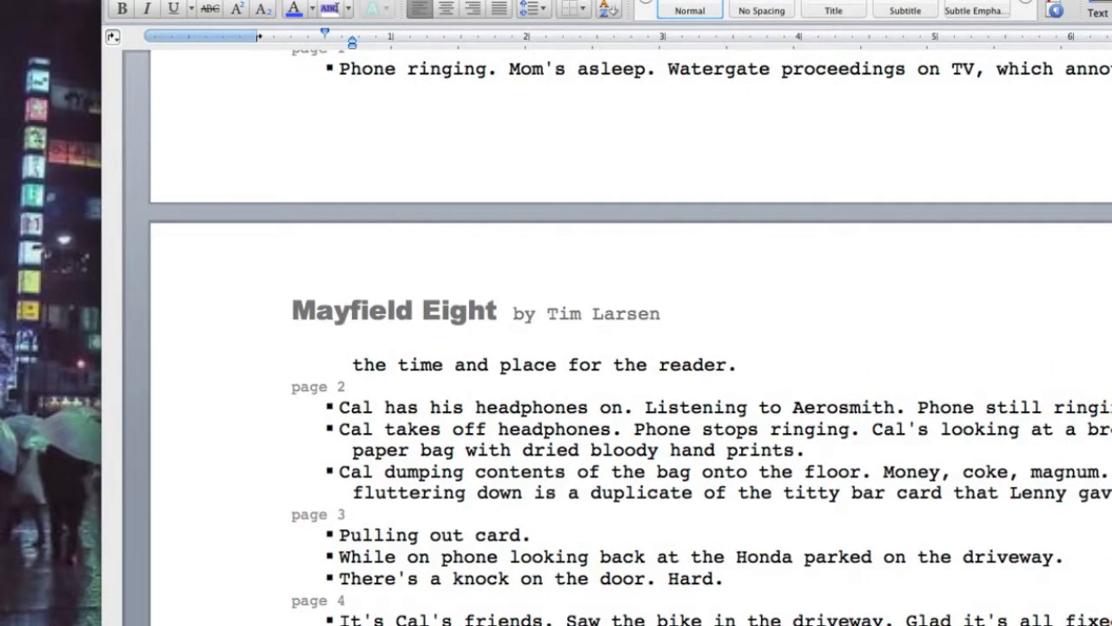
scroll(678, 372, "down", 20)
scroll(679, 372, "up", 8)
scroll(785, 348, "up", 20)
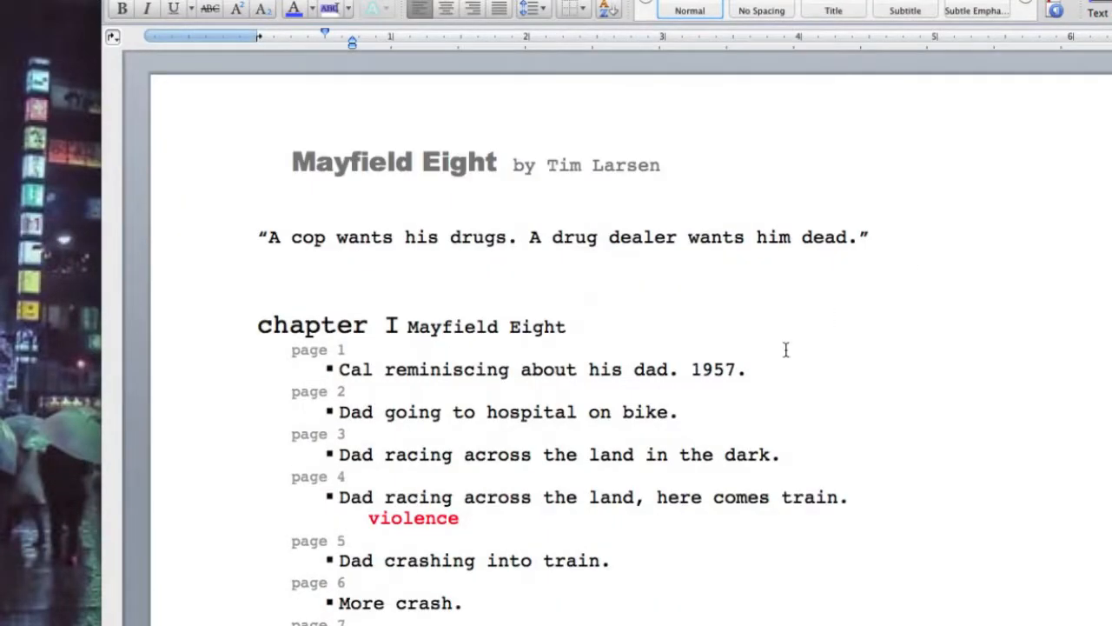
scroll(749, 397, "down", 2)
scroll(749, 397, "down", 15)
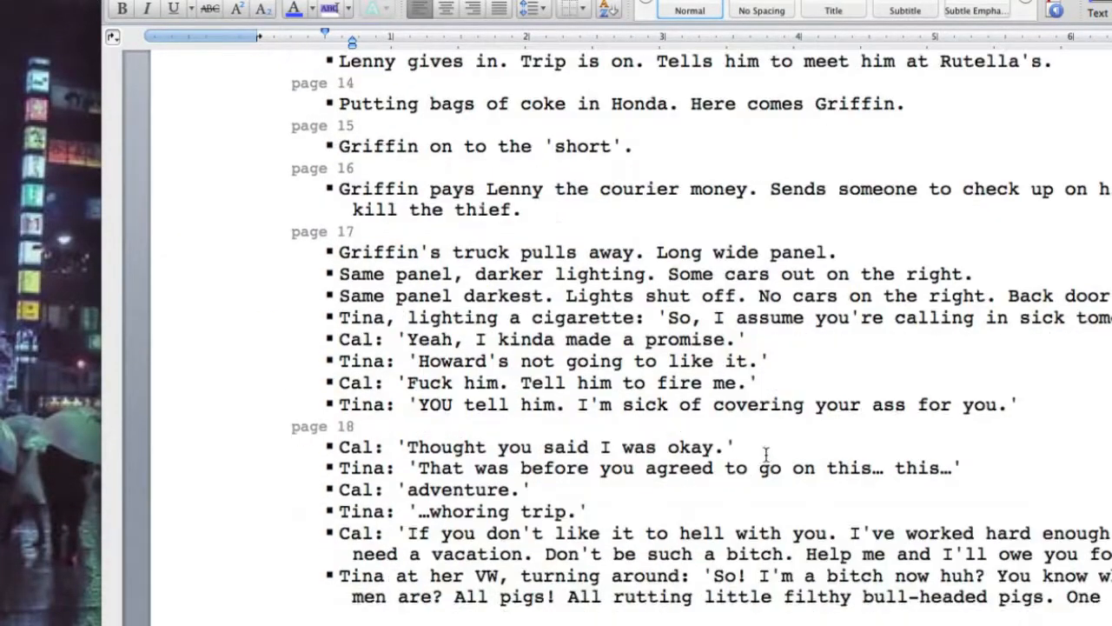
scroll(765, 456, "down", 8)
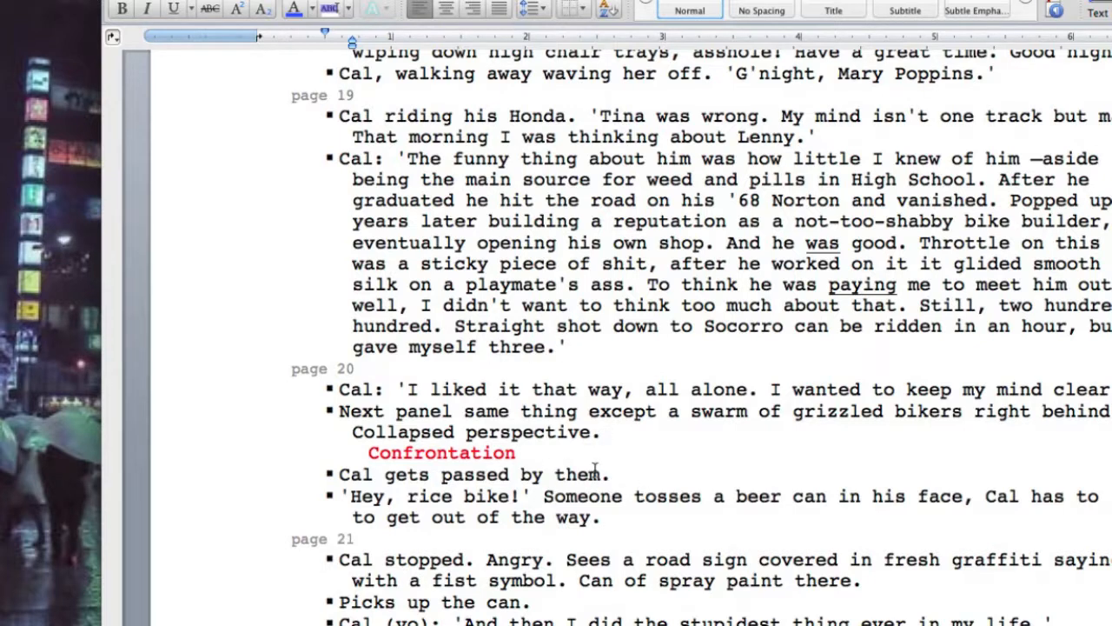
scroll(596, 470, "down", 5)
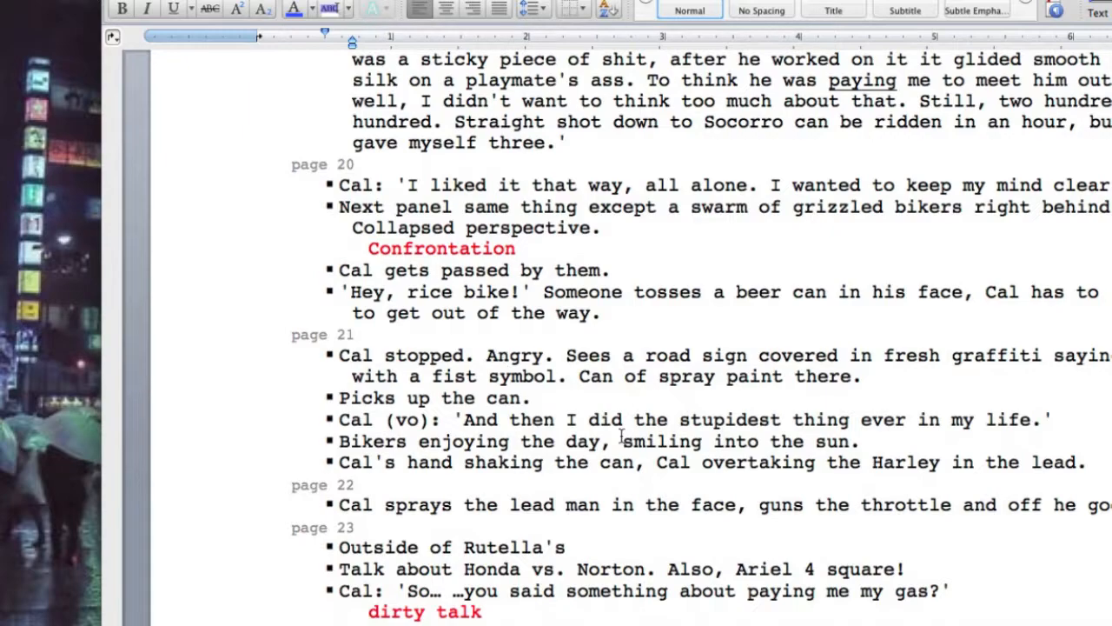
scroll(620, 442, "down", 4)
scroll(657, 435, "up", 10)
scroll(658, 434, "up", 15)
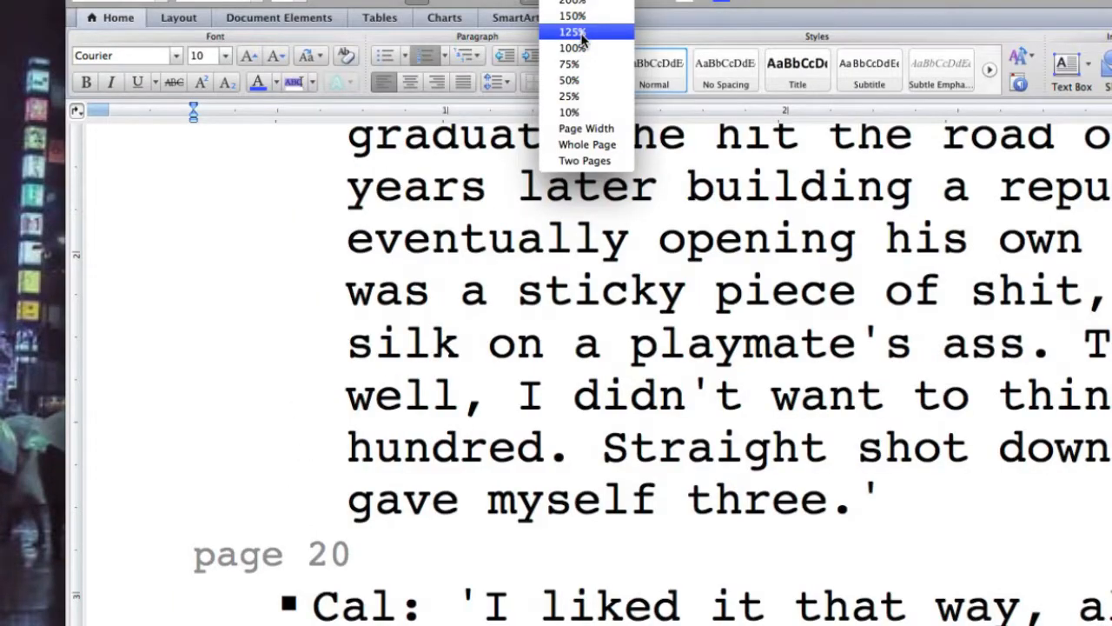
Set the document zoom to 150%
left_click(581, 36)
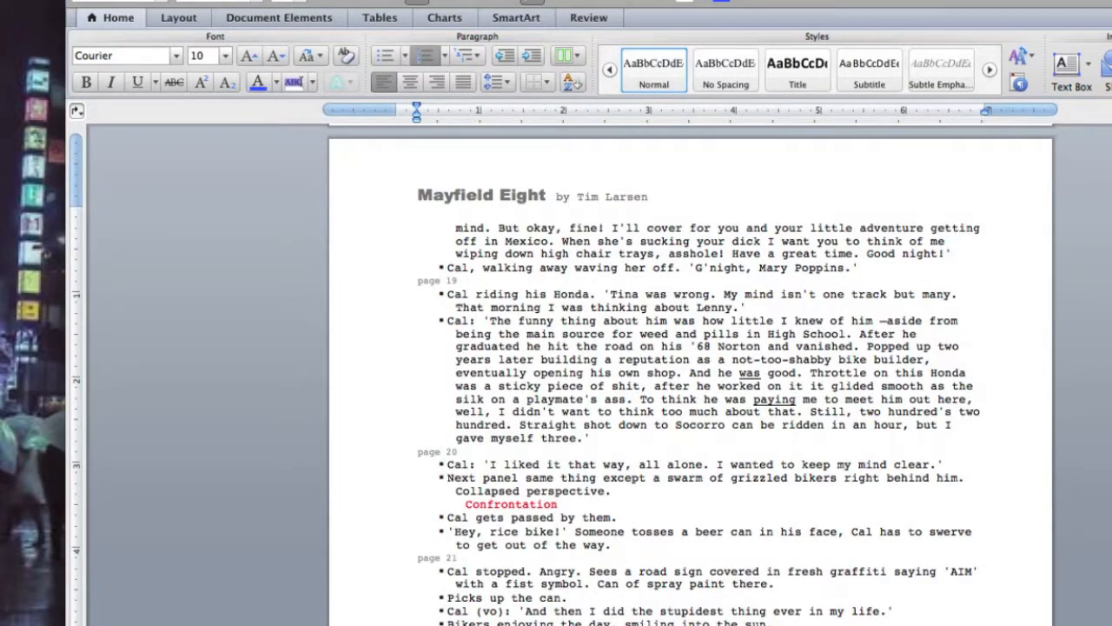
left_click(587, 1)
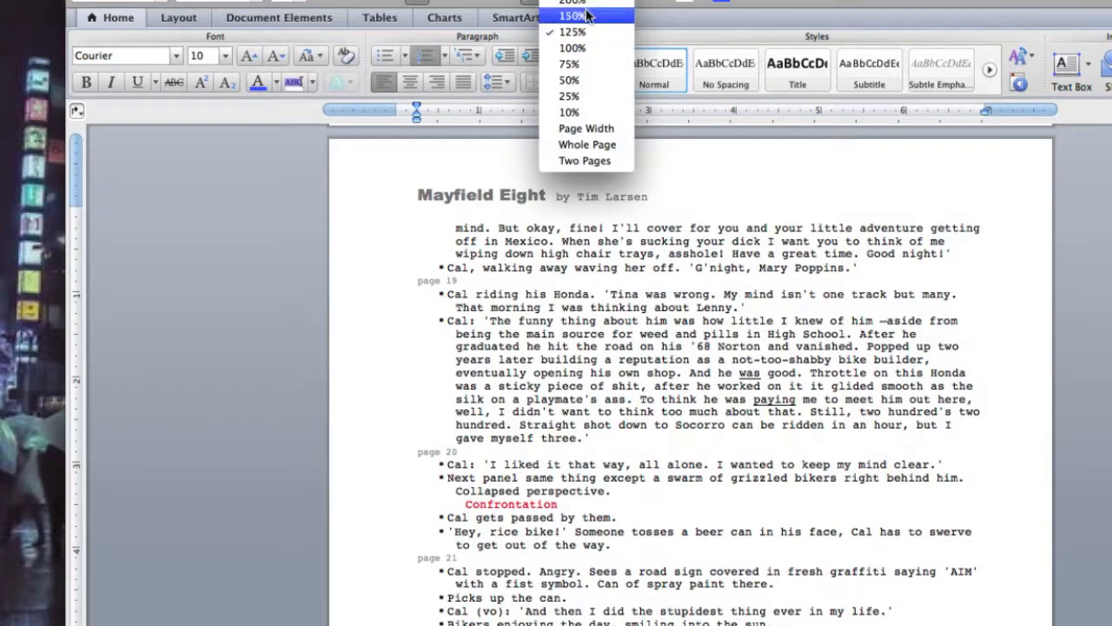
left_click(588, 16)
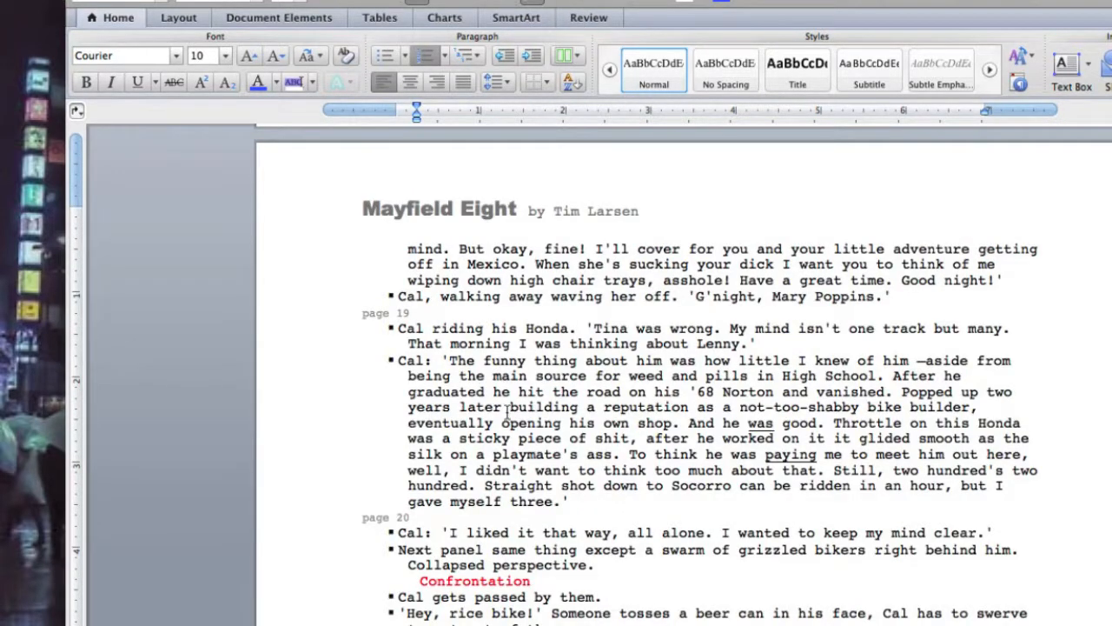
Move the whole page 3 entry of chapter II, with all its panel lines, up ahead of the page 2 entry using move_text_up
scroll(507, 410, "down", 10)
scroll(737, 395, "down", 10)
scroll(746, 403, "down", 6)
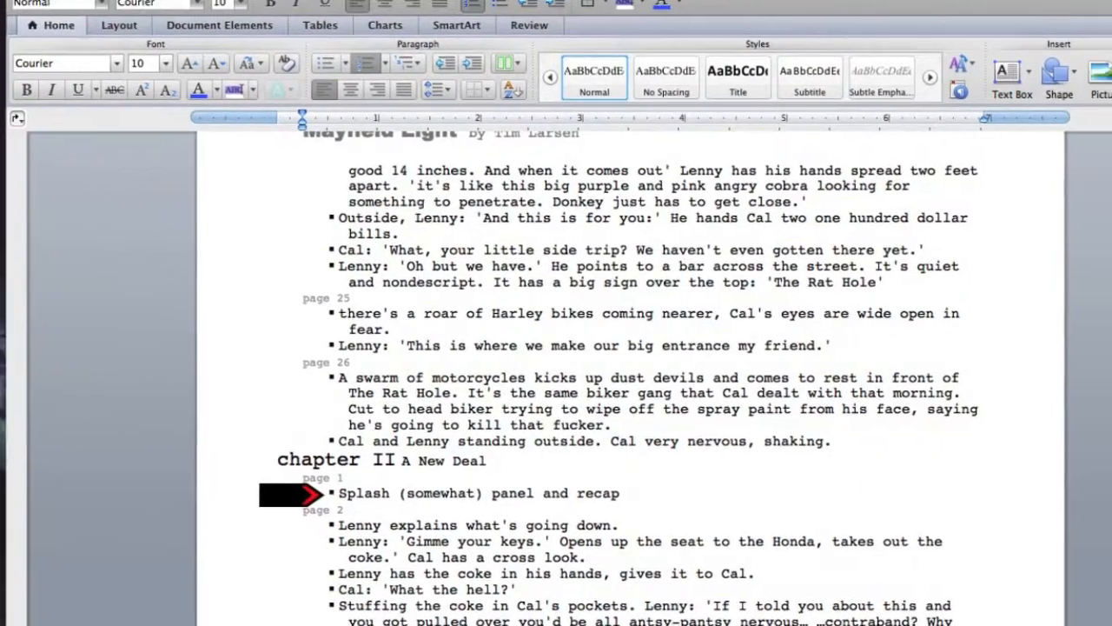
scroll(528, 429, "down", 2)
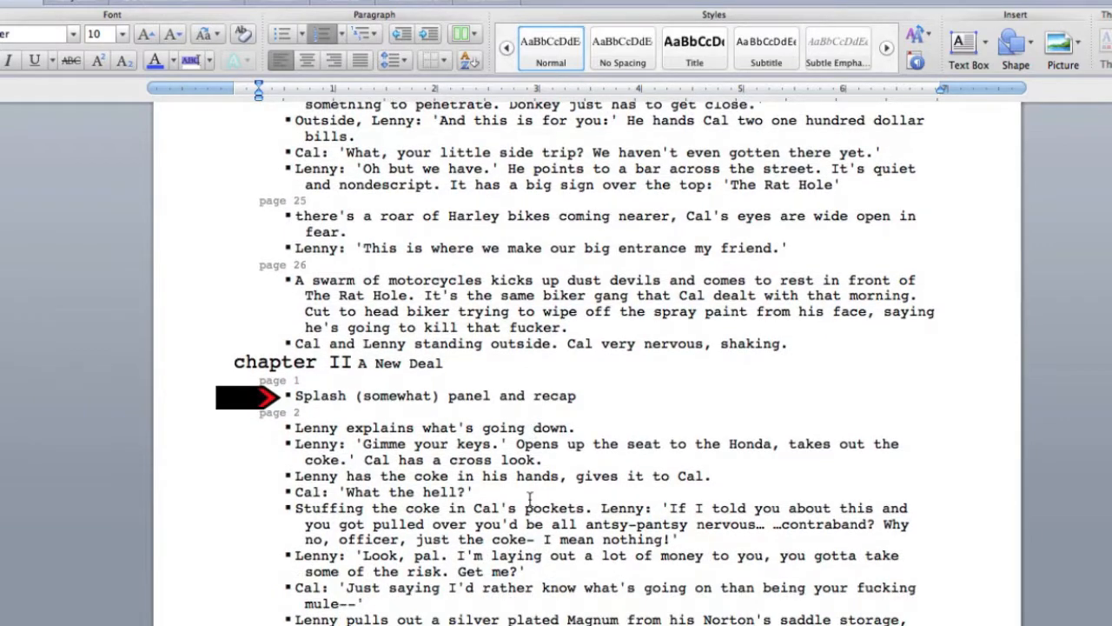
scroll(529, 497, "down", 1)
scroll(530, 502, "up", 5)
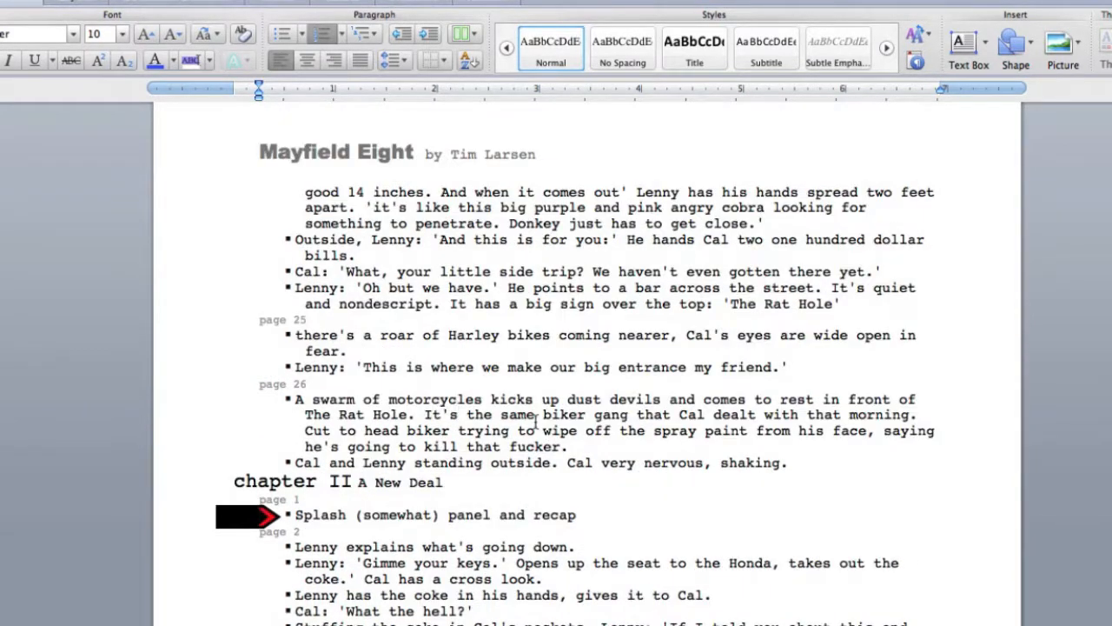
scroll(537, 422, "down", 12)
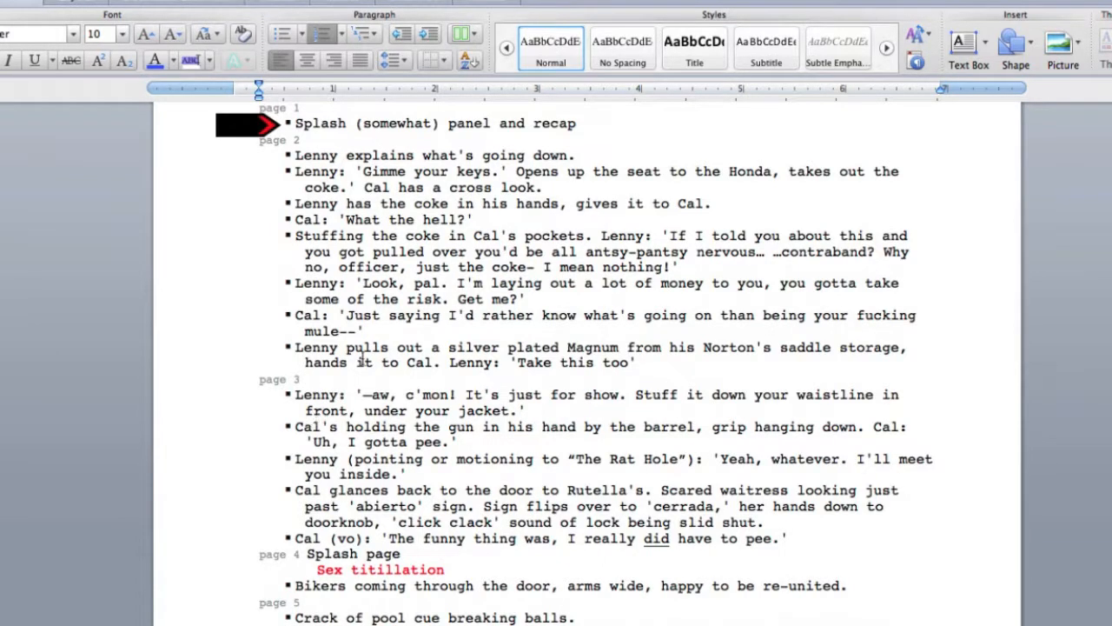
left_click_drag(789, 539, 240, 382)
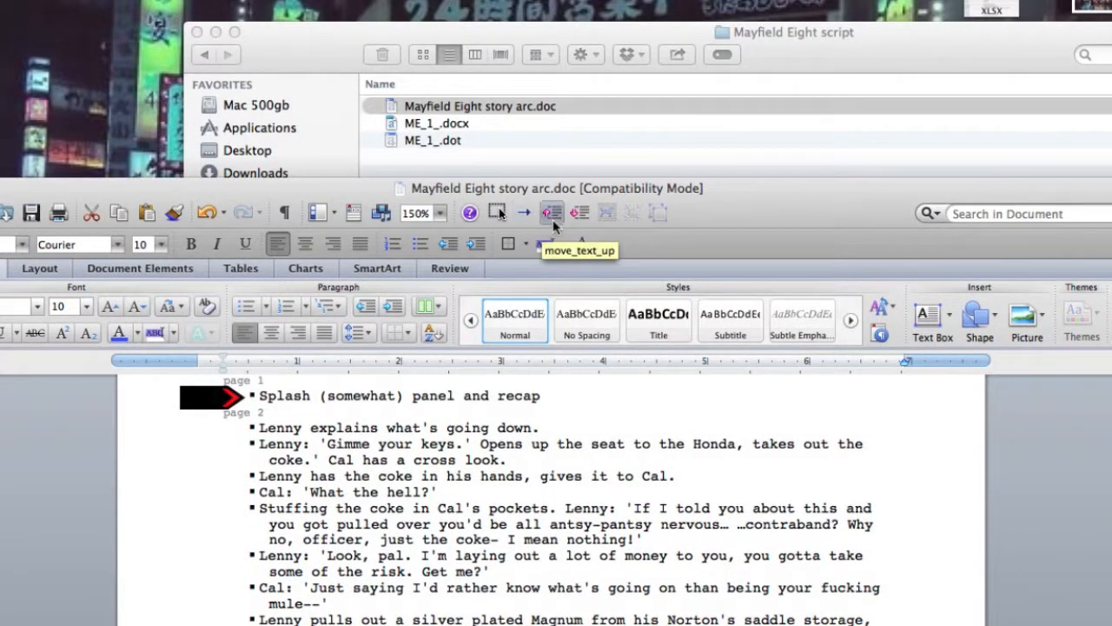
left_click(554, 215)
left_click(553, 214)
left_click(554, 215)
left_click(554, 214)
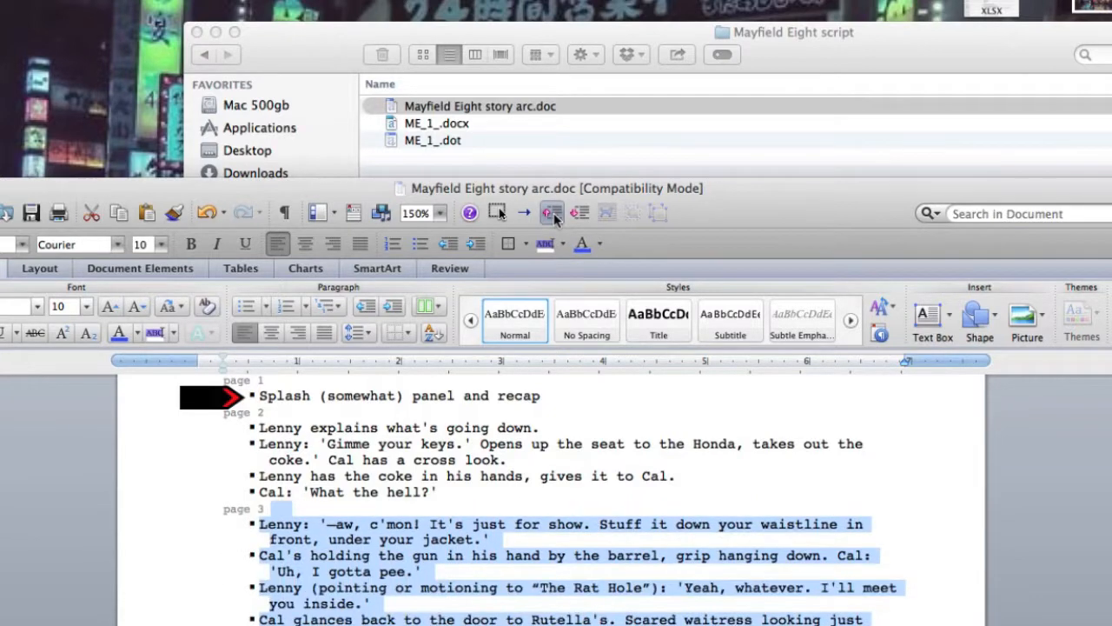
left_click(554, 215)
left_click(554, 214)
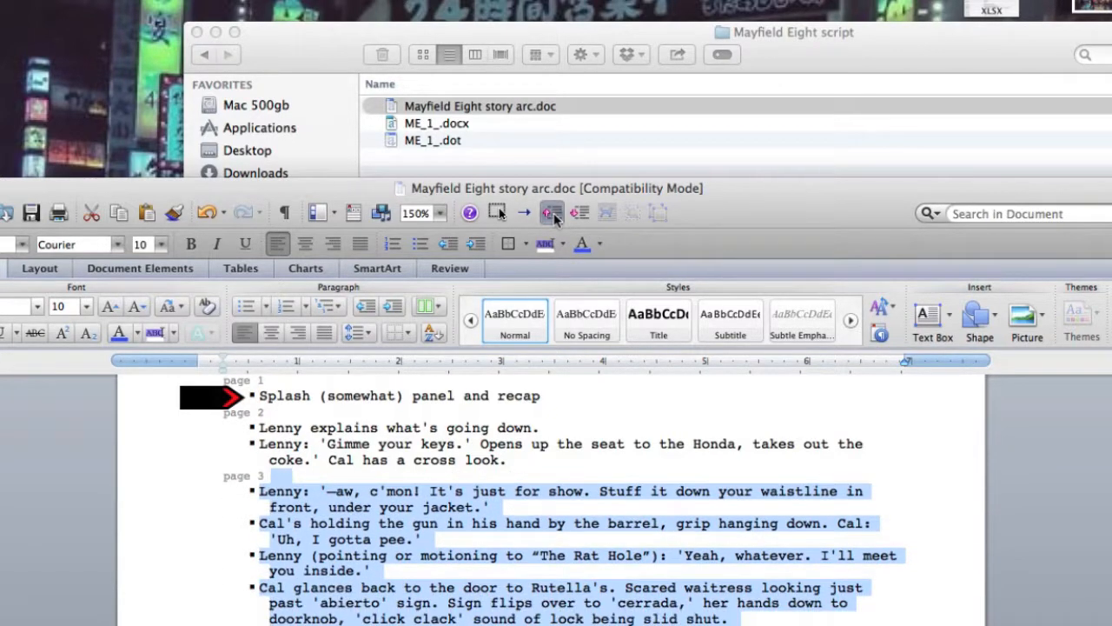
left_click(554, 214)
left_click(554, 215)
left_click(554, 215)
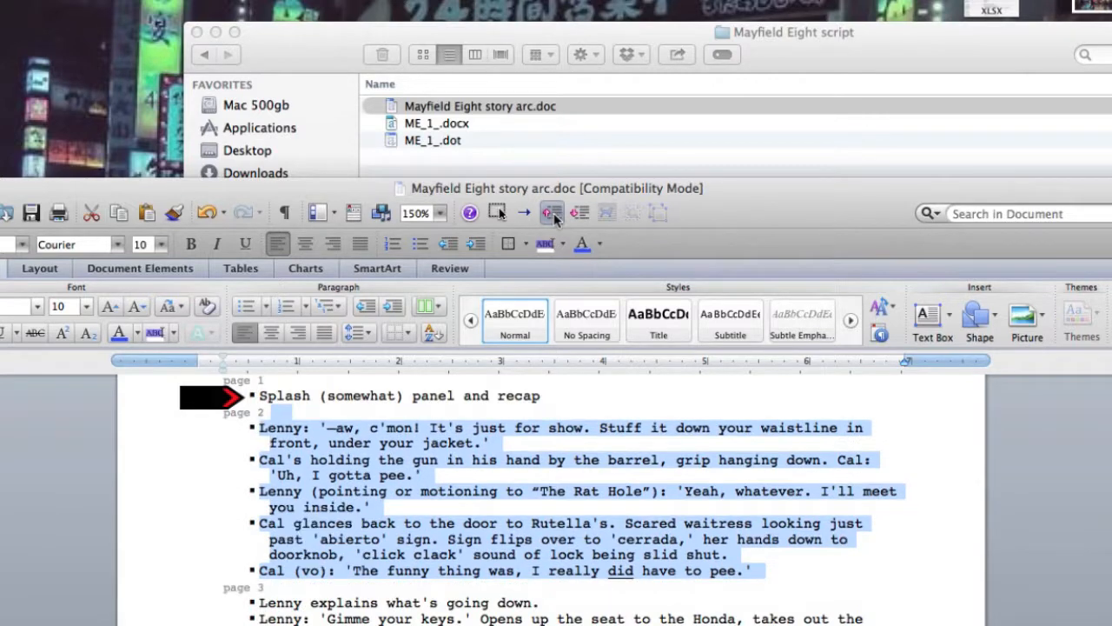
left_click_drag(711, 211, 756, 37)
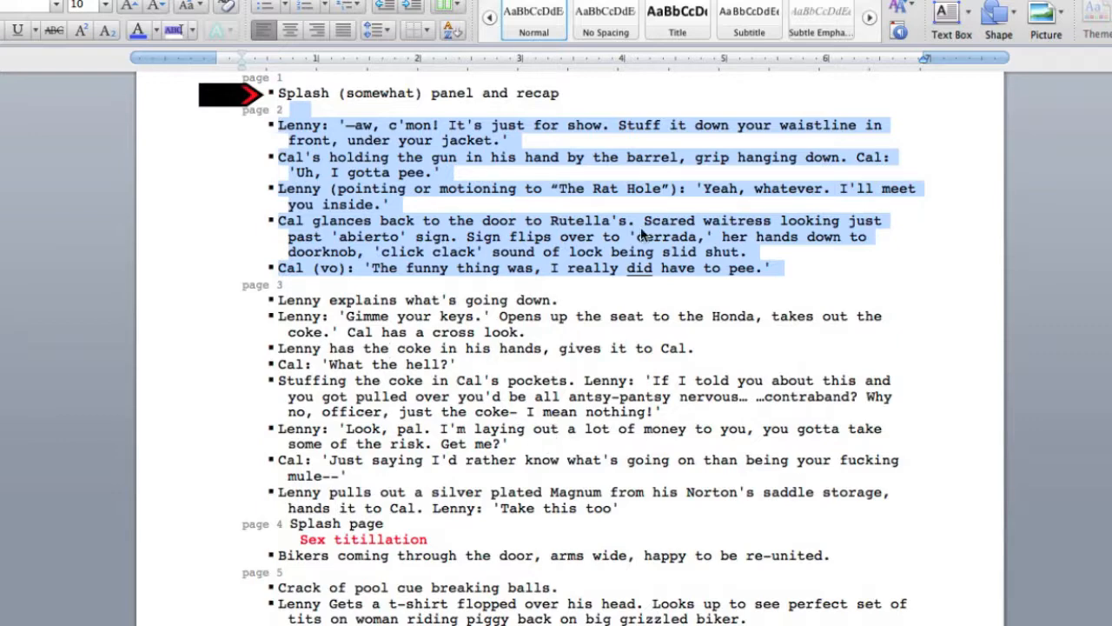
Deselect the moved text and review the page numbering and entries around it, from the end of chapter I to chapter II page 6
scroll(608, 317, "down", 3)
scroll(608, 317, "up", 3)
scroll(608, 317, "up", 5)
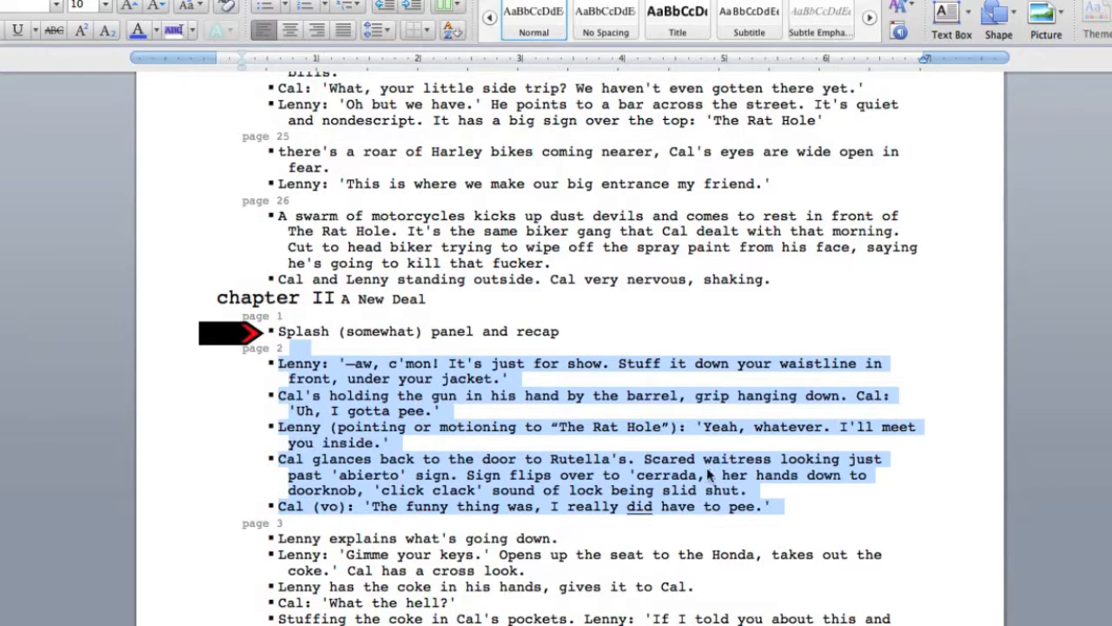
scroll(713, 474, "down", 5)
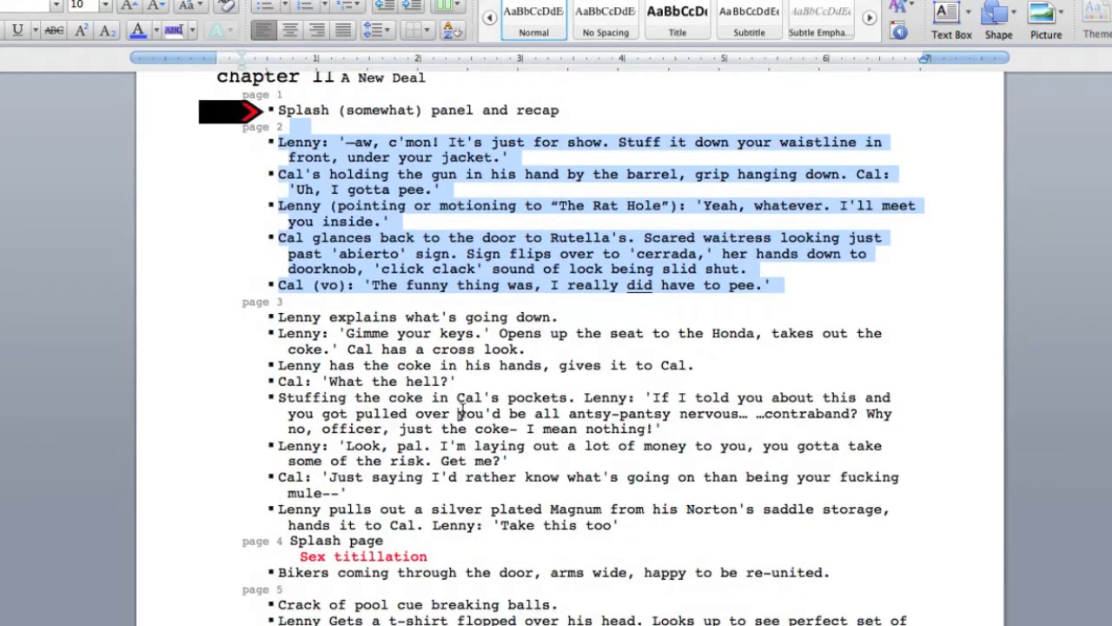
left_click(460, 426)
scroll(729, 425, "down", 2)
scroll(730, 426, "down", 3)
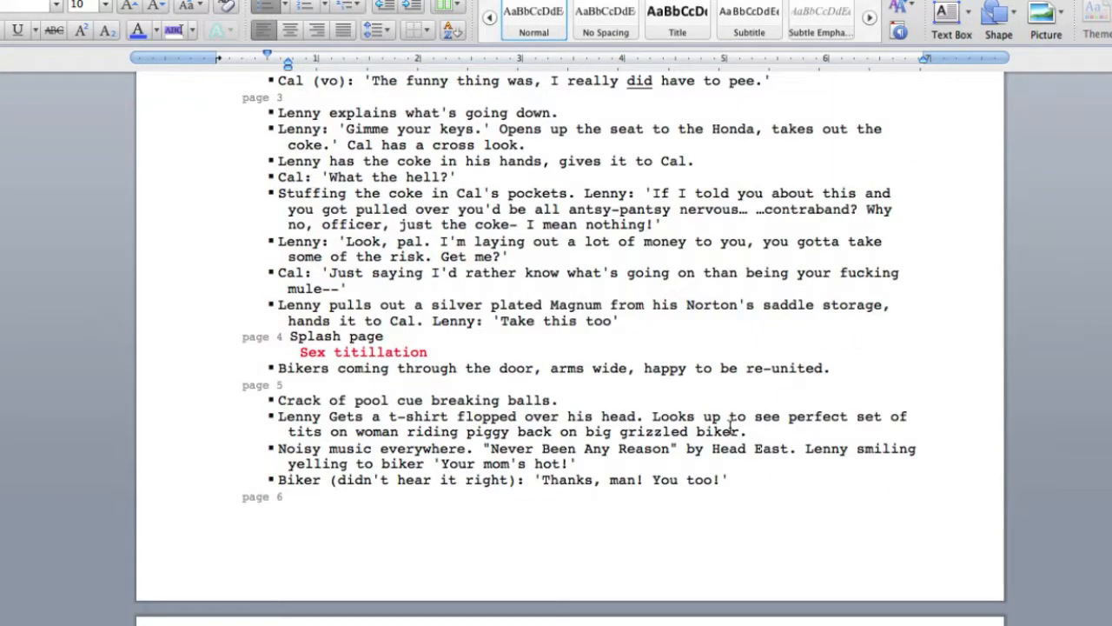
scroll(730, 426, "down", 2)
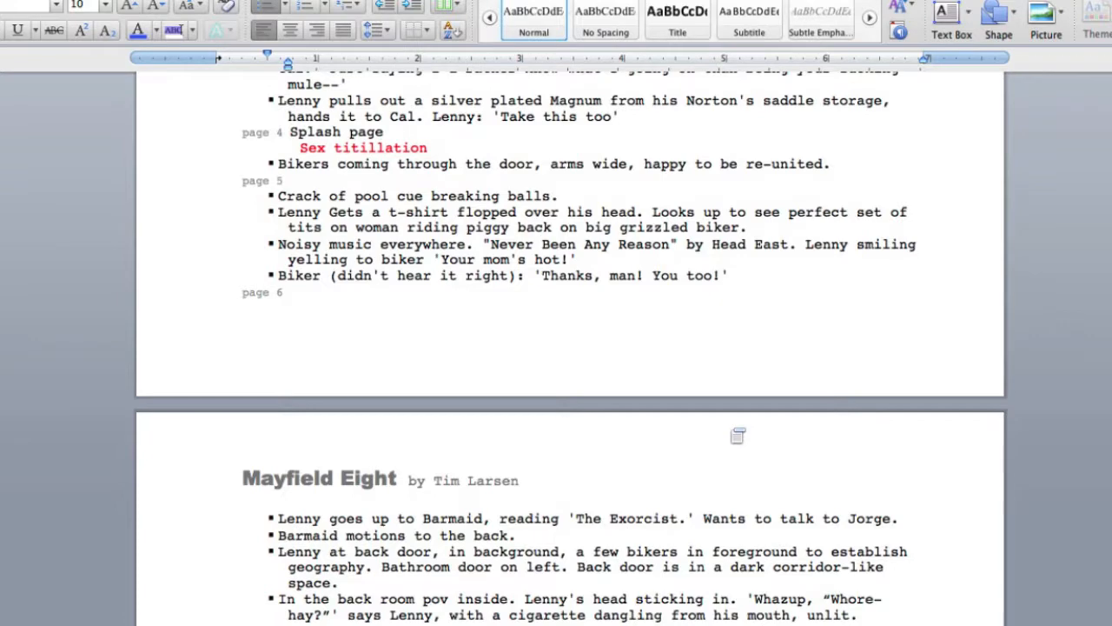
scroll(611, 233, "up", 5)
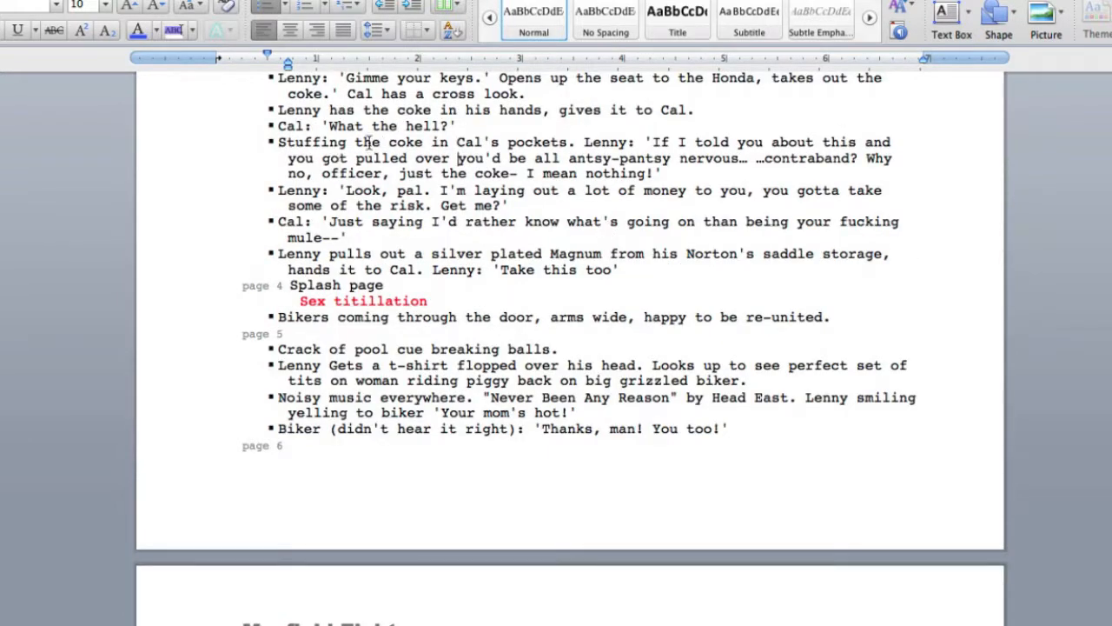
scroll(517, 198, "up", 5)
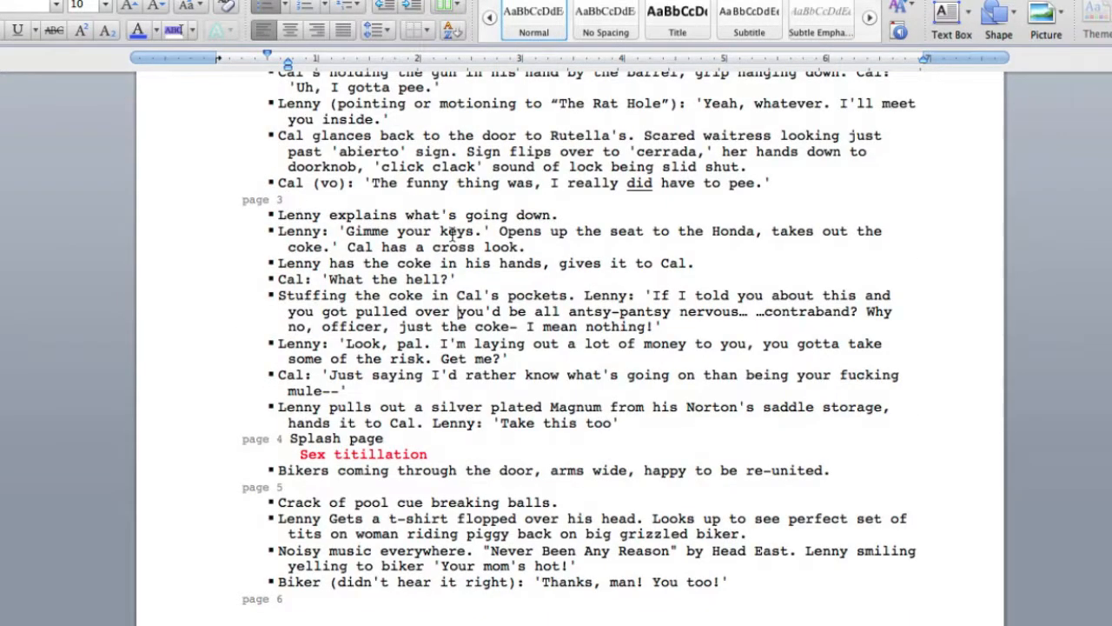
Highlight the panel lines under chapter II page 3, place the insertion point after its page label, and look over the entries through page 8
left_click_drag(401, 233, 574, 423)
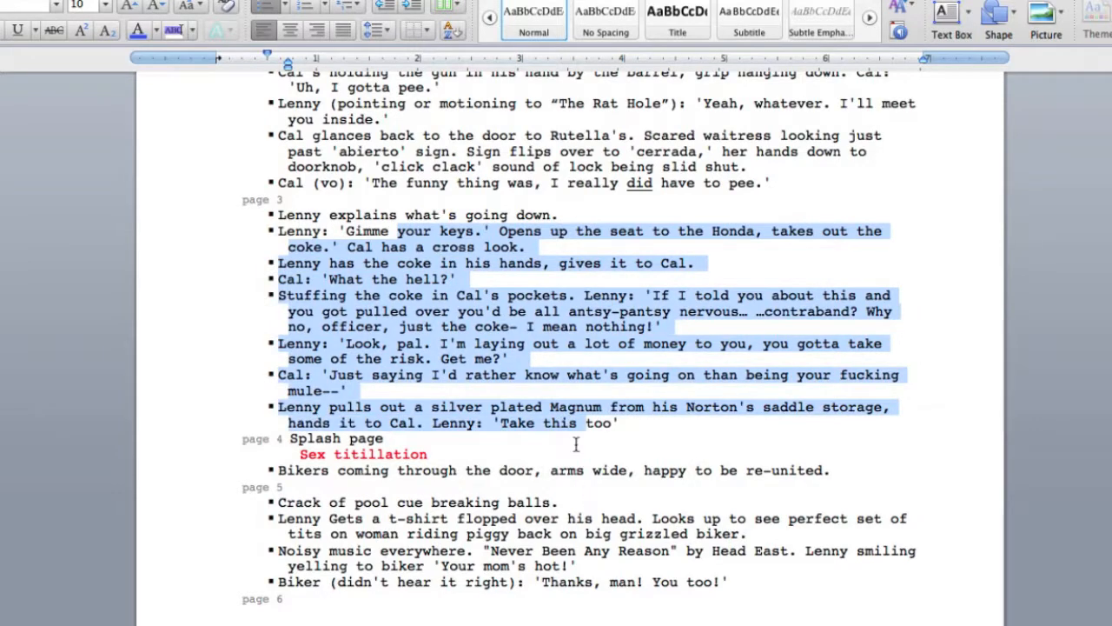
scroll(576, 486, "down", 5)
scroll(575, 517, "up", 5)
scroll(391, 266, "up", 2)
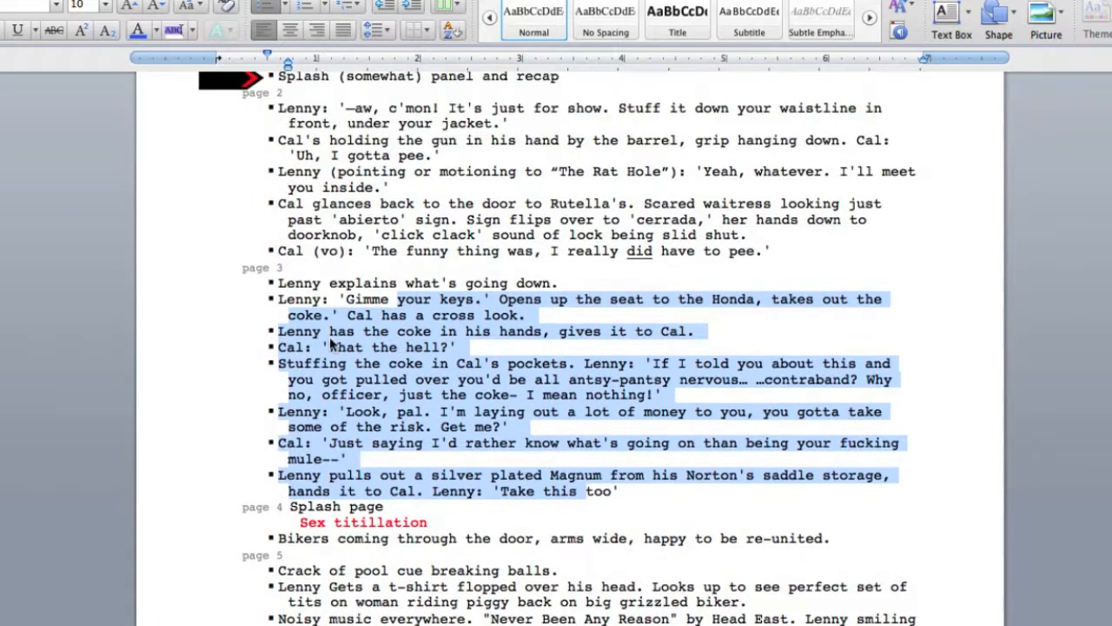
left_click(307, 266)
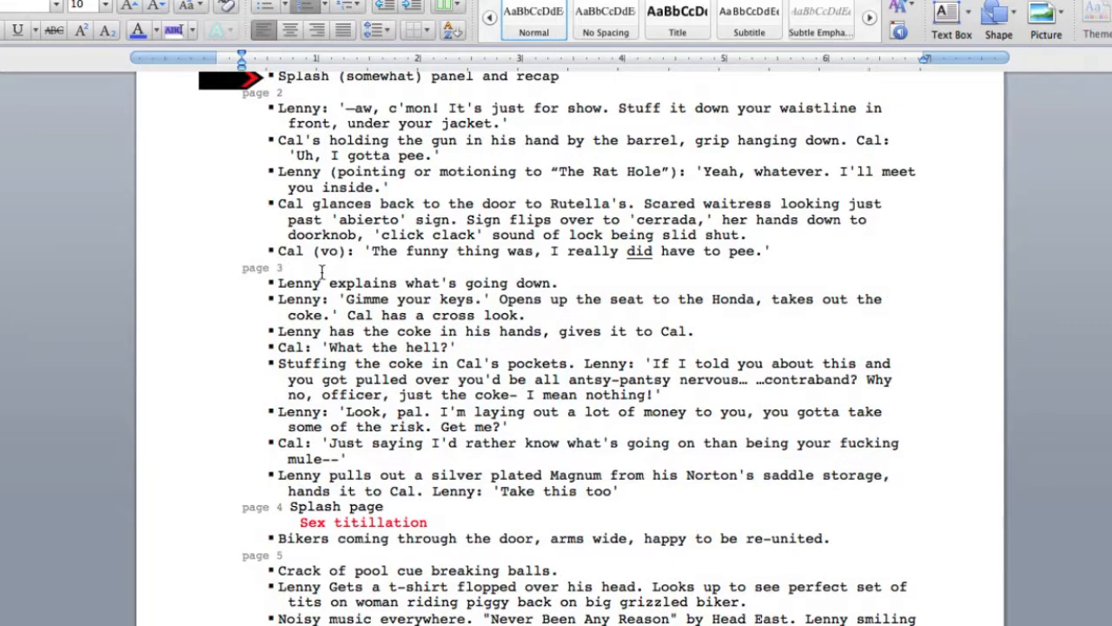
scroll(545, 453, "down", 10)
scroll(547, 454, "down", 8)
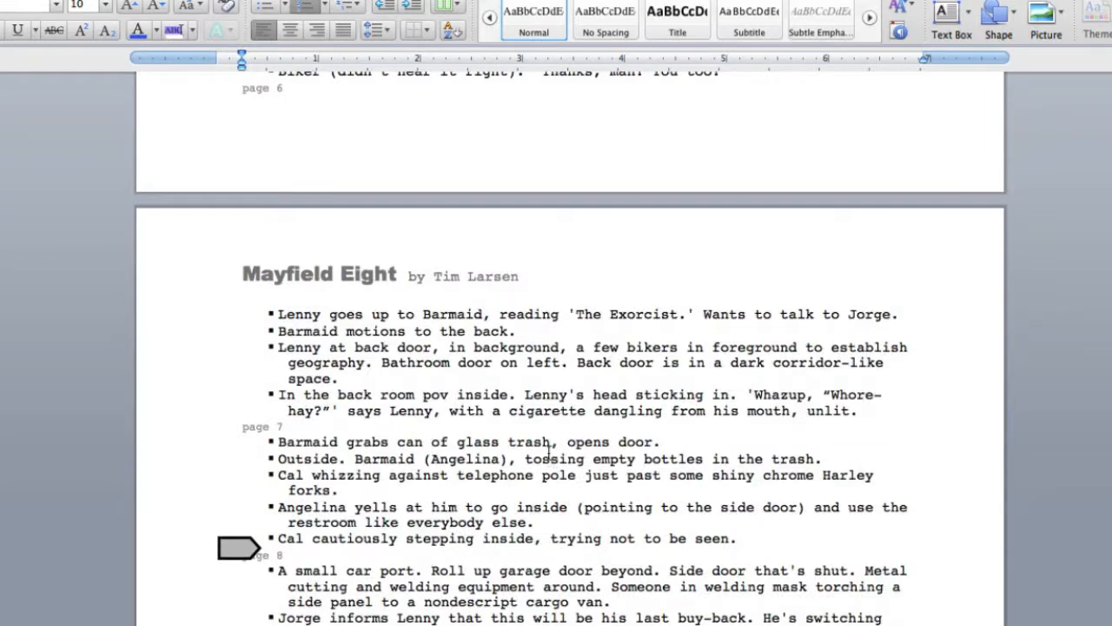
scroll(549, 451, "up", 20)
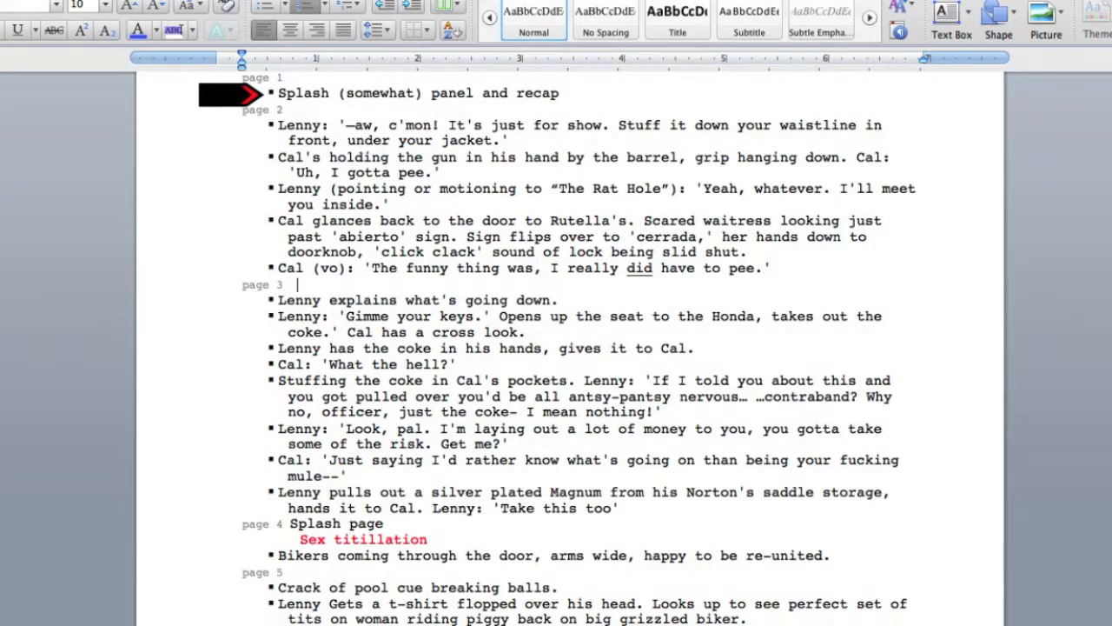
Insert four empty page entries directly after the page 3 label in chapter II, ahead of its panel lines
key("Return")
key("Return")
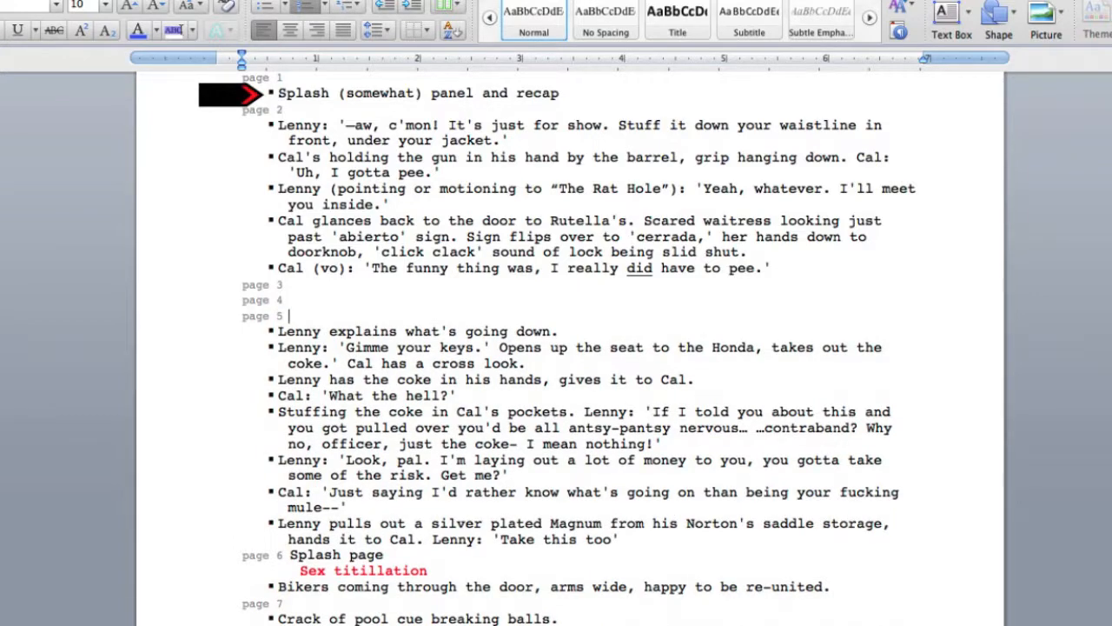
key("Return")
key("Return")
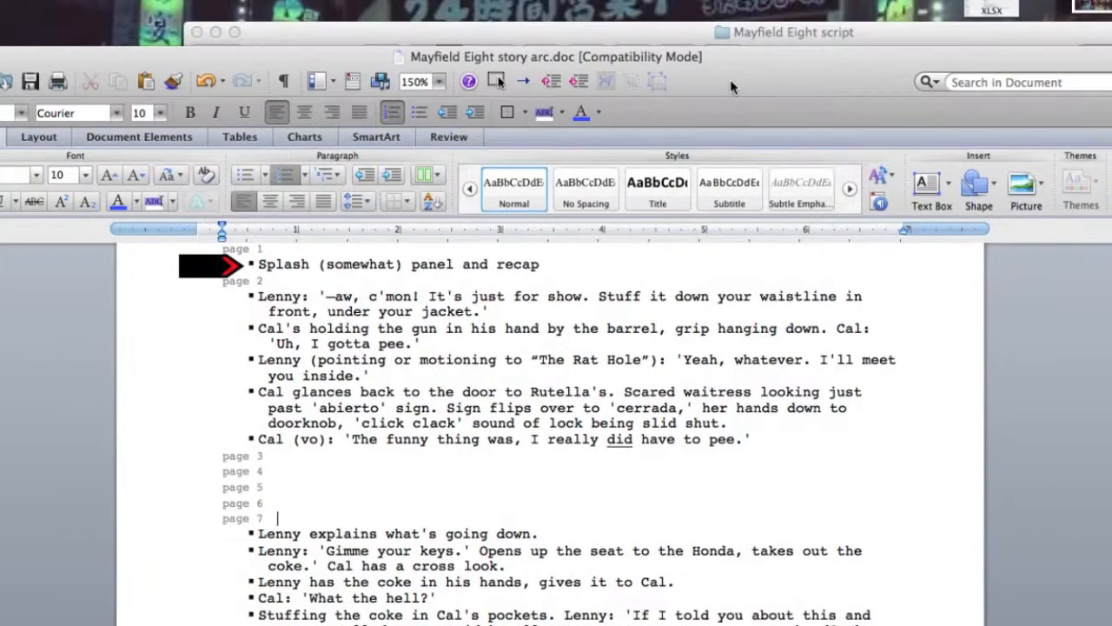
Move the empty page 7 entry down past all the panel lines beneath it, to just above the splash page entry
left_click(580, 83)
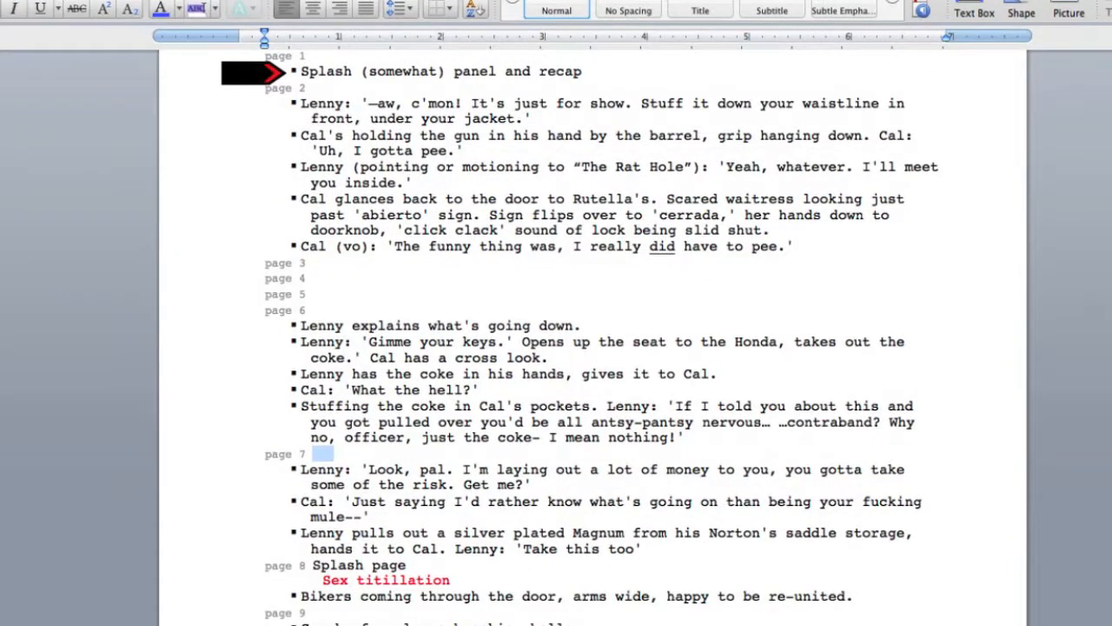
key("ctrl+shift+Down")
key("ctrl+shift+Down")
key("ctrl+shift+Down")
Move the empty page 6 entry down past six panel lines, to just above Cal's "Just saying I'd rather know what's going on" line
left_click(315, 314)
key("shift+Down")
key("ctrl+shift+Down")
key("ctrl+shift+Down")
key("ctrl+shift+Down")
key("ctrl+shift+Down")
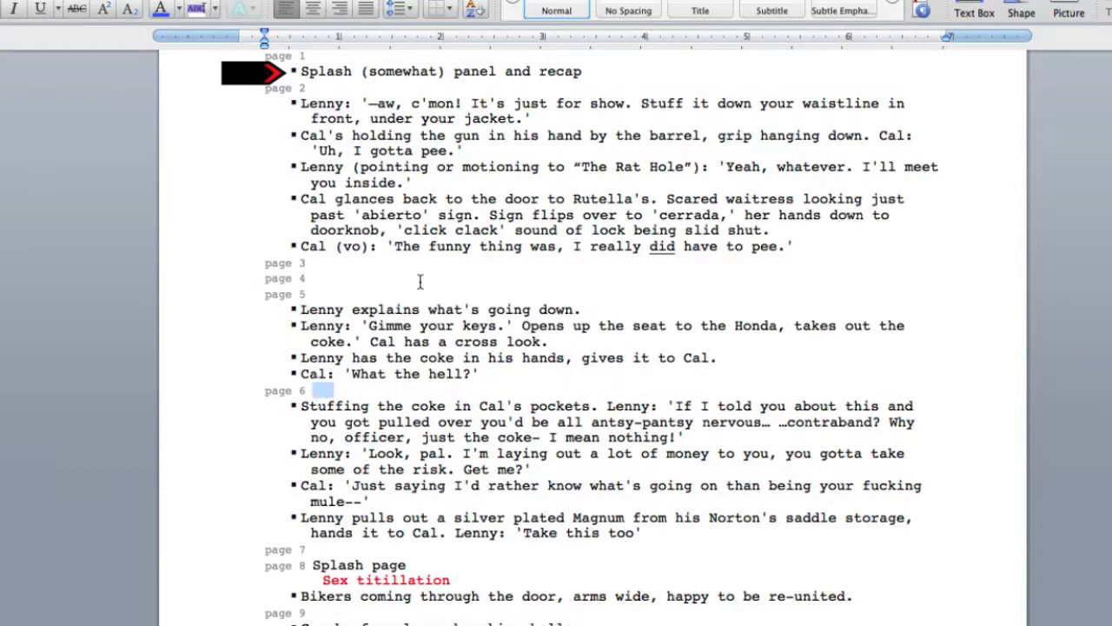
key("ctrl+shift+Down")
key("ctrl+shift+Down")
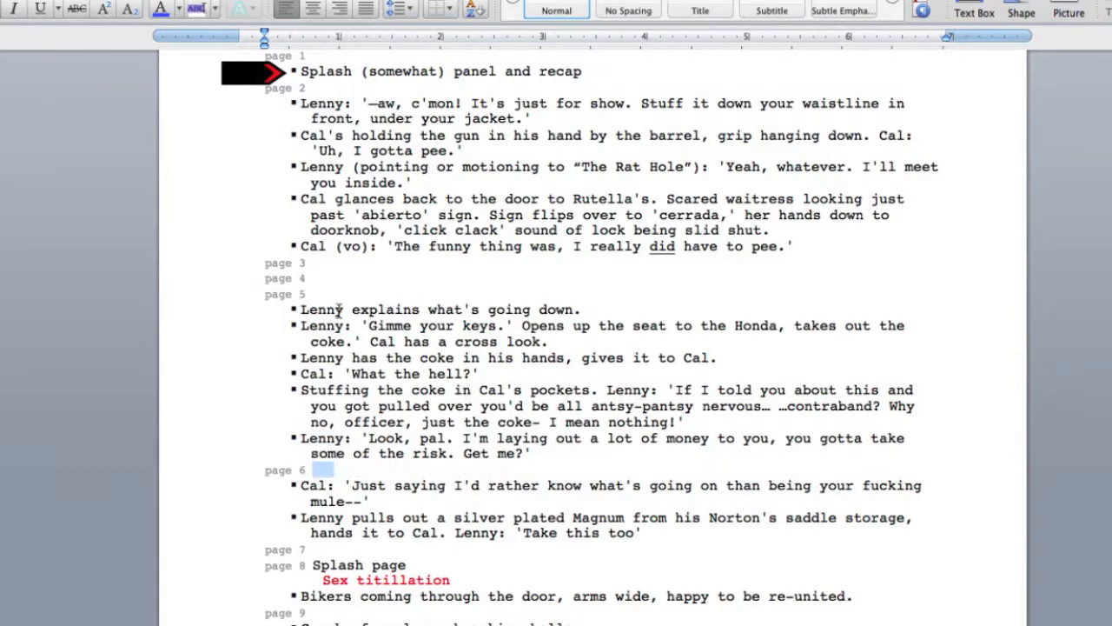
Return to the start of the document and review the chapter I page entries from page 1 to page 18
key("ctrl+Home")
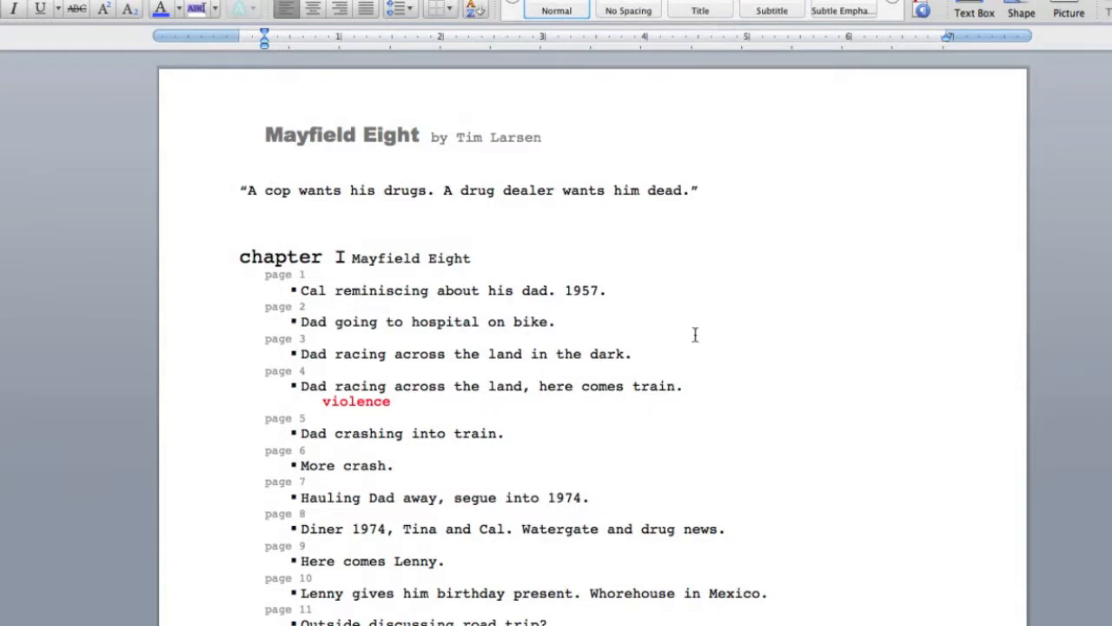
scroll(575, 584, "down", 5)
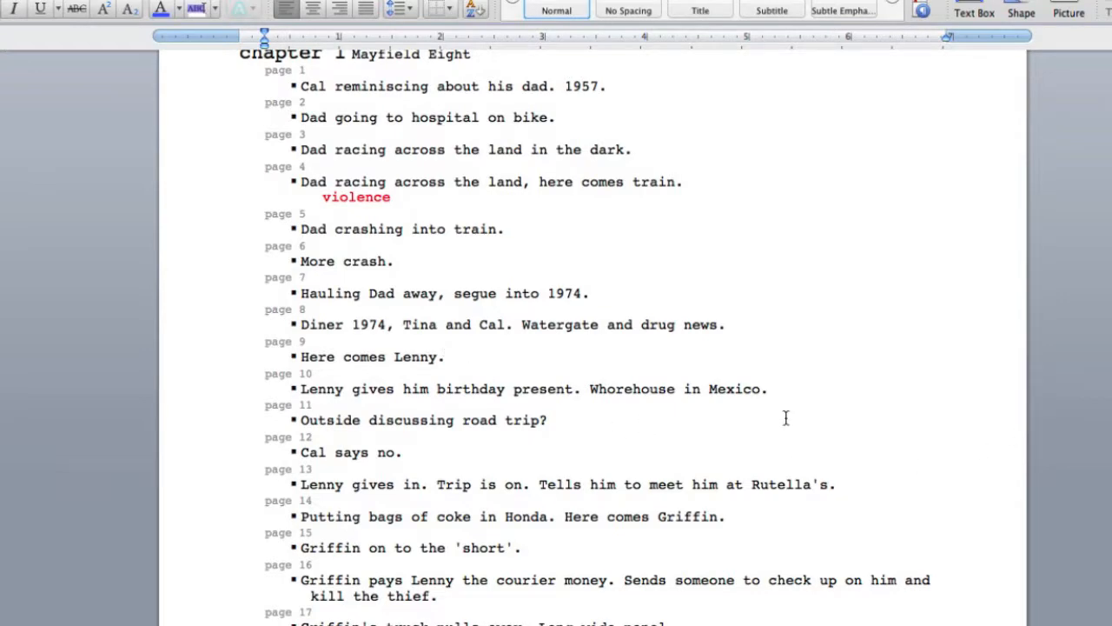
scroll(786, 418, "down", 5)
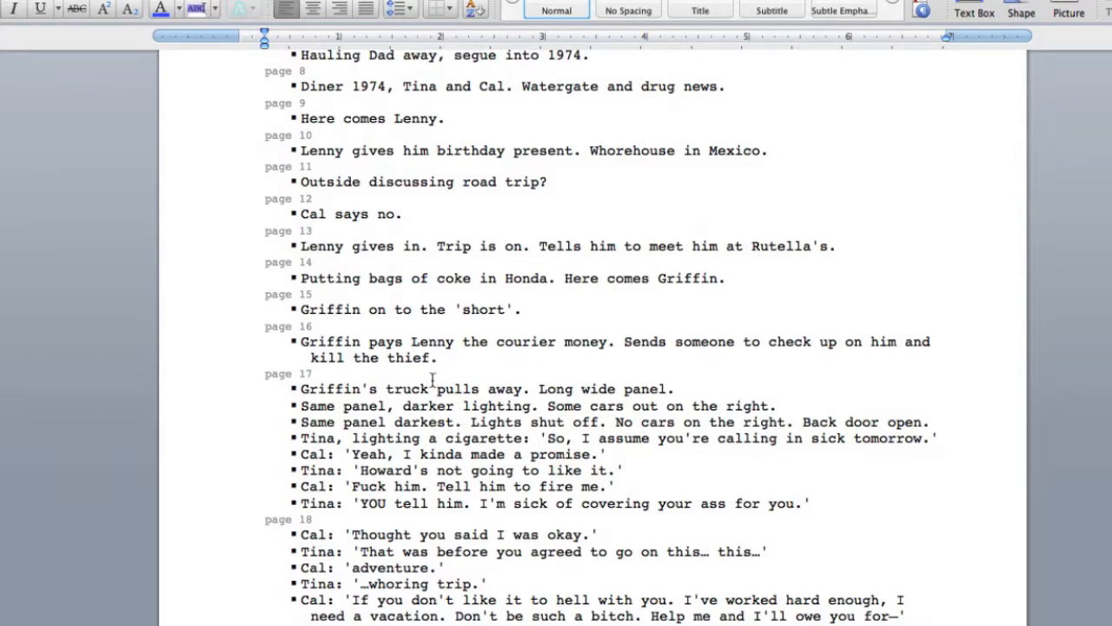
scroll(559, 323, "up", 8)
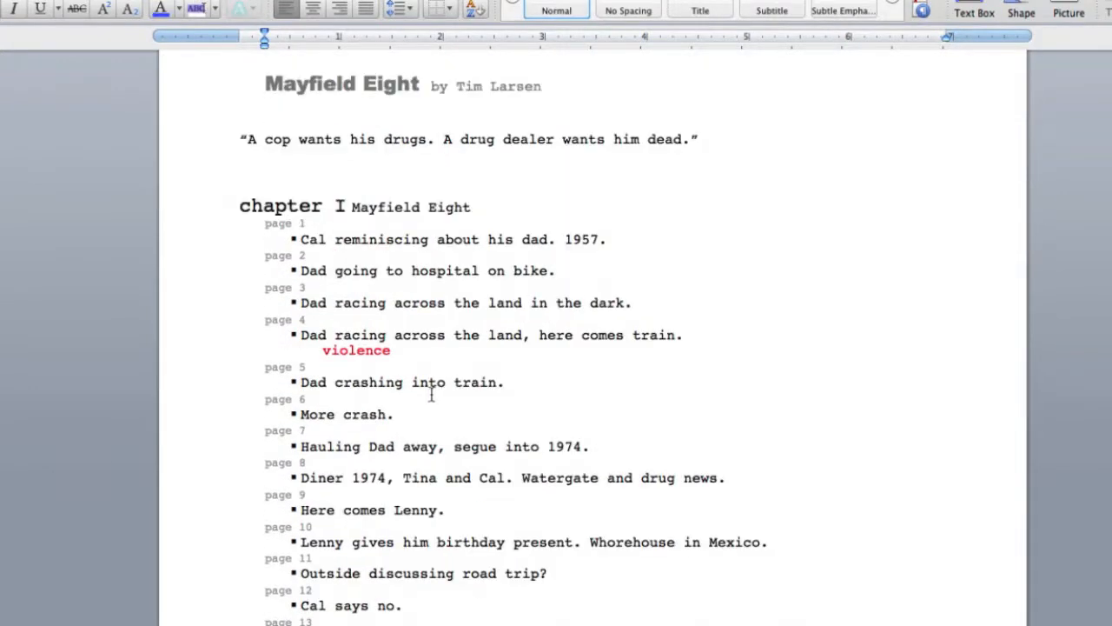
scroll(431, 395, "up", 1)
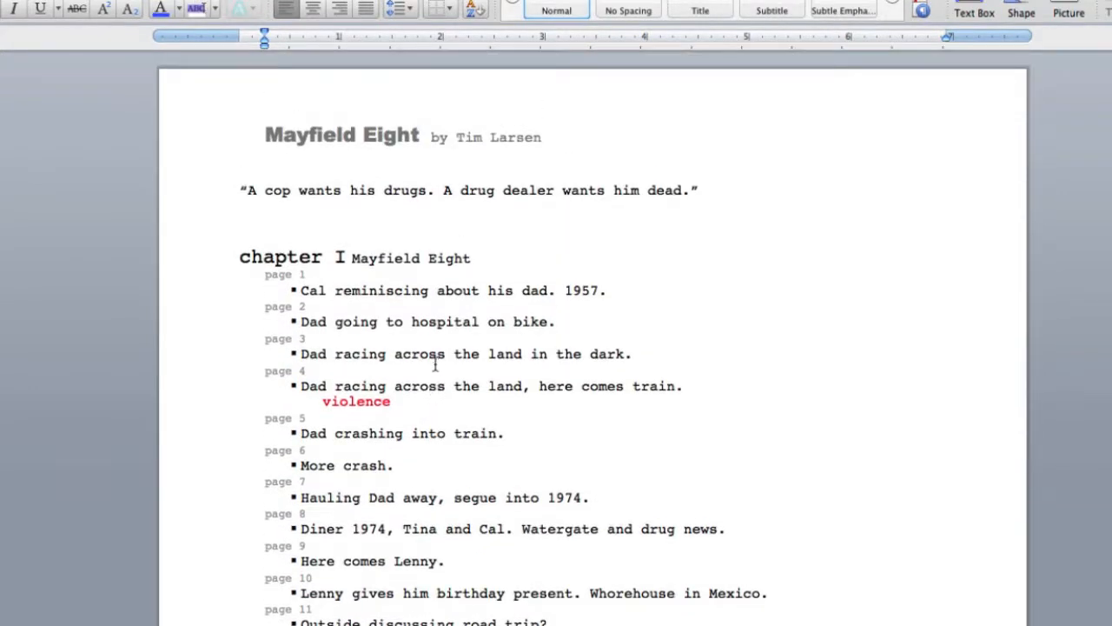